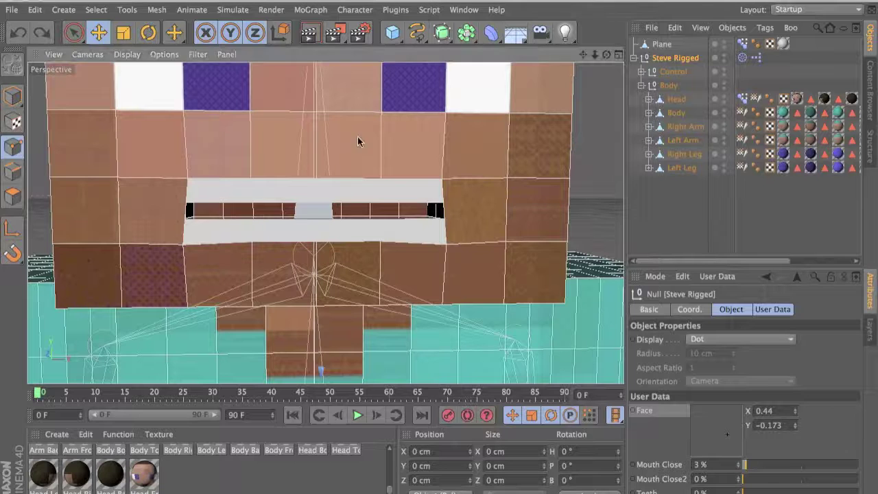
# Step: Pose the finished rig's face control at about X -0.36, Y -0.093 with Mouth Close 34% and Mouth Close2 31%, and render the view
pyautogui.scroll(-3, 329, 305)
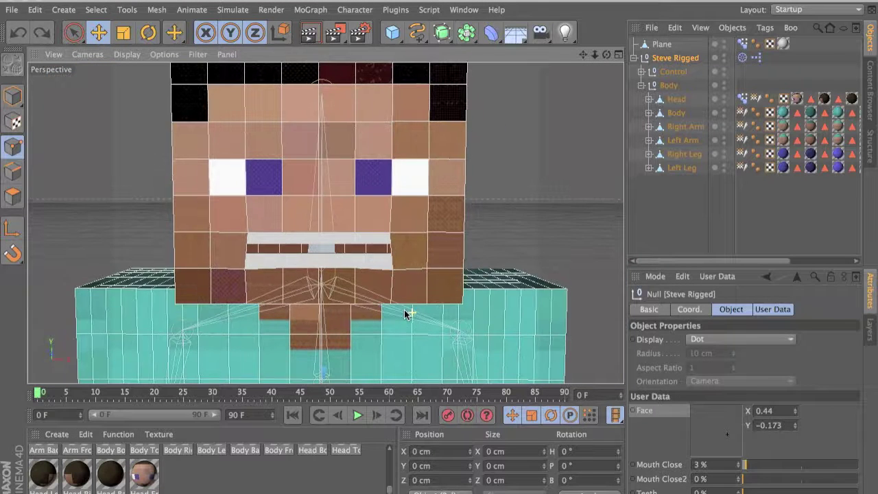
pyautogui.scroll(-3, 411, 316)
pyautogui.moveTo(721, 438)
pyautogui.mouseDown()
pyautogui.moveTo(726, 474)
pyautogui.moveTo(756, 416)
pyautogui.moveTo(736, 413)
pyautogui.moveTo(721, 426)
pyautogui.moveTo(712, 467)
pyautogui.moveTo(729, 420)
pyautogui.moveTo(754, 430)
pyautogui.moveTo(778, 397)
pyautogui.moveTo(728, 365)
pyautogui.moveTo(681, 431)
pyautogui.moveTo(693, 443)
pyautogui.moveTo(744, 433)
pyautogui.moveTo(708, 433)
pyautogui.mouseUp()
pyautogui.moveTo(747, 476); pyautogui.dragTo(779, 485)
pyautogui.click(309, 33)
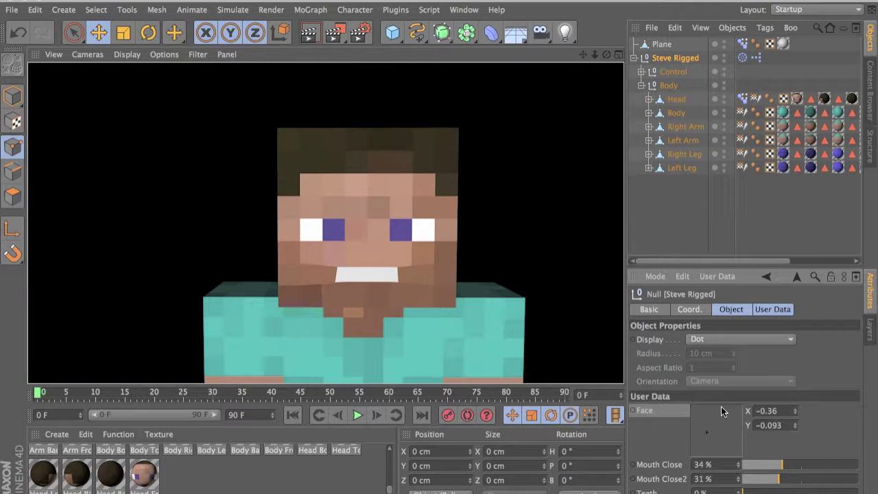
# Step: Set Mouth Close and Mouth Close2 to 0% and move the face control to about X 0.013, Y -0.387
pyautogui.moveTo(782, 465)
pyautogui.mouseDown()
pyautogui.moveTo(725, 467)
pyautogui.moveTo(800, 471)
pyautogui.moveTo(726, 475)
pyautogui.mouseUp()
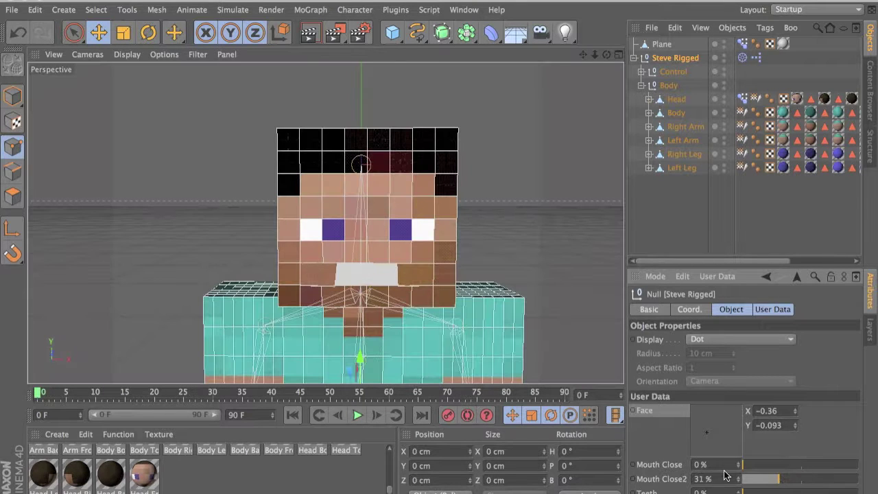
pyautogui.moveTo(779, 481); pyautogui.dragTo(701, 479)
pyautogui.moveTo(768, 488); pyautogui.dragTo(729, 489)
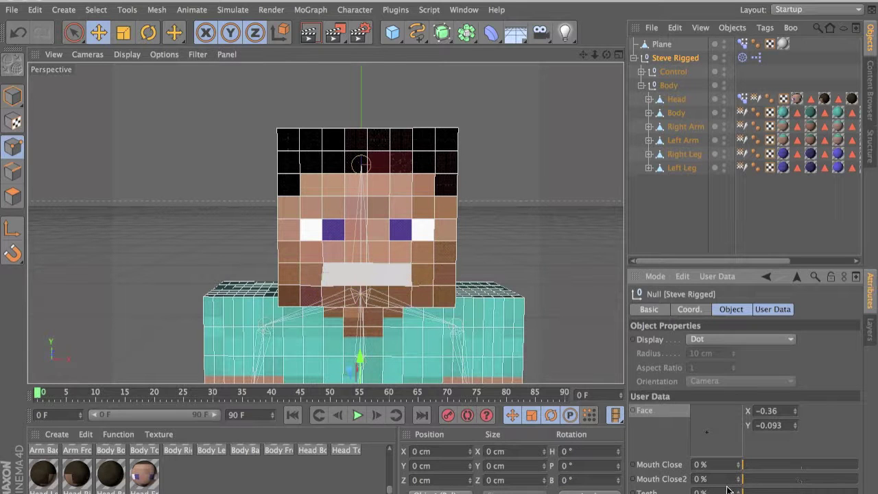
pyautogui.moveTo(703, 420); pyautogui.dragTo(717, 445)
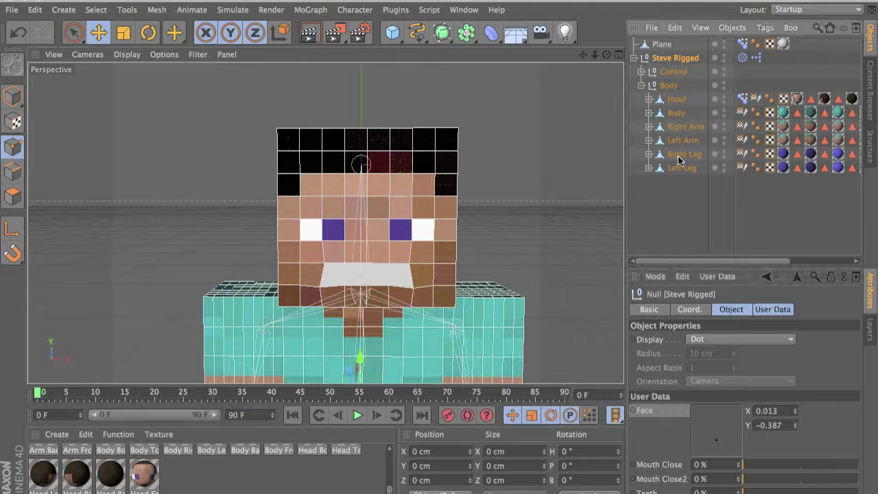
# Step: Delete all objects from the scene and load the Steve Rigged preset from the content library
pyautogui.click(673, 46)
pyautogui.keyDown('shift'); pyautogui.click(682, 168); pyautogui.keyUp('shift')
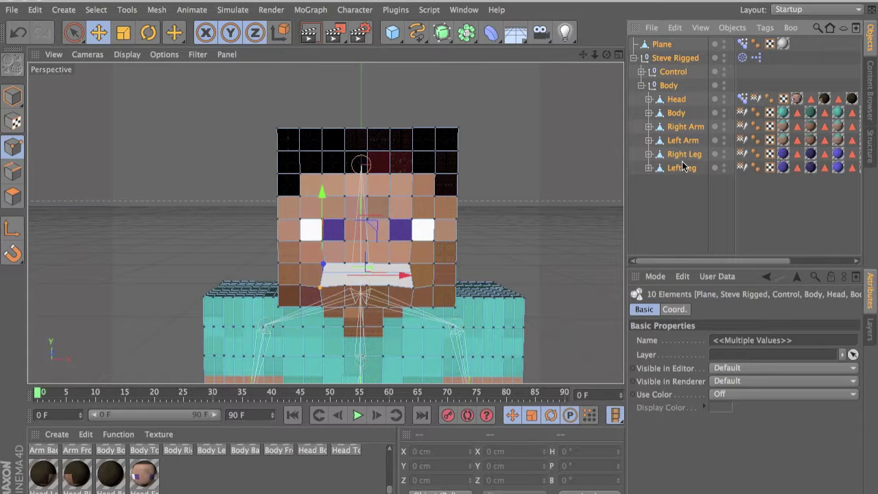
pyautogui.press('Delete')
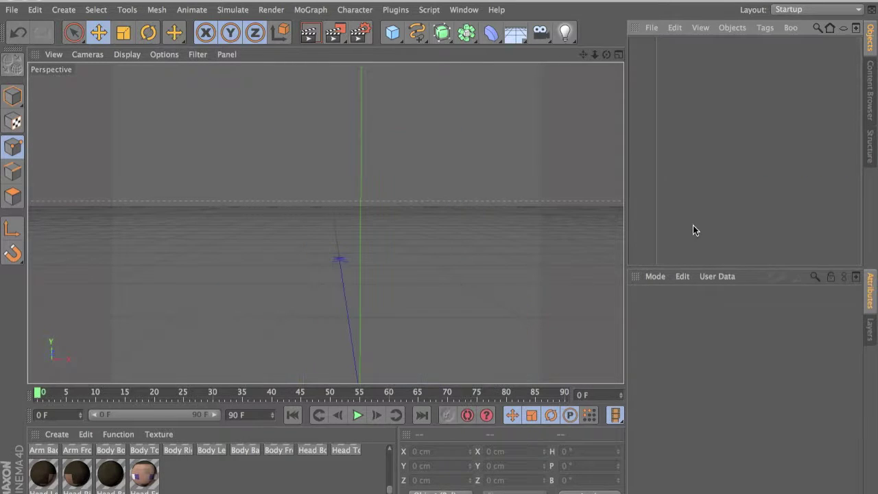
pyautogui.click(870, 106)
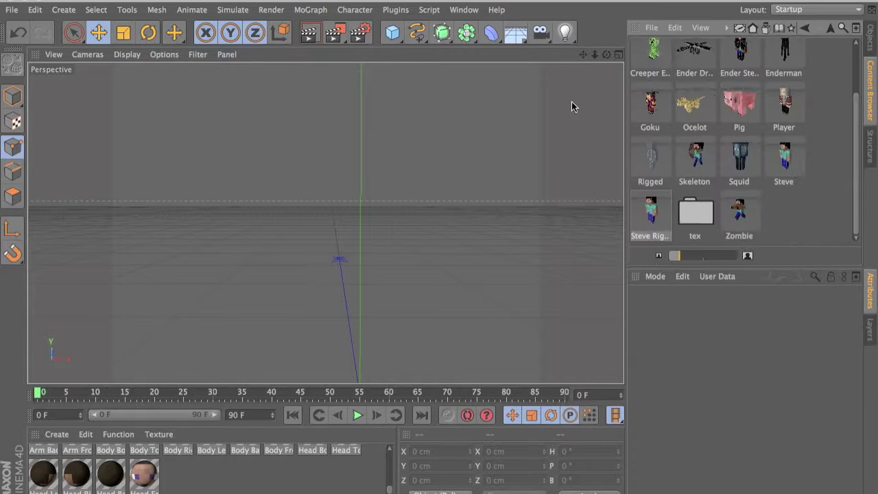
pyautogui.doubleClick(641, 193)
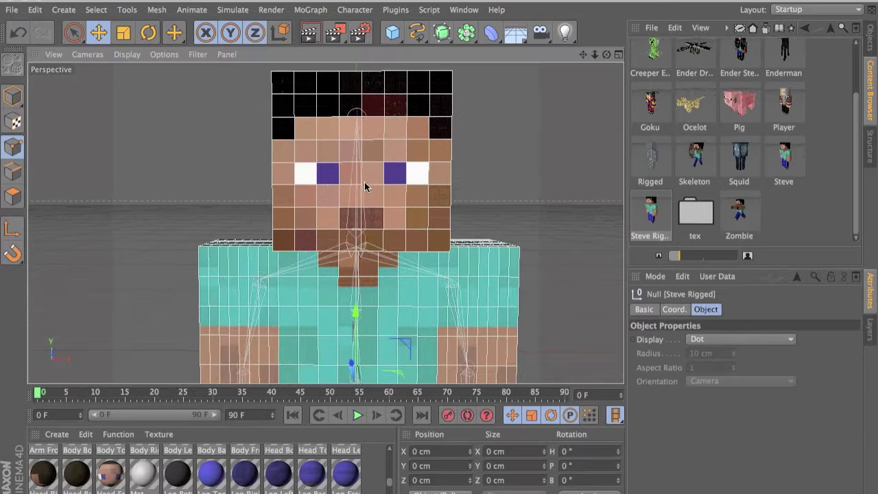
# Step: Switch to polygon mode, expand the Steve Rigged hierarchy down to the body parts and select the Head object
pyautogui.click(12, 196)
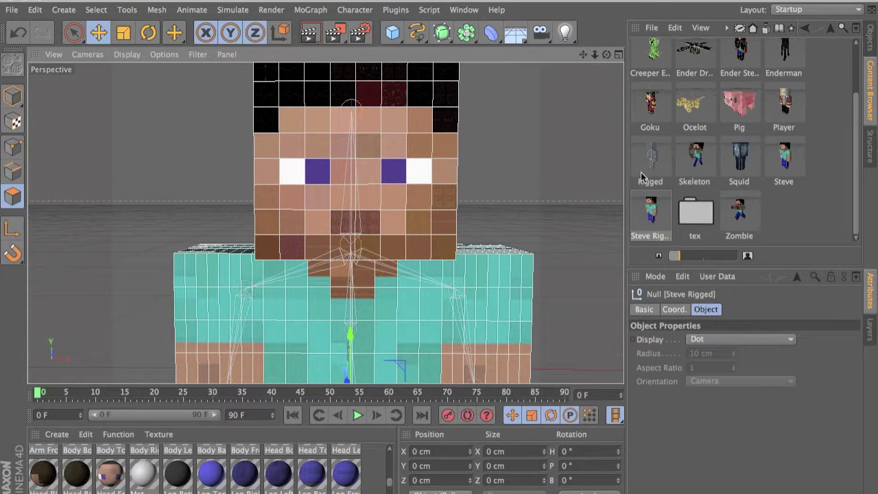
pyautogui.click(870, 34)
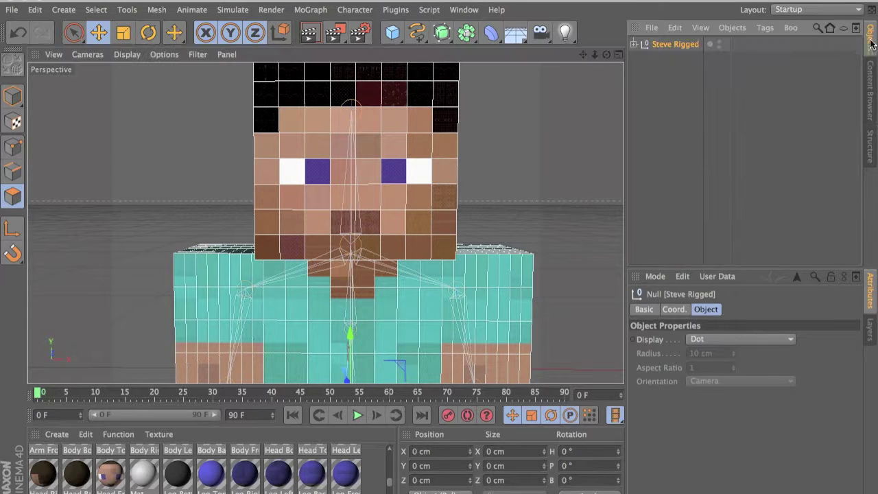
pyautogui.click(646, 44)
pyautogui.click(641, 71)
pyautogui.click(640, 71)
pyautogui.click(641, 71)
pyautogui.keyDown('alt'); pyautogui.moveTo(462, 137); pyautogui.dragTo(496, 146, button='middle'); pyautogui.keyUp('alt')
pyautogui.scroll(3, 451, 222)
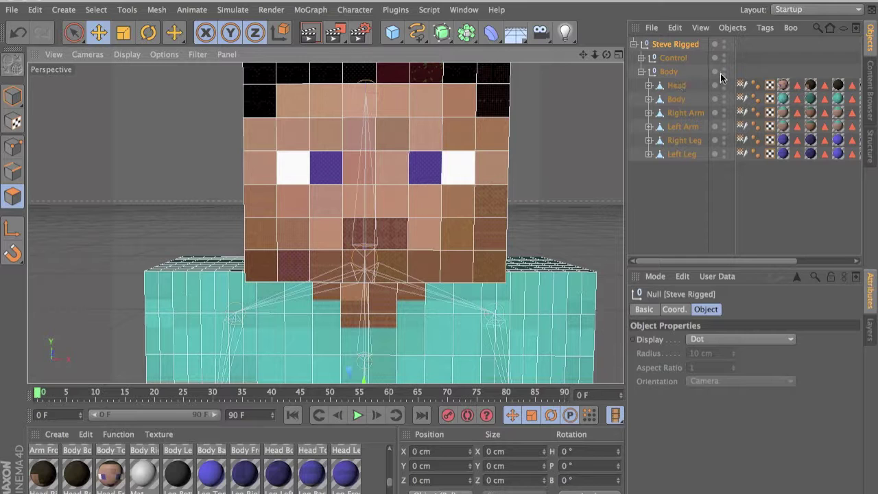
pyautogui.click(676, 86)
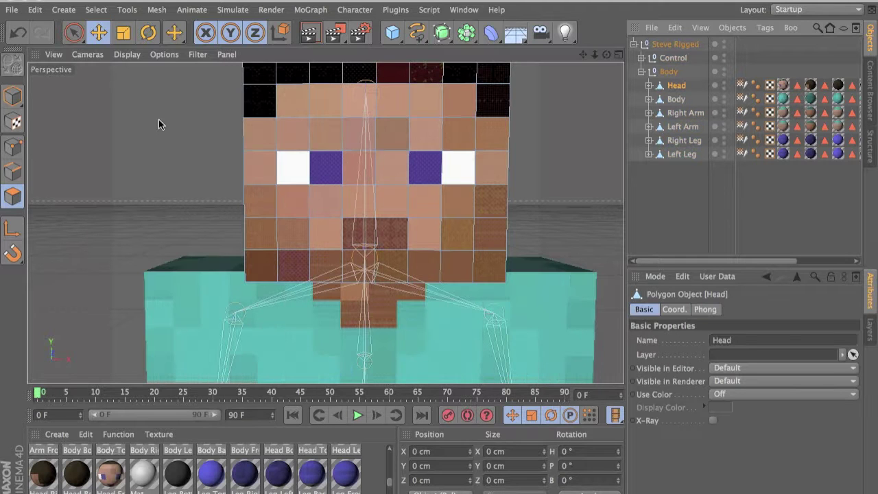
# Step: Delete the row of four face polygons that covers the mouth opening on the head
pyautogui.scroll(5, 336, 245)
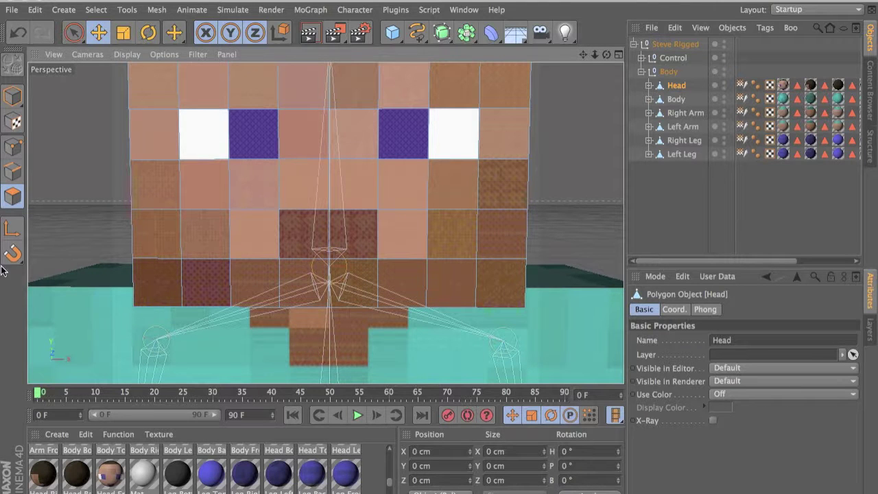
pyautogui.click(316, 241)
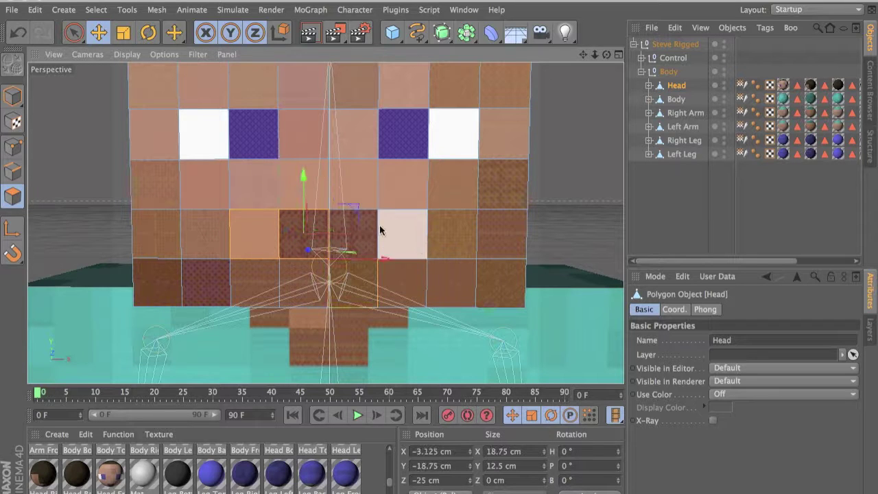
pyautogui.click(382, 227)
pyautogui.keyDown('shift'); pyautogui.click(368, 222); pyautogui.keyUp('shift')
pyautogui.keyDown('shift'); pyautogui.click(302, 225); pyautogui.keyUp('shift')
pyautogui.keyDown('shift'); pyautogui.click(268, 222); pyautogui.keyUp('shift')
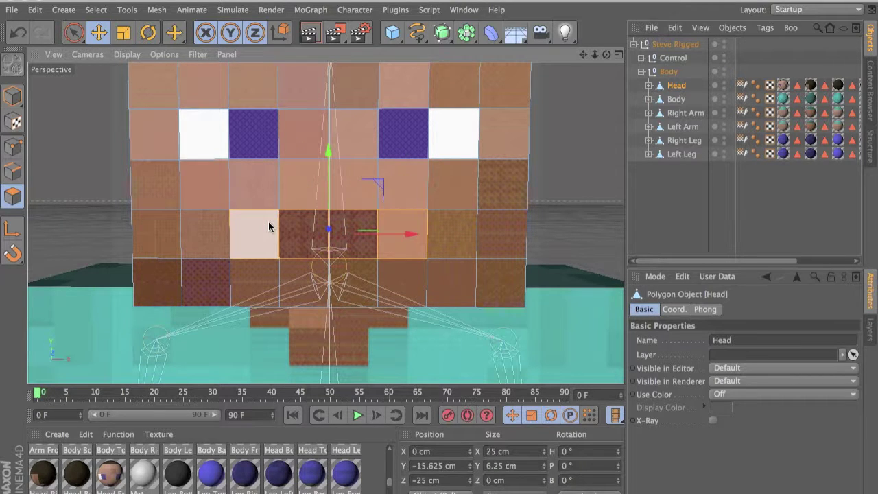
pyautogui.press('Delete')
# Step: Select the ring of face polygons surrounding the mouth opening and disconnect them with Preserve Groups enabled
pyautogui.keyDown('alt'); pyautogui.moveTo(326, 223); pyautogui.dragTo(350, 243, button='middle'); pyautogui.keyUp('alt')
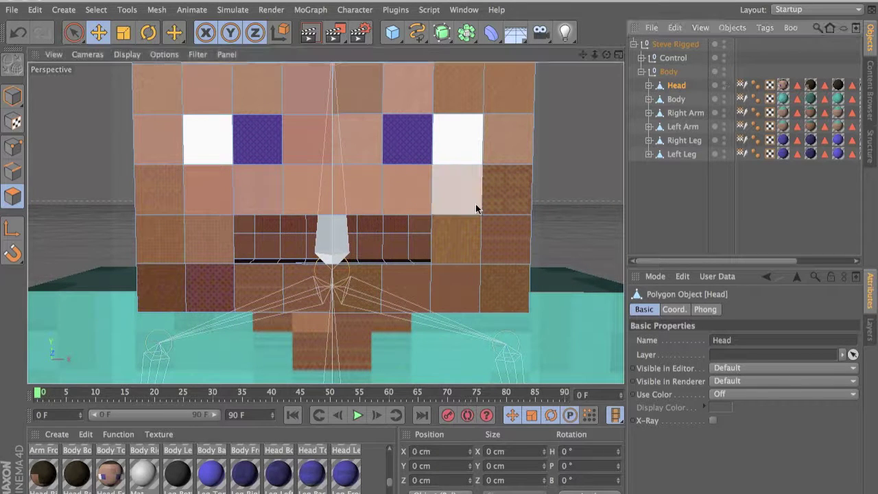
pyautogui.click(186, 187)
pyautogui.keyDown('shift'); pyautogui.click(201, 256); pyautogui.keyUp('shift')
pyautogui.keyDown('shift'); pyautogui.click(201, 290); pyautogui.keyUp('shift')
pyautogui.moveTo(273, 293)
pyautogui.mouseDown()
pyautogui.moveTo(410, 286)
pyautogui.moveTo(448, 261)
pyautogui.moveTo(448, 189)
pyautogui.moveTo(286, 191)
pyautogui.mouseUp()
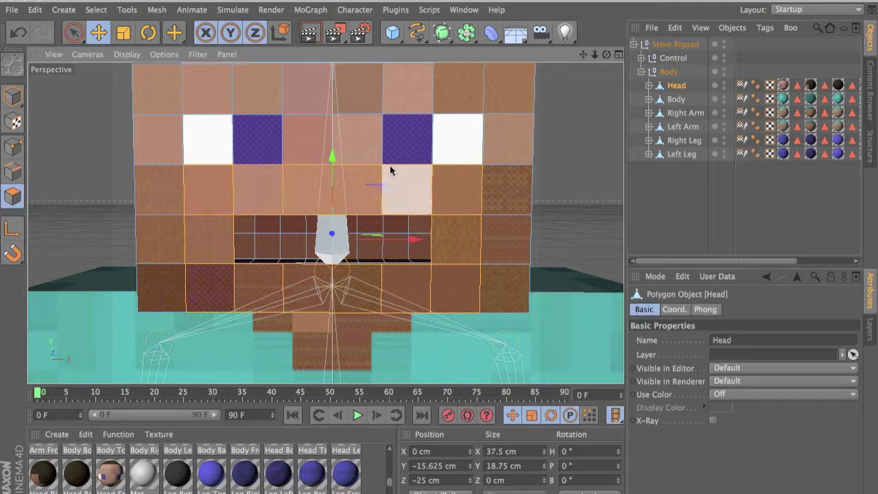
pyautogui.rightClick(411, 199)
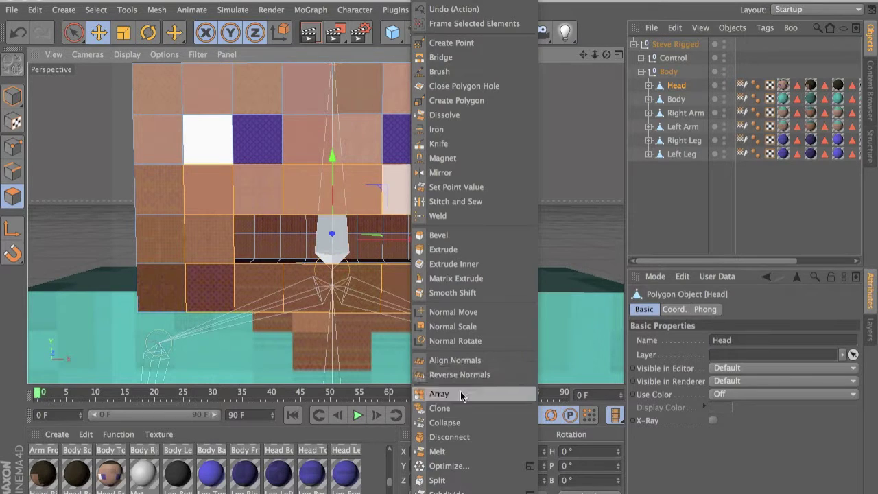
pyautogui.click(463, 440)
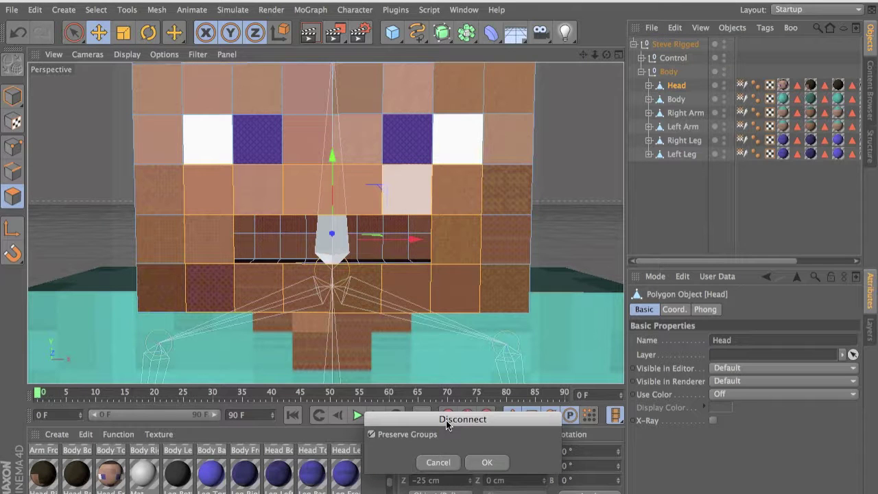
pyautogui.click(489, 464)
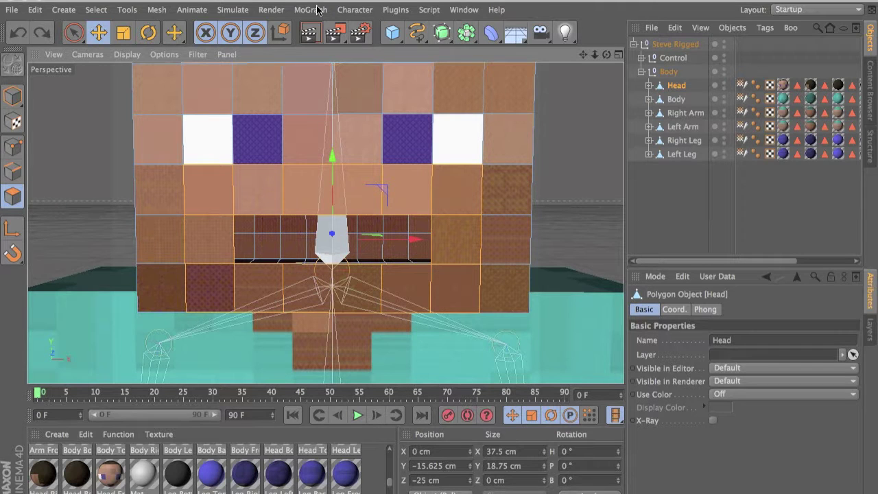
# Step: Add a point morph to the Head object and select its first pose for editing
pyautogui.click(363, 9)
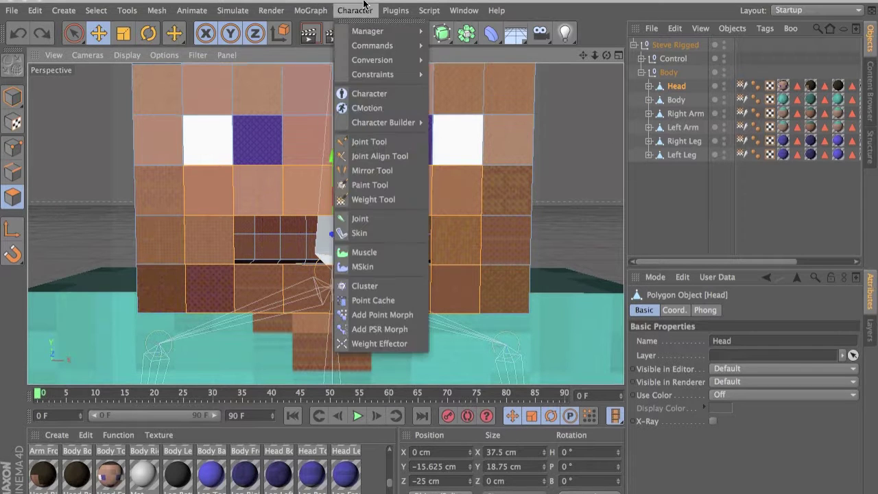
pyautogui.click(379, 314)
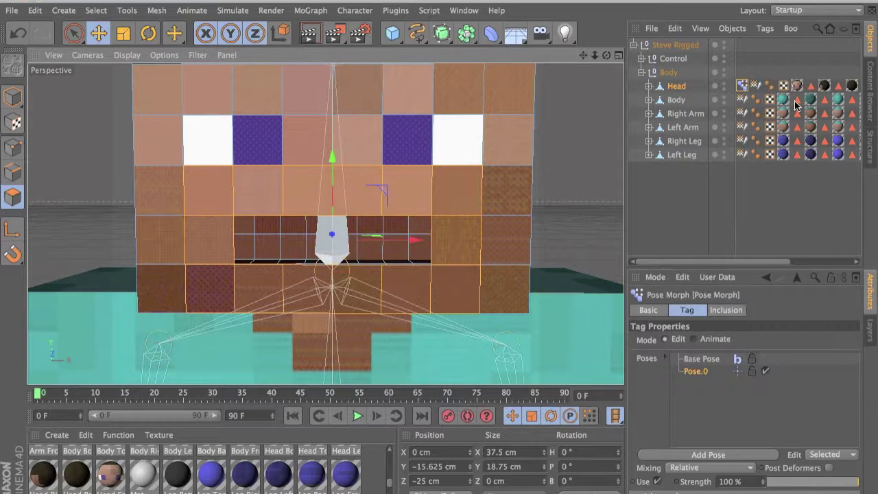
pyautogui.click(684, 87)
pyautogui.click(742, 87)
pyautogui.click(702, 379)
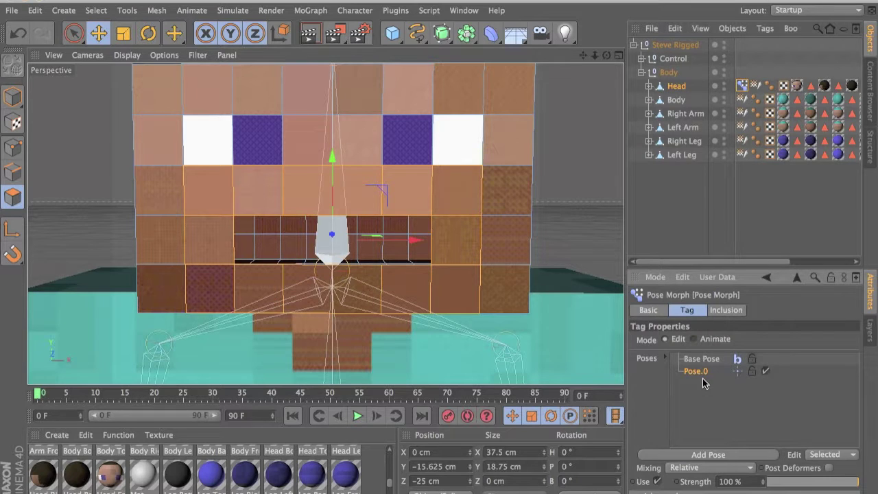
# Step: In point mode, move the mouth's upper-right corner out and up to about X 13.4, Y -11.3 cm and pull the lower-right corner inward
pyautogui.click(12, 147)
pyautogui.click(431, 214)
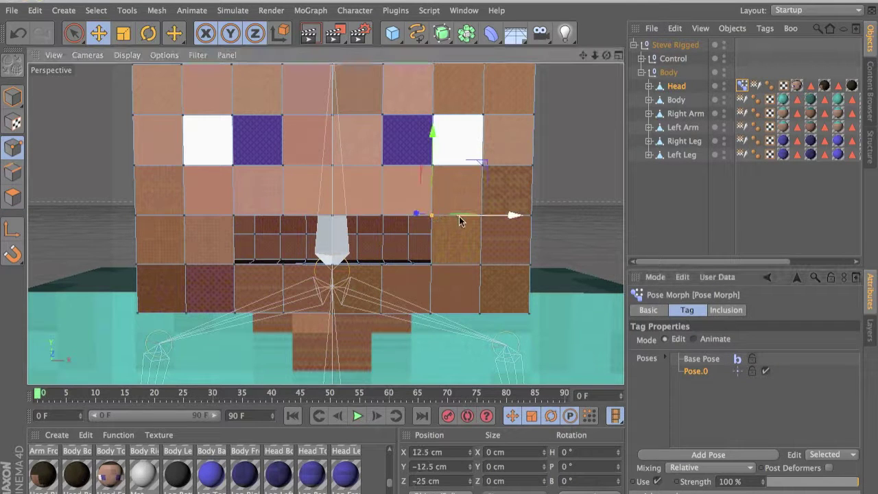
pyautogui.moveTo(482, 216); pyautogui.dragTo(490, 217)
pyautogui.moveTo(441, 184); pyautogui.dragTo(481, 266)
pyautogui.click(440, 200)
pyautogui.moveTo(442, 163); pyautogui.dragTo(442, 172)
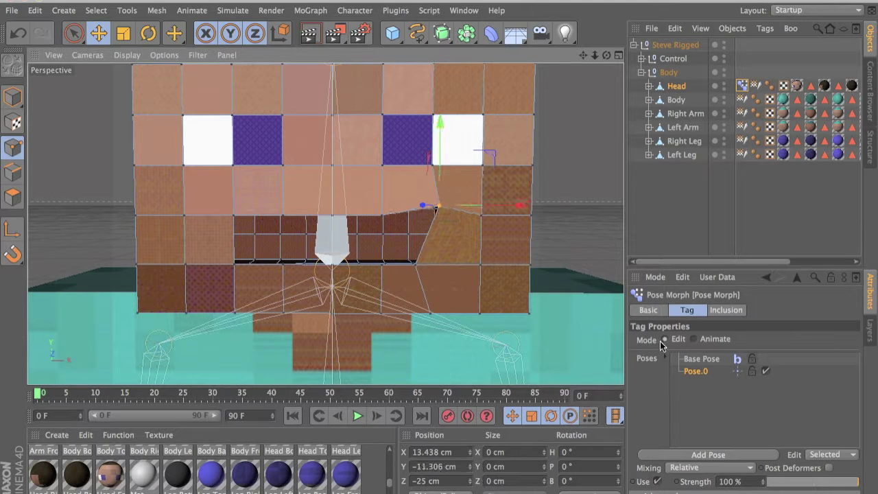
# Step: Rename the first pose Up Right and add a second pose to the morph
pyautogui.doubleClick(700, 371)
pyautogui.write('Up Right')
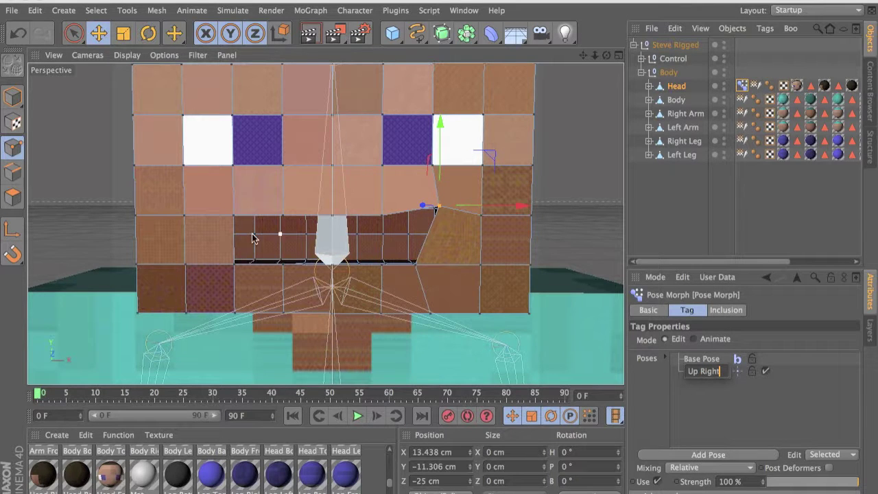
pyautogui.click(235, 216)
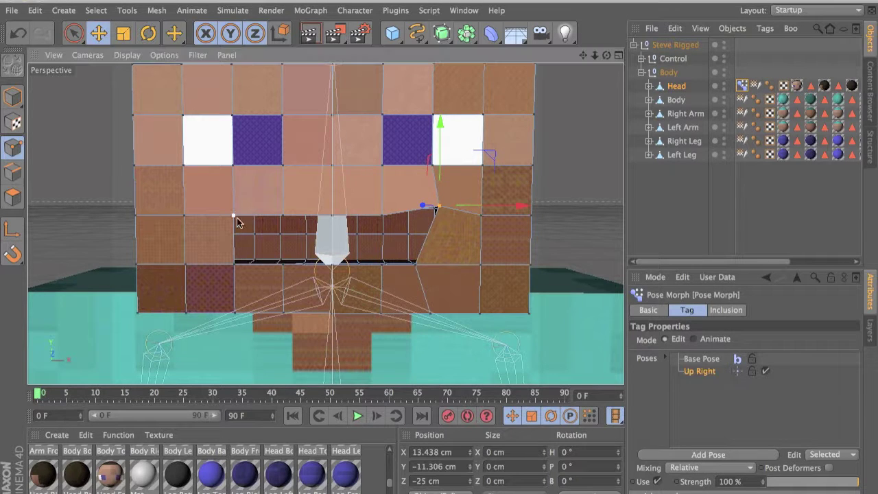
pyautogui.click(714, 453)
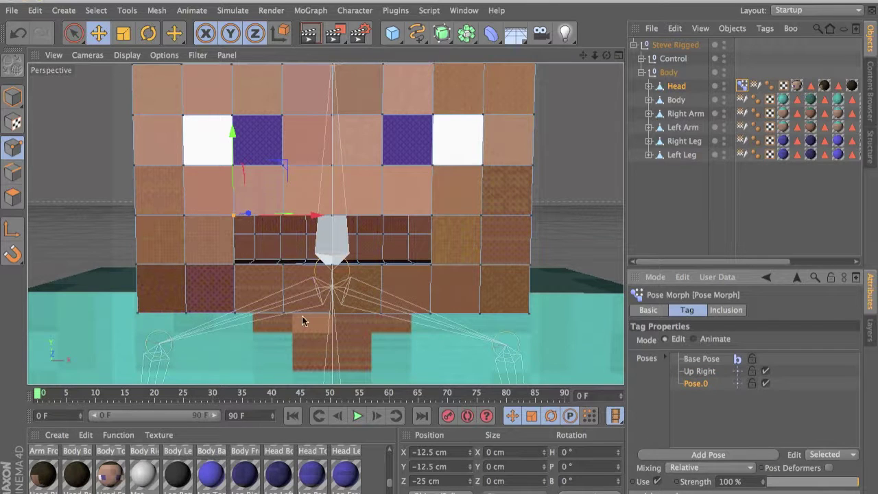
# Step: Move the mouth's upper-left corner outward to about X -15.1 cm and upward, and the lower-left corner inward to about X -11.4 cm
pyautogui.moveTo(309, 215); pyautogui.dragTo(289, 217)
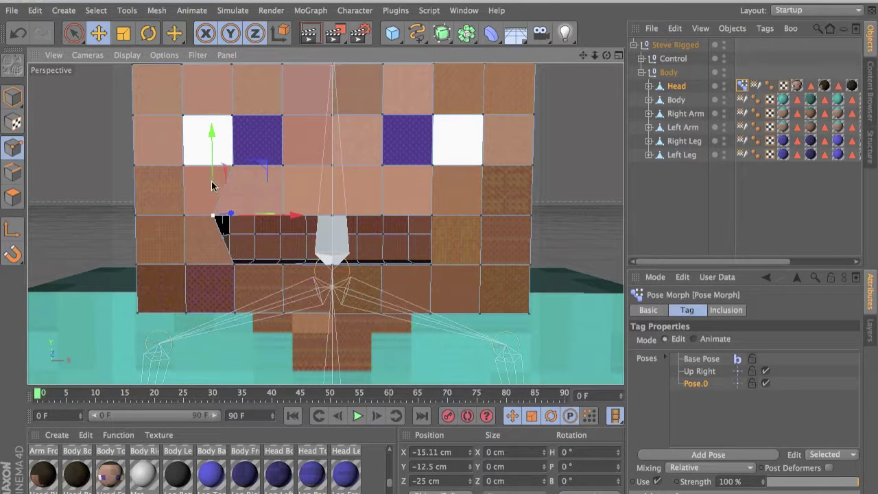
pyautogui.moveTo(210, 184); pyautogui.dragTo(212, 170)
pyautogui.click(235, 265)
pyautogui.moveTo(302, 266); pyautogui.dragTo(312, 266)
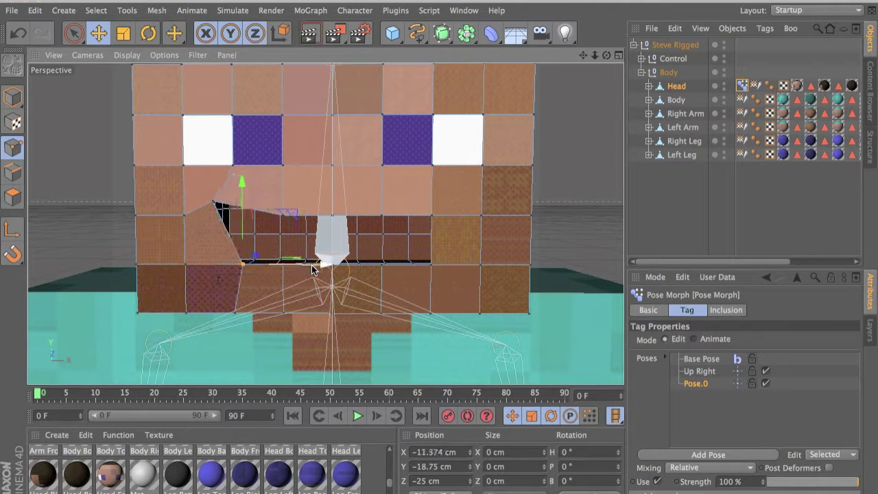
# Step: Rename the second pose Up Left and add a third pose to the morph
pyautogui.doubleClick(724, 404)
pyautogui.write('Up Left')
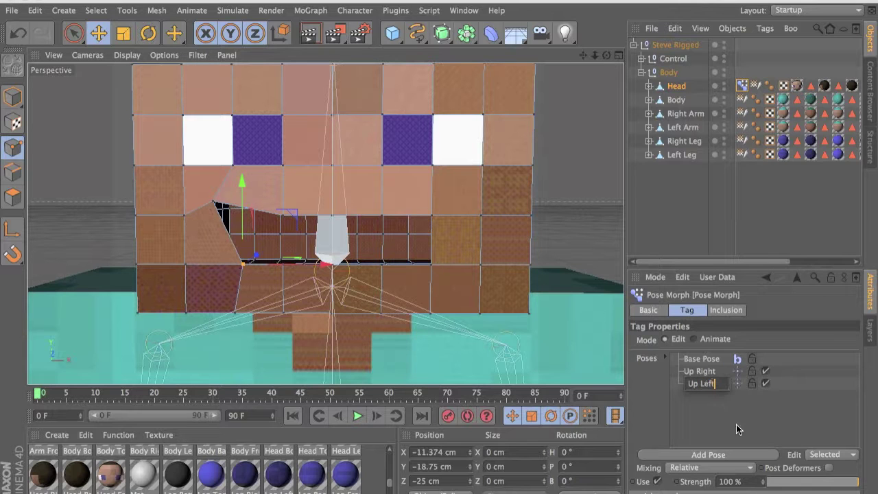
pyautogui.press('Return')
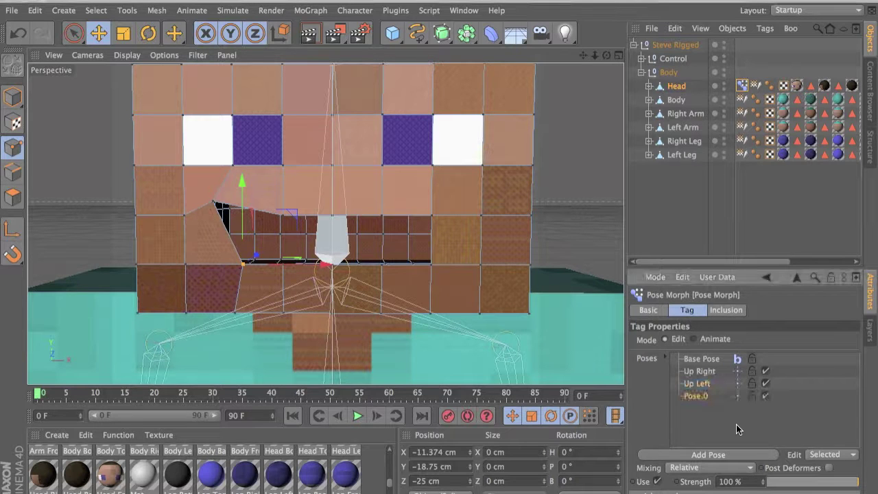
# Step: In the third pose, move the mouth's lower-left corner outward and down, and the upper-left corner inward to about X -11.5 cm
pyautogui.moveTo(309, 267); pyautogui.dragTo(284, 269)
pyautogui.moveTo(211, 234); pyautogui.dragTo(210, 248)
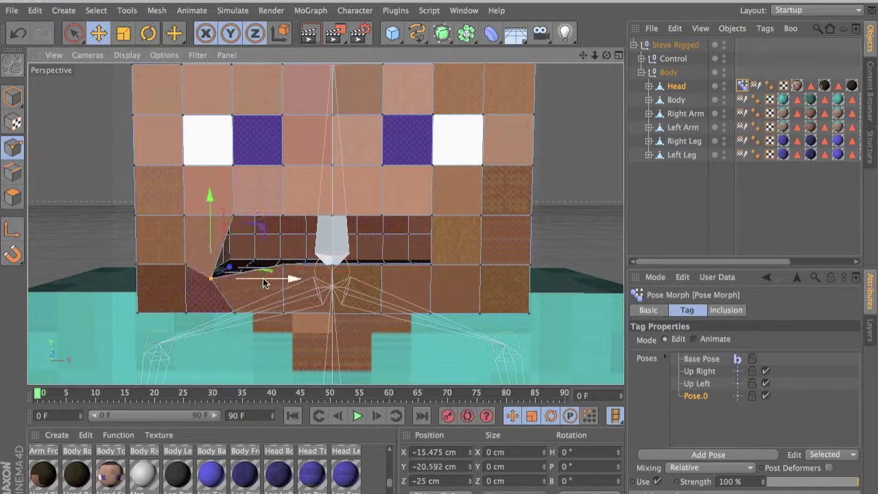
pyautogui.moveTo(263, 278); pyautogui.dragTo(269, 279)
pyautogui.click(233, 216)
pyautogui.moveTo(295, 220); pyautogui.dragTo(306, 220)
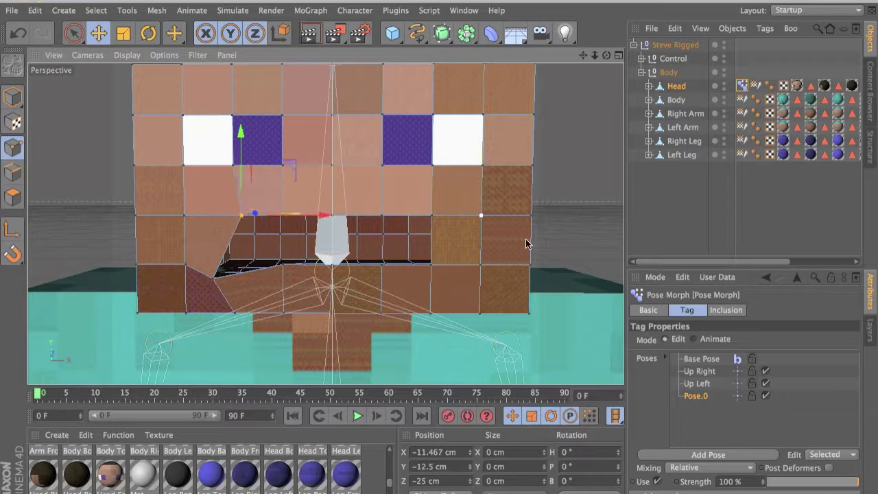
# Step: Rename the third pose Down Left and add a fourth pose to the morph
pyautogui.doubleClick(669, 399)
pyautogui.write('Down Left')
pyautogui.press('Return')
pyautogui.click(432, 264)
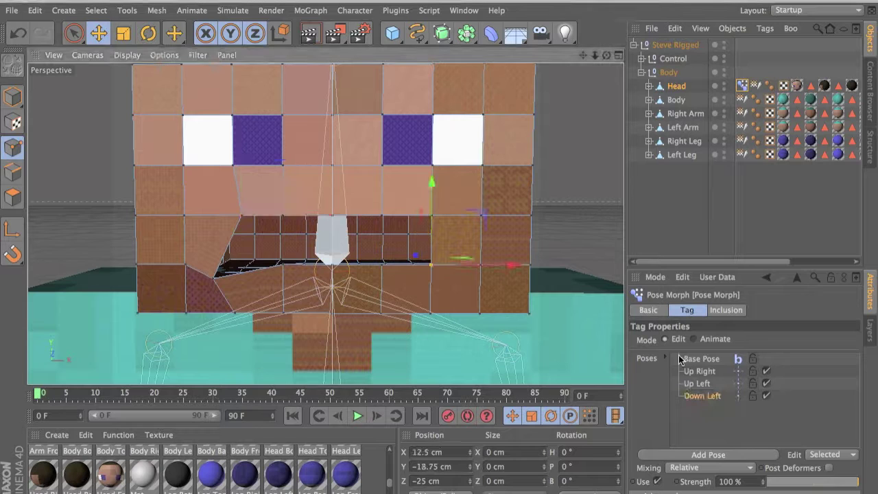
pyautogui.click(708, 454)
# Step: In the fourth pose, move the mouth's lower-right corner outward and down to about X 14.7 cm, and the upper-right corner inward to about X 11 cm
pyautogui.moveTo(502, 268); pyautogui.dragTo(525, 267)
pyautogui.press('super+z')
pyautogui.moveTo(449, 220); pyautogui.dragTo(450, 230)
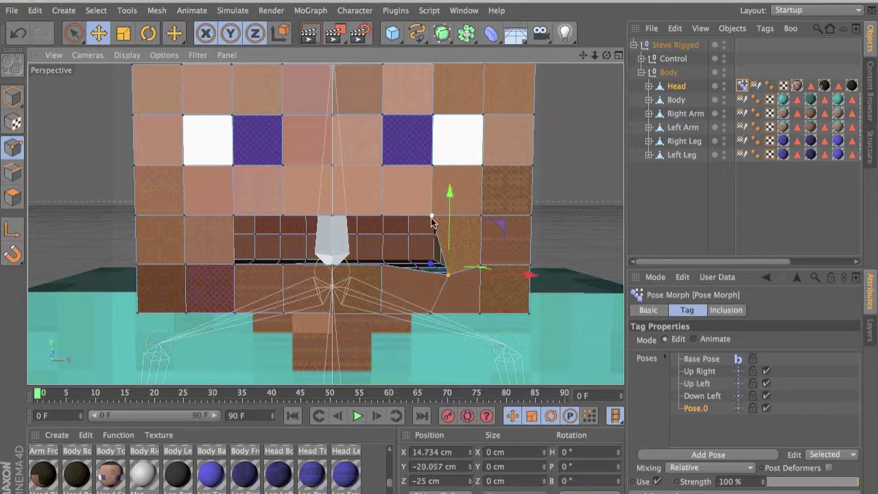
pyautogui.click(433, 218)
pyautogui.moveTo(497, 223)
pyautogui.mouseDown()
pyautogui.moveTo(506, 216)
pyautogui.moveTo(484, 218)
pyautogui.mouseUp()
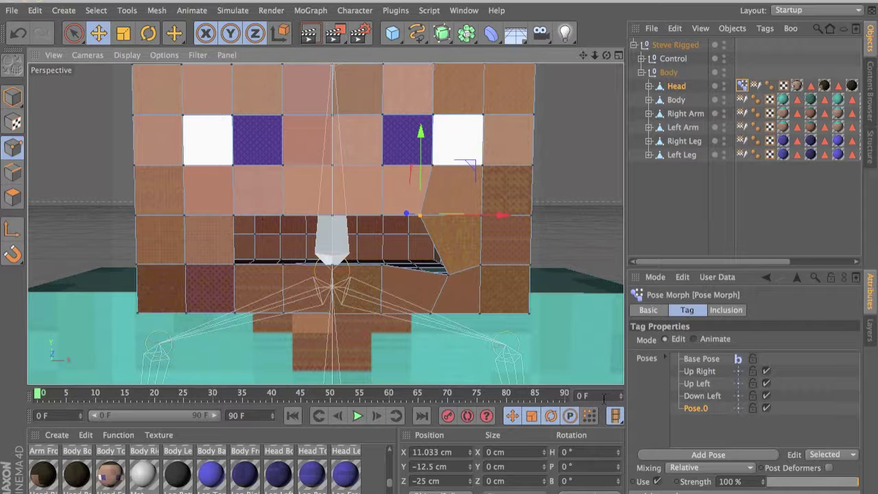
# Step: Rename the fourth pose Down Right and add a fifth pose to the morph
pyautogui.doubleClick(696, 409)
pyautogui.write('D')
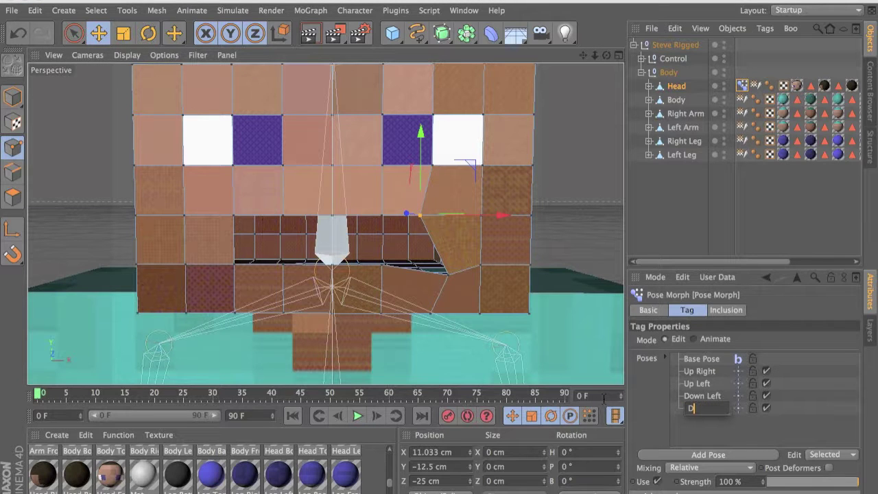
pyautogui.write('won Right')
pyautogui.press('Return')
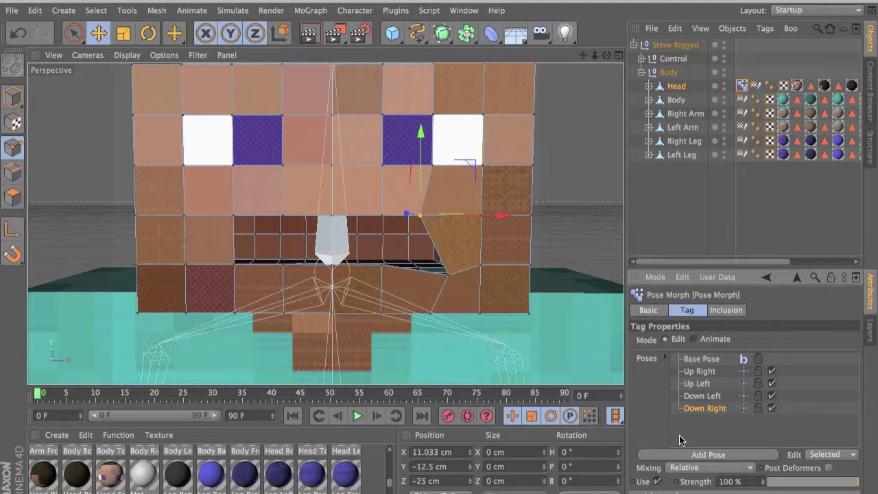
pyautogui.click(720, 458)
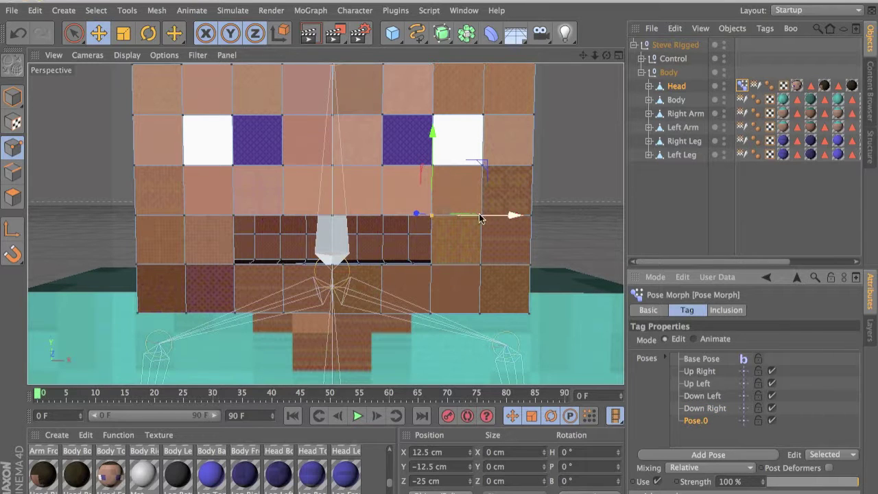
# Step: In the fifth pose, move both upper mouth corners outward and up, and the lower-left corner inward to about X -10.6 cm
pyautogui.moveTo(483, 217); pyautogui.dragTo(513, 196)
pyautogui.moveTo(464, 176); pyautogui.dragTo(463, 166)
pyautogui.moveTo(503, 208); pyautogui.dragTo(501, 208)
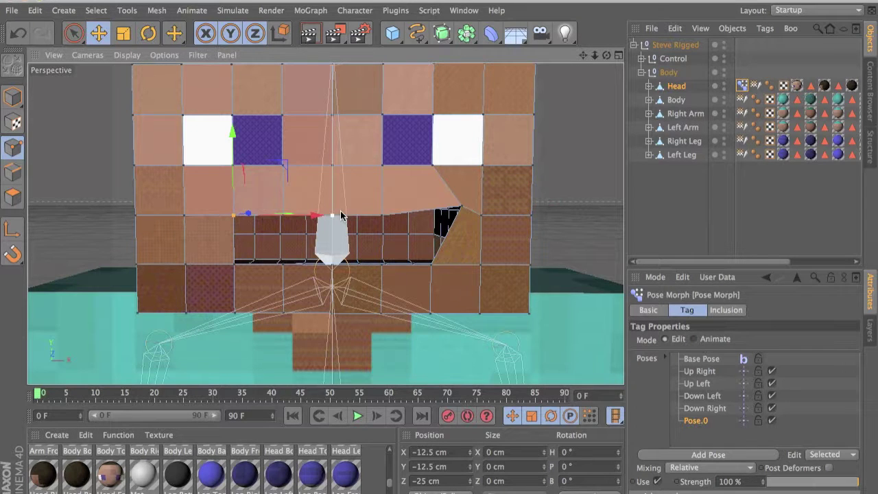
pyautogui.click(227, 217)
pyautogui.moveTo(211, 182); pyautogui.dragTo(221, 171)
pyautogui.moveTo(303, 202); pyautogui.dragTo(299, 202)
pyautogui.click(234, 262)
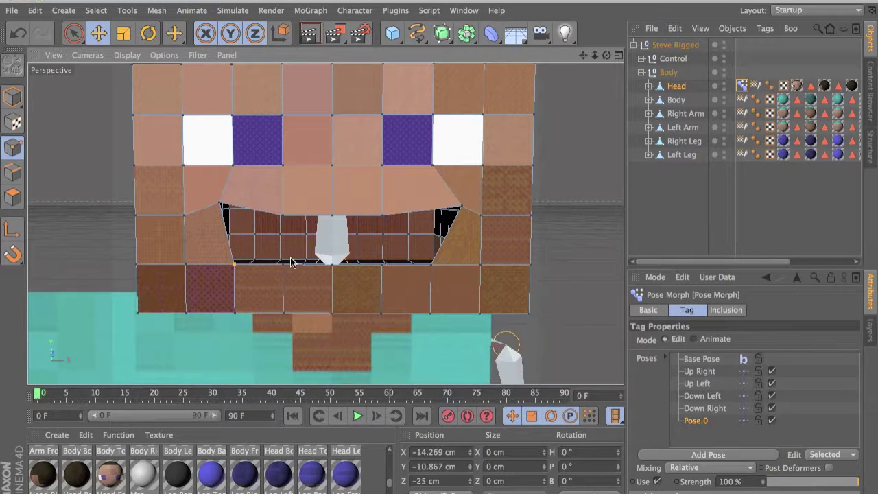
pyautogui.moveTo(283, 265); pyautogui.dragTo(297, 265)
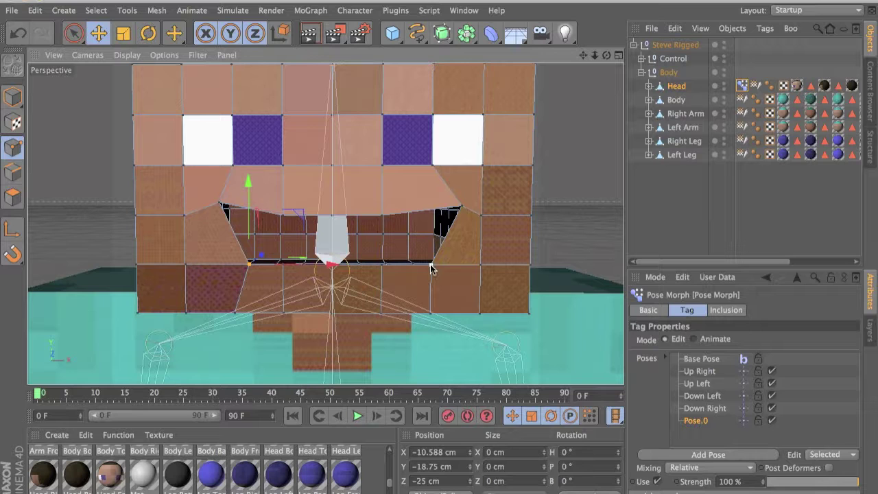
# Step: Rename the fifth pose Up and add a sixth pose to the morph
pyautogui.write('u')
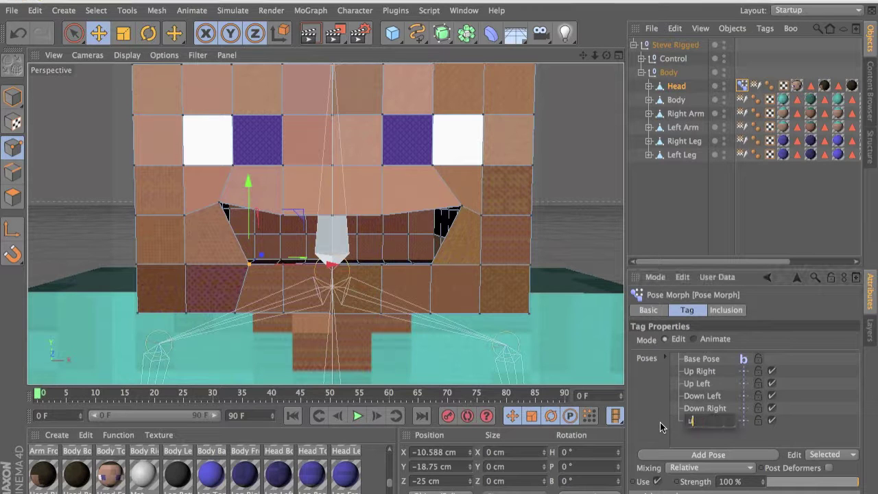
pyautogui.press('Return')
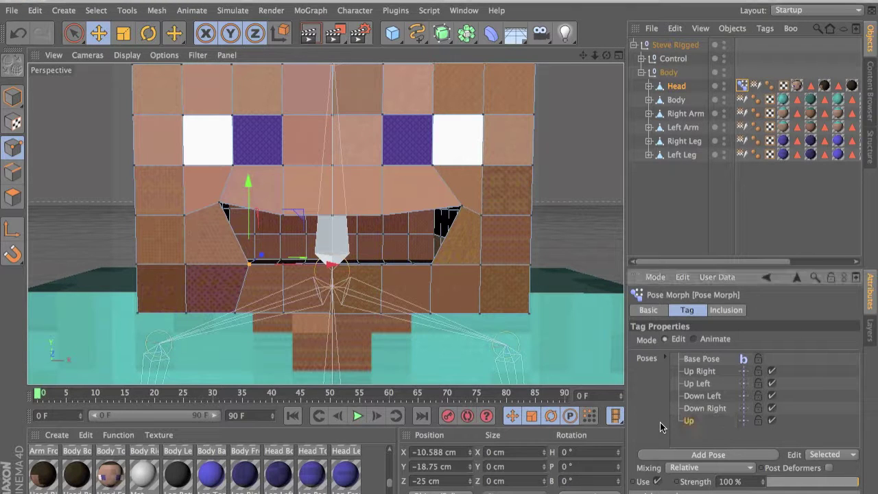
pyautogui.click(739, 453)
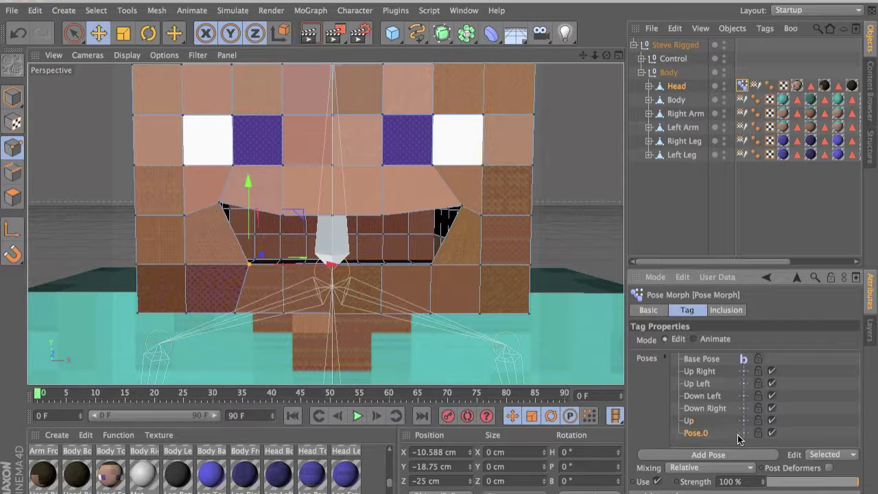
# Step: In the sixth pose, move both lower mouth corners slightly outward and down
pyautogui.click(431, 264)
pyautogui.moveTo(489, 264); pyautogui.dragTo(505, 264)
pyautogui.moveTo(450, 224); pyautogui.dragTo(449, 234)
pyautogui.click(235, 264)
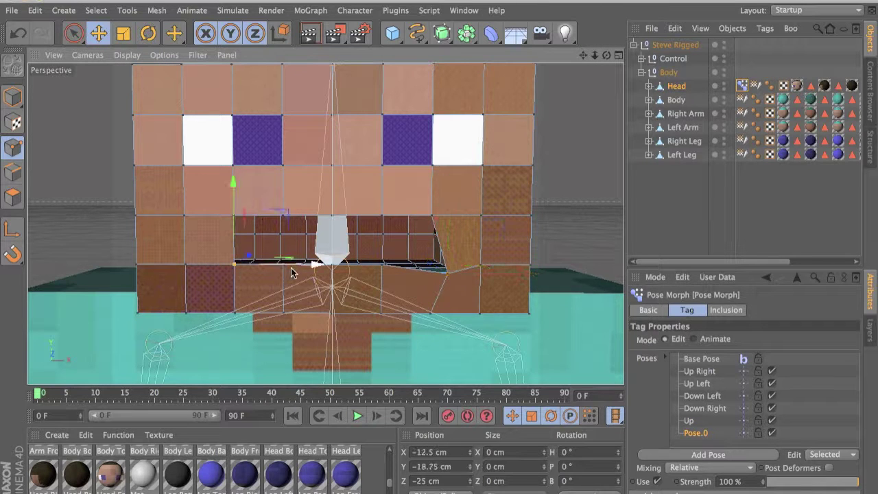
pyautogui.moveTo(291, 268); pyautogui.dragTo(279, 267)
pyautogui.moveTo(228, 215)
pyautogui.mouseDown()
pyautogui.moveTo(223, 221)
pyautogui.moveTo(223, 204)
pyautogui.moveTo(224, 226)
pyautogui.mouseUp()
# Step: Move both upper mouth corners inward, the upper-right one to about X 10.9 cm
pyautogui.click(235, 215)
pyautogui.moveTo(291, 220); pyautogui.dragTo(310, 220)
pyautogui.click(431, 216)
pyautogui.moveTo(473, 218); pyautogui.dragTo(460, 219)
# Step: Rename the sixth pose Down and add two more poses to the morph
pyautogui.doubleClick(711, 438)
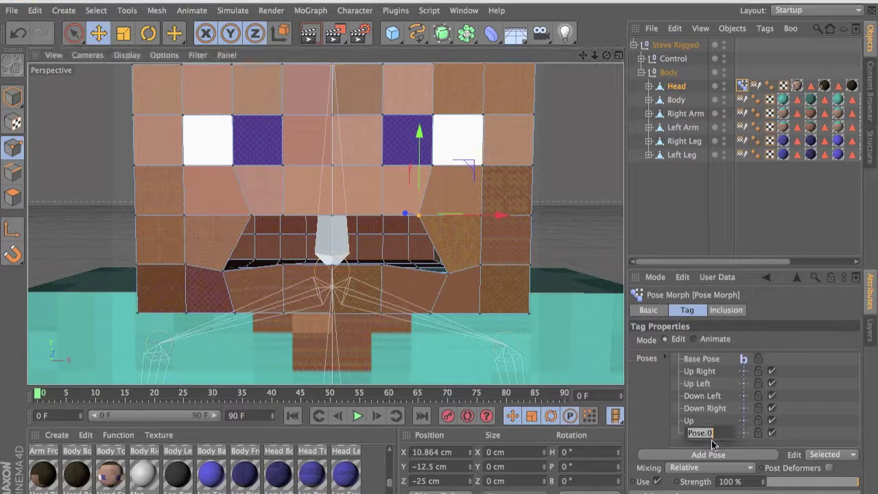
pyautogui.write('Down')
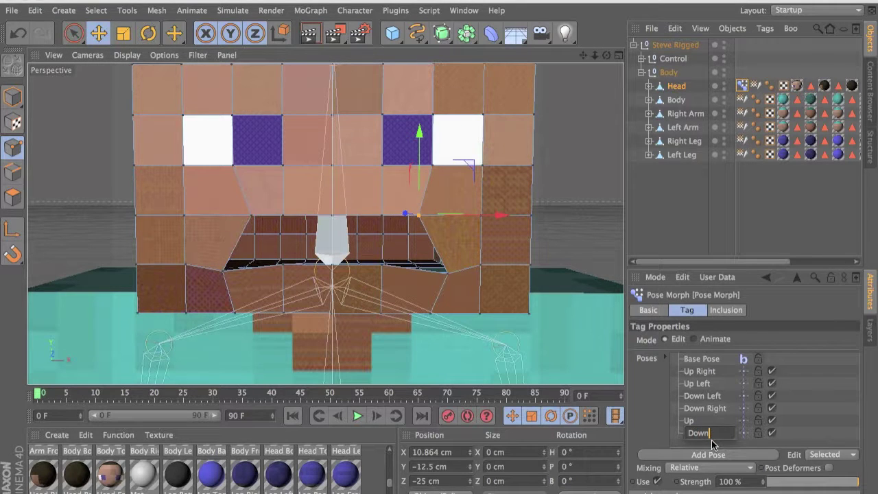
pyautogui.press('Return')
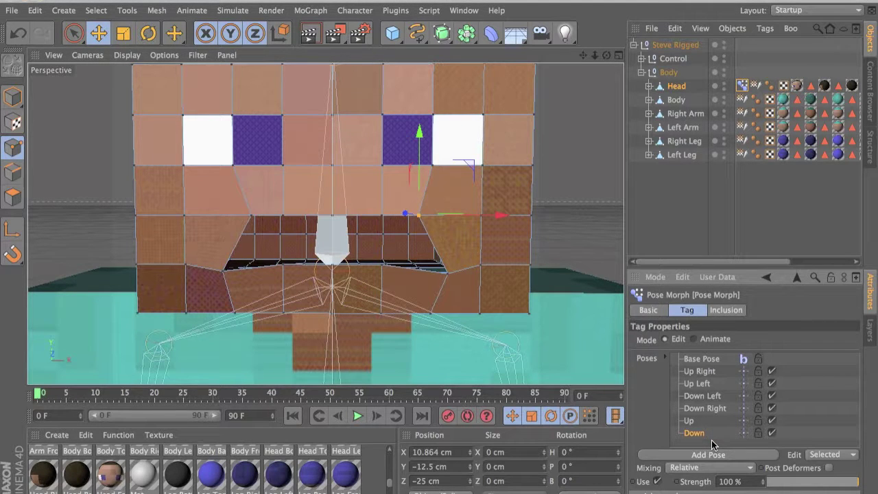
pyautogui.click(712, 454)
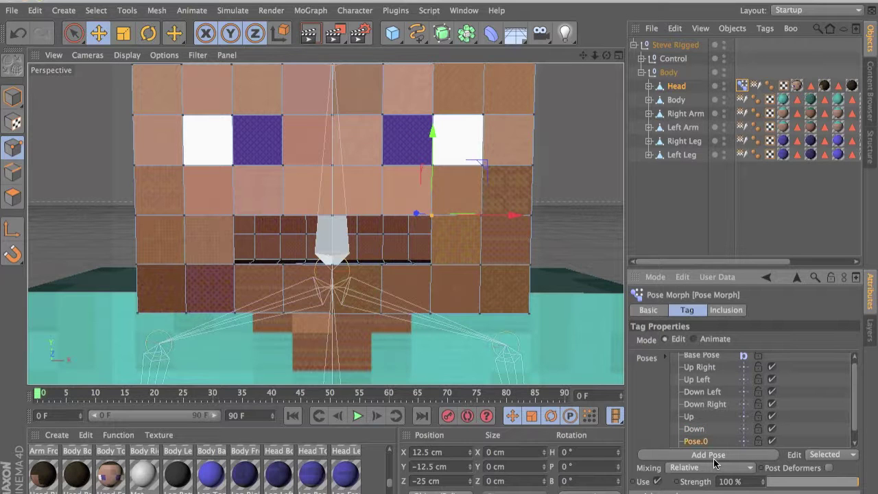
pyautogui.click(714, 456)
# Step: Rename the first of the two new poses Close1
pyautogui.doubleClick(696, 429)
pyautogui.write('Clos')
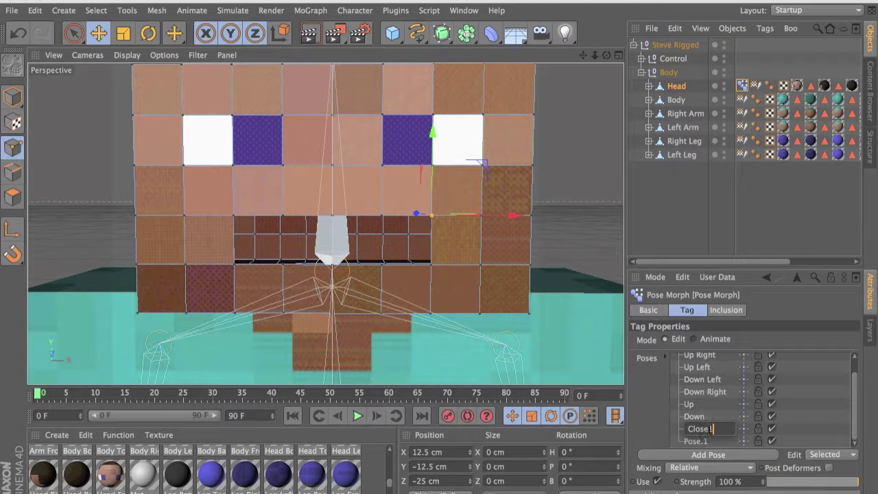
pyautogui.write('e1')
pyautogui.press('Return')
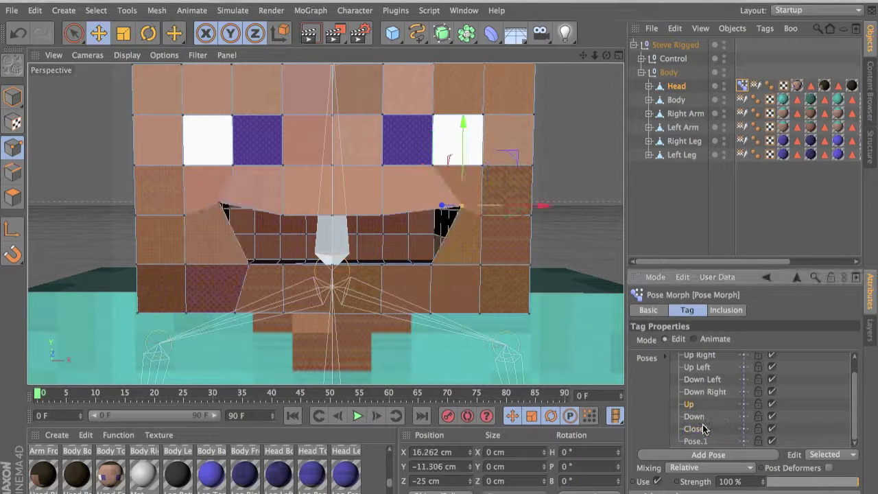
# Step: In the Close1 pose, select the five points along the mouth's upper edge and set their Y position to -15.625 cm
pyautogui.scroll(2, 404, 210)
pyautogui.keyDown('shift'); pyautogui.click(381, 218); pyautogui.keyUp('shift')
pyautogui.keyDown('shift'); pyautogui.click(345, 223); pyautogui.keyUp('shift')
pyautogui.keyDown('shift'); pyautogui.click(323, 217); pyautogui.keyUp('shift')
pyautogui.press('super+z')
pyautogui.press('super+z')
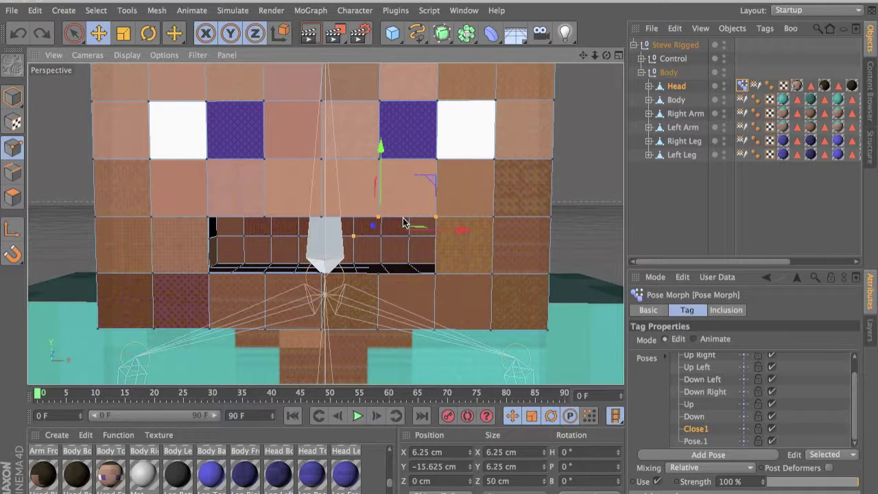
pyautogui.keyDown('shift'); pyautogui.click(321, 218); pyautogui.keyUp('shift')
pyautogui.keyDown('shift'); pyautogui.click(264, 217); pyautogui.keyUp('shift')
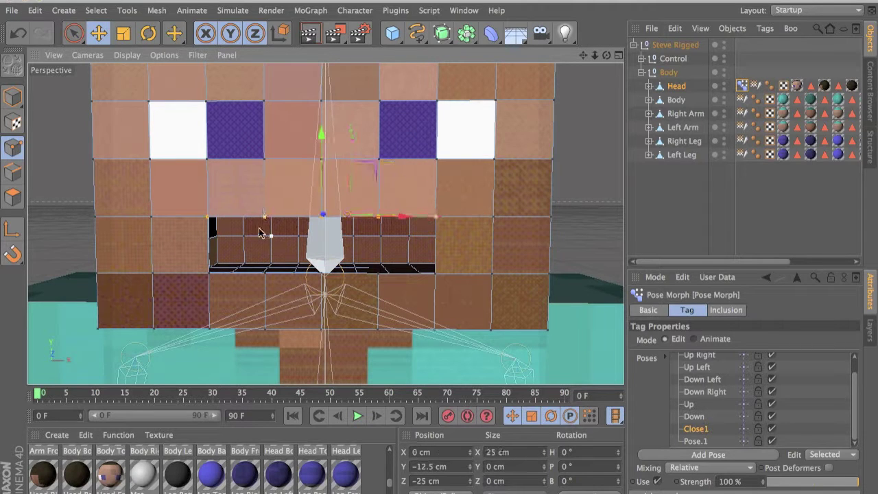
pyautogui.click(446, 466)
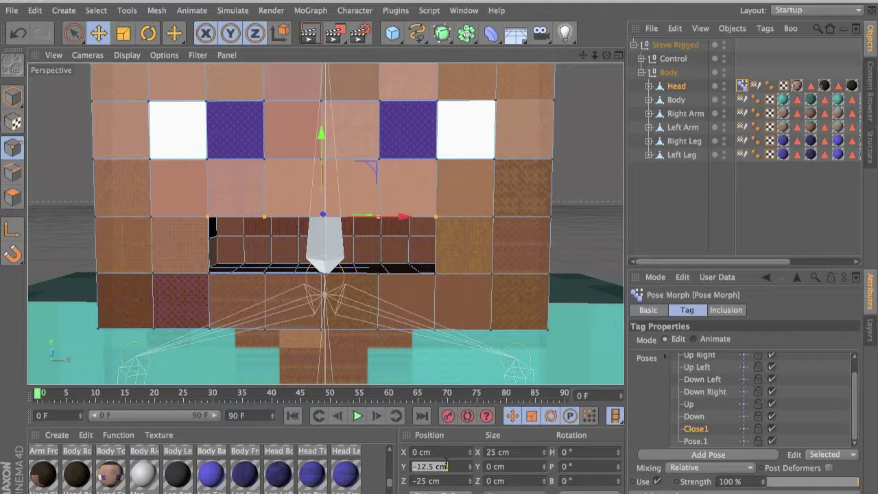
pyautogui.write('-15.625')
pyautogui.press('Return')
# Step: Select the five points along the mouth's lower edge and set their Y position to -15.625 cm
pyautogui.click(435, 273)
pyautogui.keyDown('shift'); pyautogui.click(379, 273); pyautogui.keyUp('shift')
pyautogui.keyDown('shift'); pyautogui.click(322, 273); pyautogui.keyUp('shift')
pyautogui.keyDown('shift'); pyautogui.click(265, 273); pyautogui.keyUp('shift')
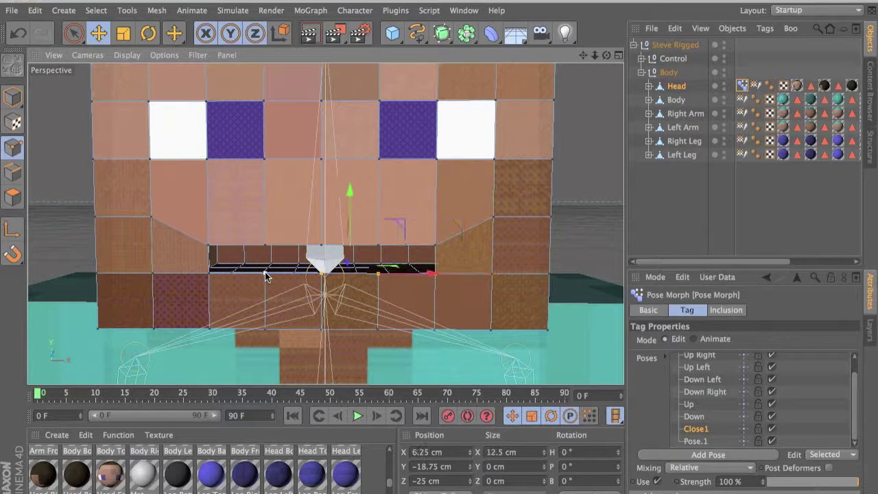
pyautogui.keyDown('shift'); pyautogui.click(208, 273); pyautogui.keyUp('shift')
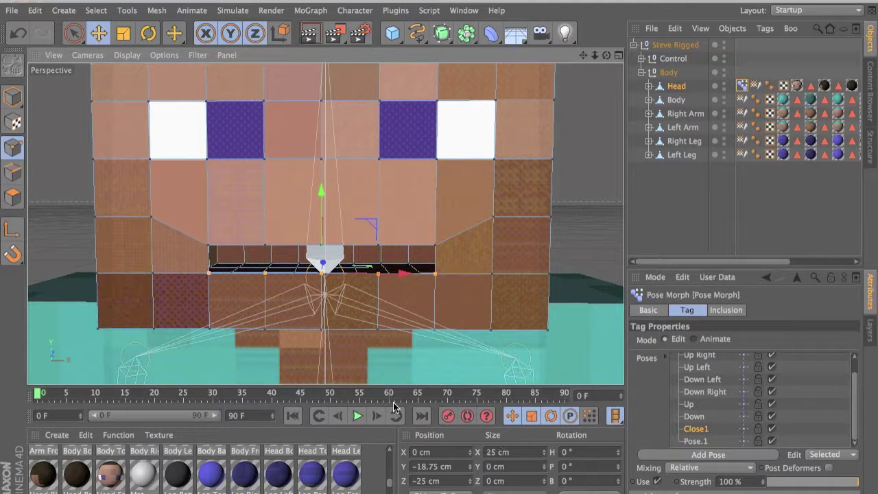
pyautogui.click(431, 469)
pyautogui.write('-15')
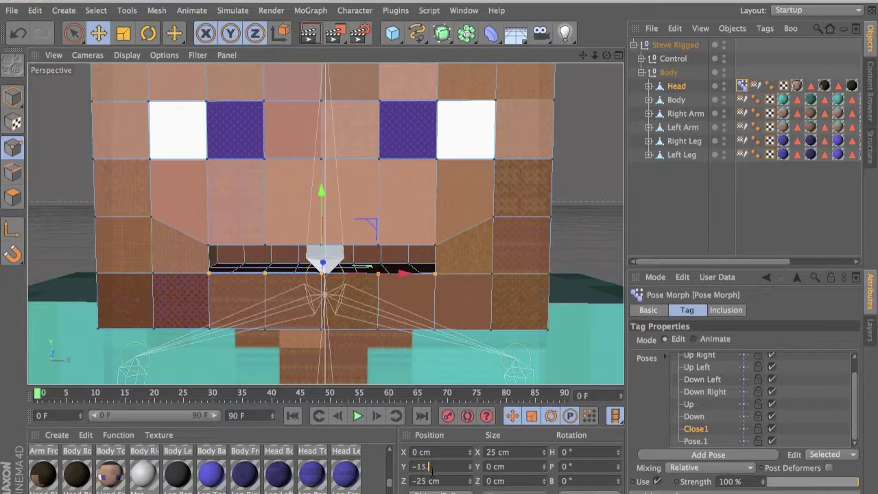
pyautogui.write('.64')
pyautogui.write('5')
pyautogui.press('Return')
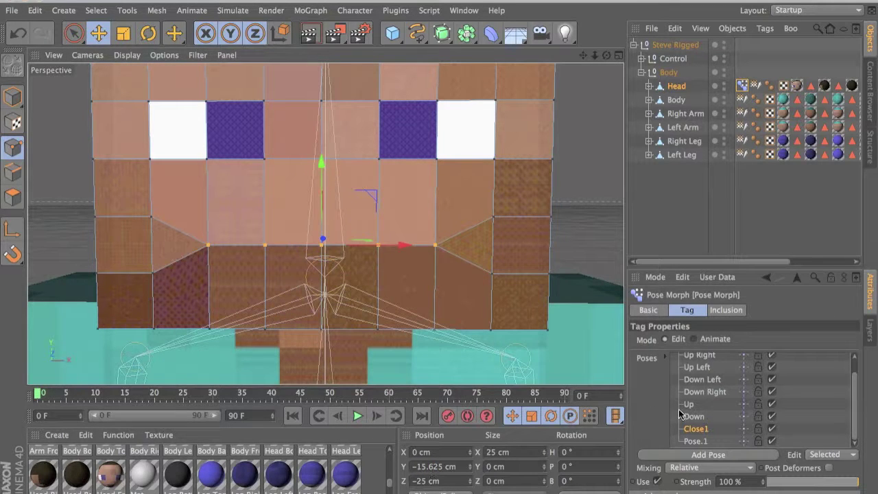
# Step: Rename the last pose in the list Close2
pyautogui.click(702, 442)
pyautogui.doubleClick(701, 442)
pyautogui.write('Close2')
pyautogui.press('Return')
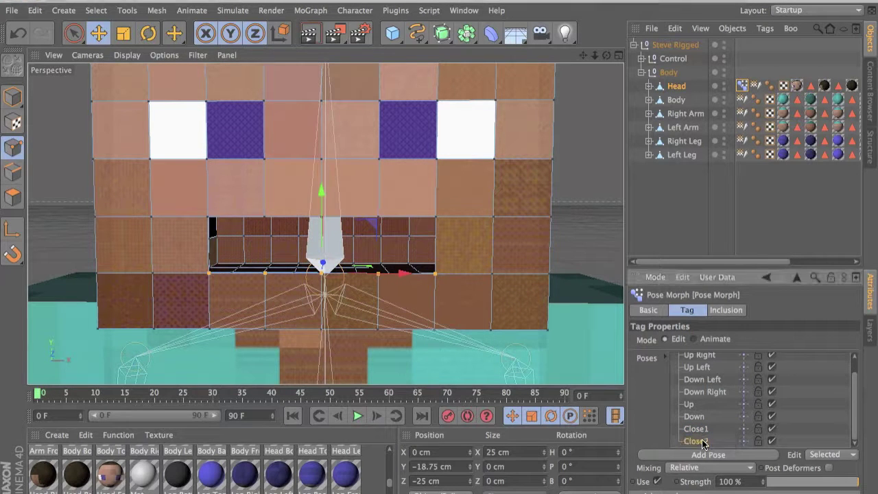
# Step: Try to narrow the mouth in Close2 by moving the two points of its right edge inward to about X -1 cm
pyautogui.click(435, 273)
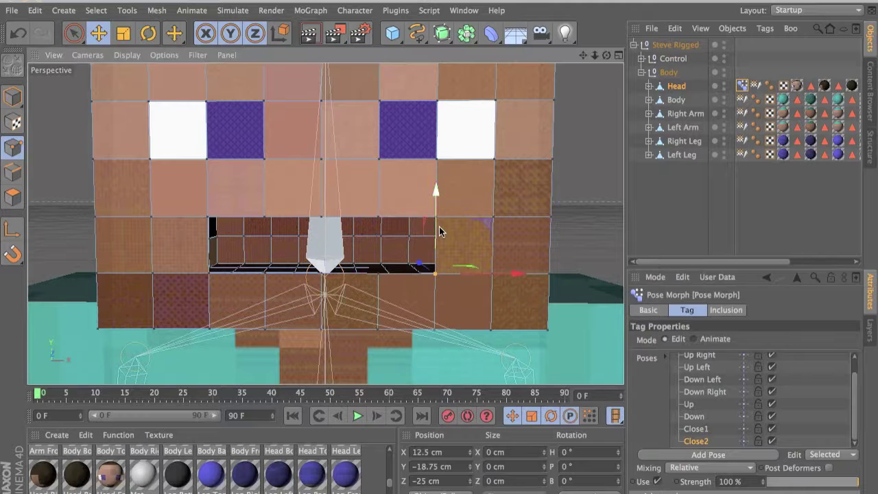
pyautogui.keyDown('alt'); pyautogui.moveTo(444, 222); pyautogui.dragTo(480, 238); pyautogui.keyUp('alt')
pyautogui.scroll(5, 479, 239)
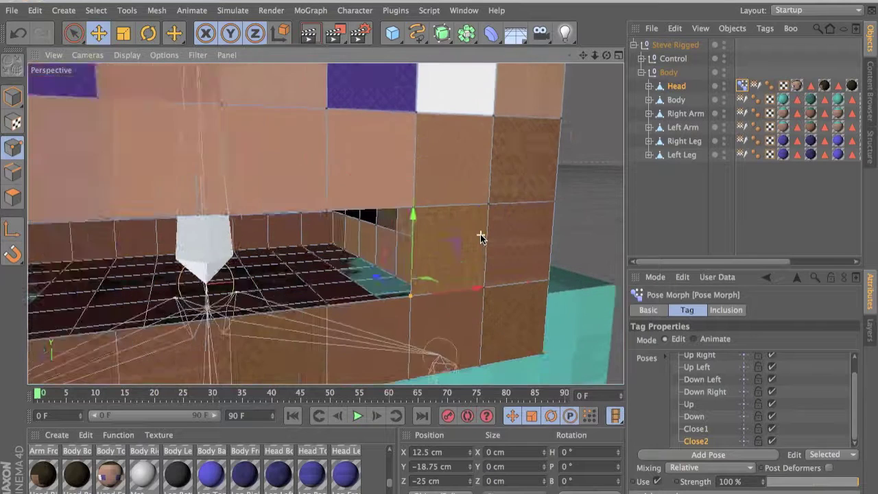
pyautogui.keyDown('shift'); pyautogui.click(403, 204); pyautogui.keyUp('shift')
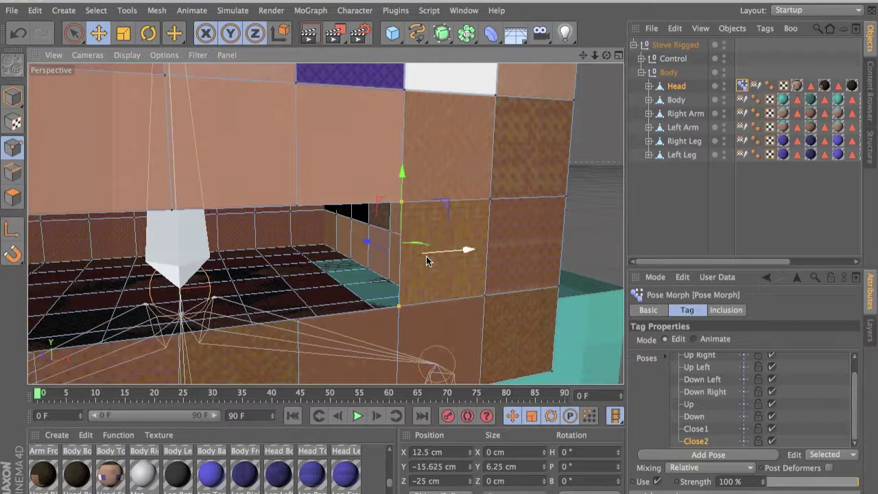
pyautogui.moveTo(439, 248); pyautogui.dragTo(293, 263)
pyautogui.hotkey('ctrl', 'z')
pyautogui.moveTo(433, 258); pyautogui.dragTo(192, 277)
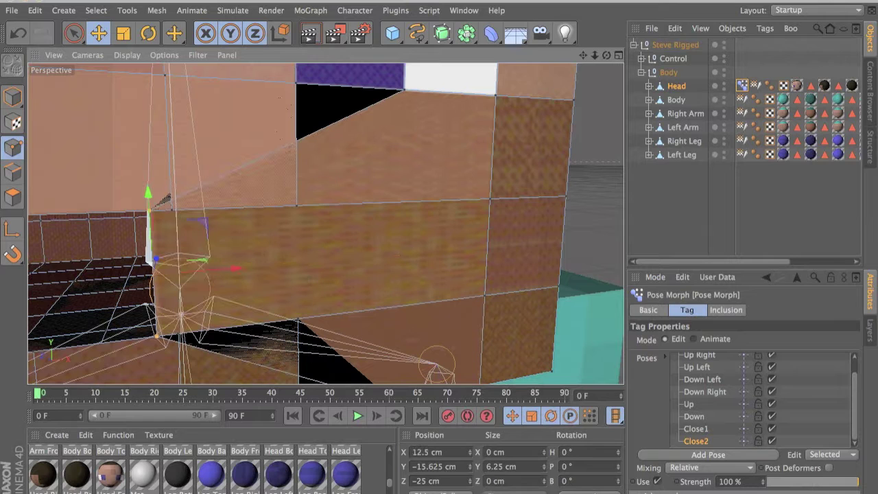
pyautogui.click(301, 41)
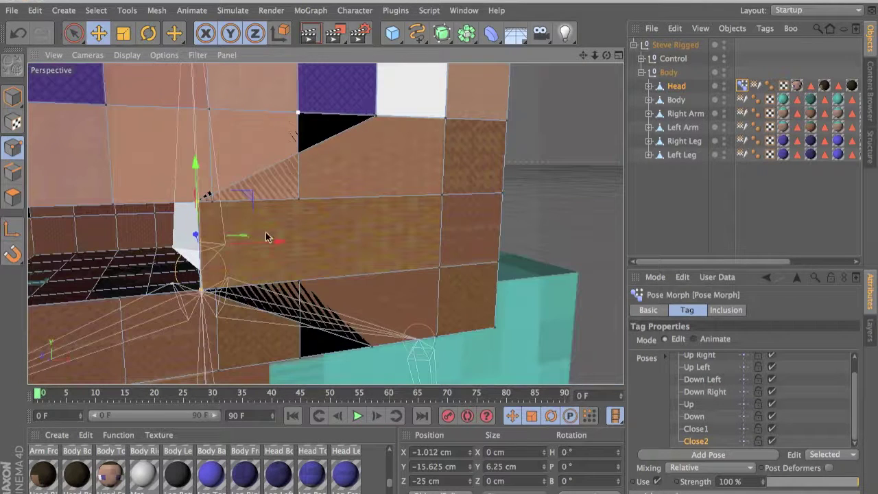
pyautogui.moveTo(252, 255); pyautogui.dragTo(427, 250)
pyautogui.press('super+z')
pyautogui.press('super+z')
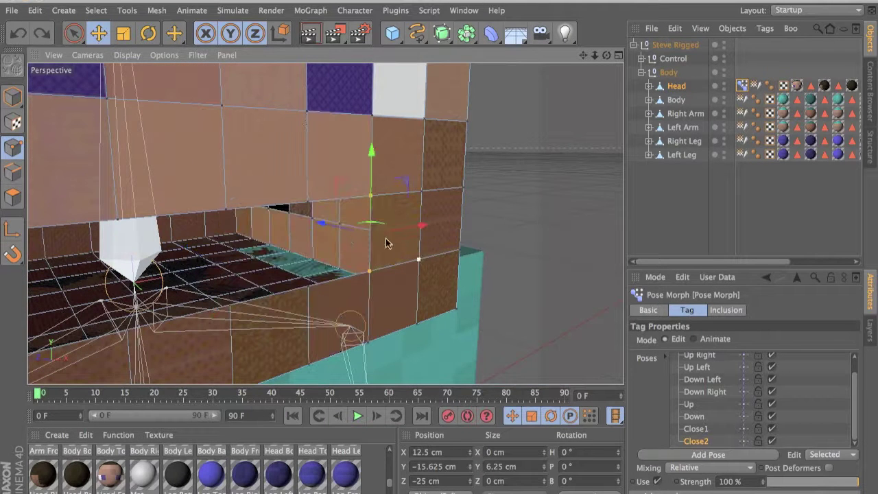
# Step: Disconnect the two polygons bordering the mouth's left and right ends with Preserve Groups enabled, and return to point editing
pyautogui.click(12, 197)
pyautogui.click(377, 232)
pyautogui.scroll(-3, 354, 231)
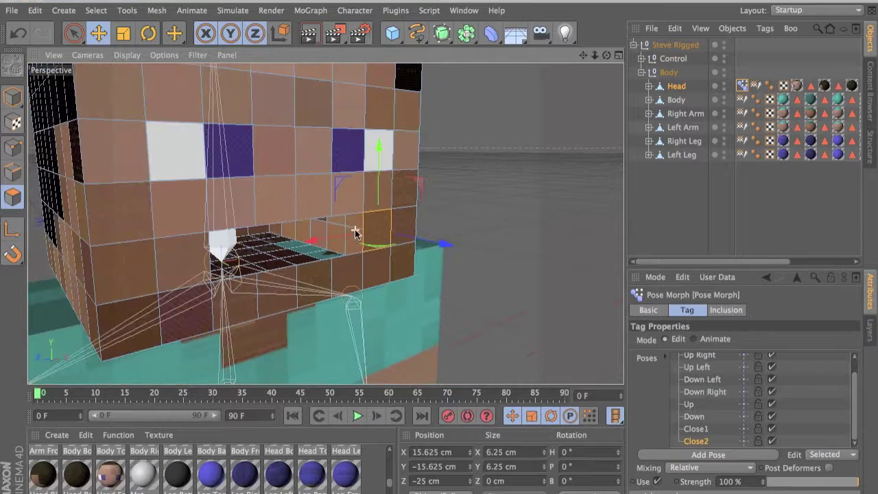
pyautogui.click(201, 269)
pyautogui.rightClick(200, 269)
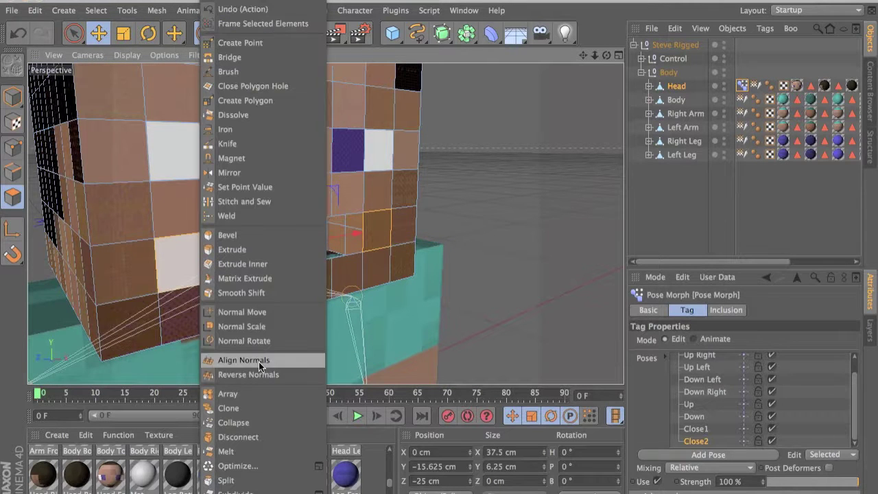
pyautogui.click(266, 432)
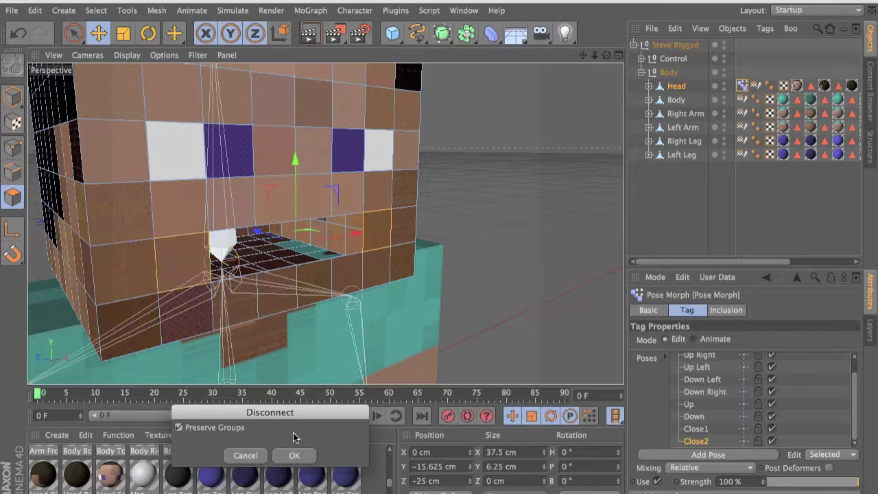
pyautogui.click(294, 455)
pyautogui.click(13, 146)
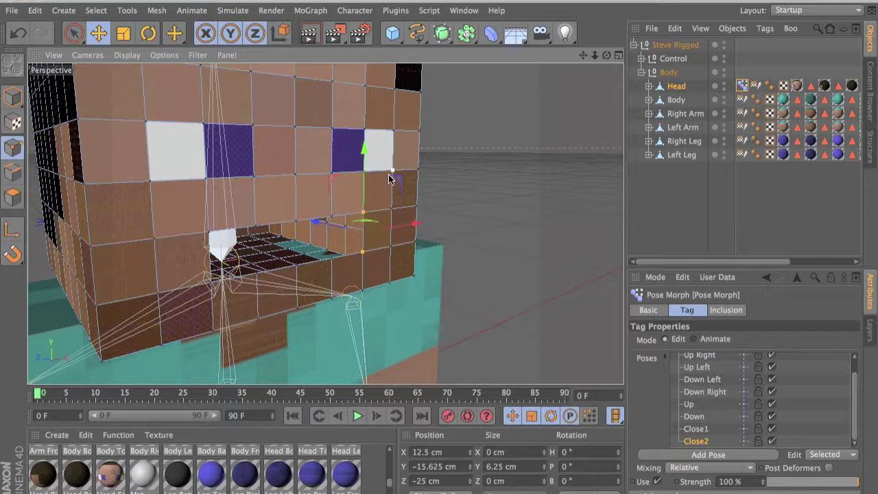
# Step: Try to move the two points of the mouth's right edge inward freehand, and undo the moves
pyautogui.moveTo(389, 228); pyautogui.dragTo(353, 228)
pyautogui.press('super+z')
pyautogui.scroll(8, 367, 232)
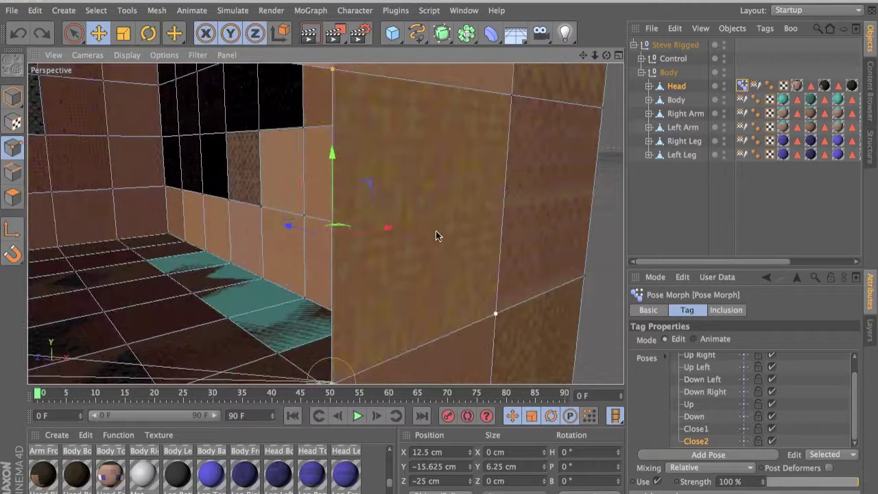
pyautogui.scroll(-5, 400, 282)
pyautogui.keyDown('alt'); pyautogui.moveTo(397, 278); pyautogui.dragTo(616, 273); pyautogui.keyUp('alt')
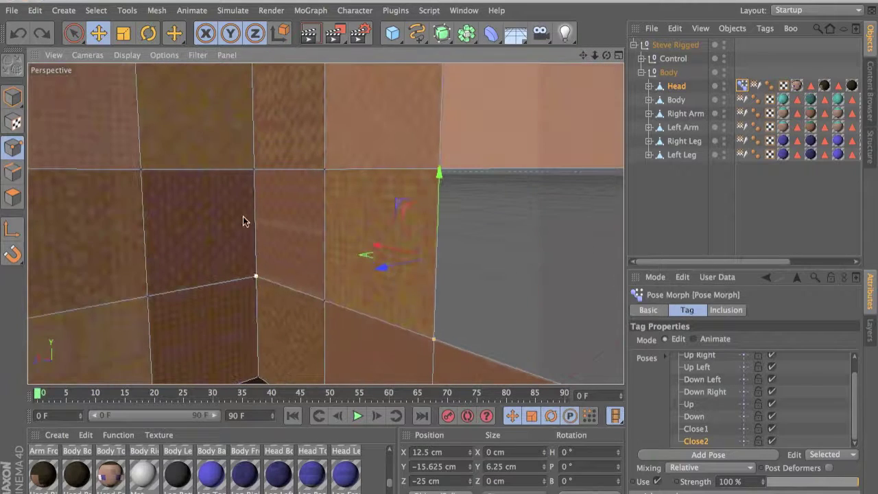
pyautogui.click(439, 169)
pyautogui.keyDown('shift'); pyautogui.click(435, 340); pyautogui.keyUp('shift')
pyautogui.moveTo(382, 245); pyautogui.dragTo(442, 247)
pyautogui.press('super+z')
# Step: Set the X position of the two points on the mouth's right edge to 0 cm
pyautogui.keyDown('alt'); pyautogui.moveTo(504, 244); pyautogui.dragTo(157, 231); pyautogui.keyUp('alt')
pyautogui.scroll(-5, 157, 231)
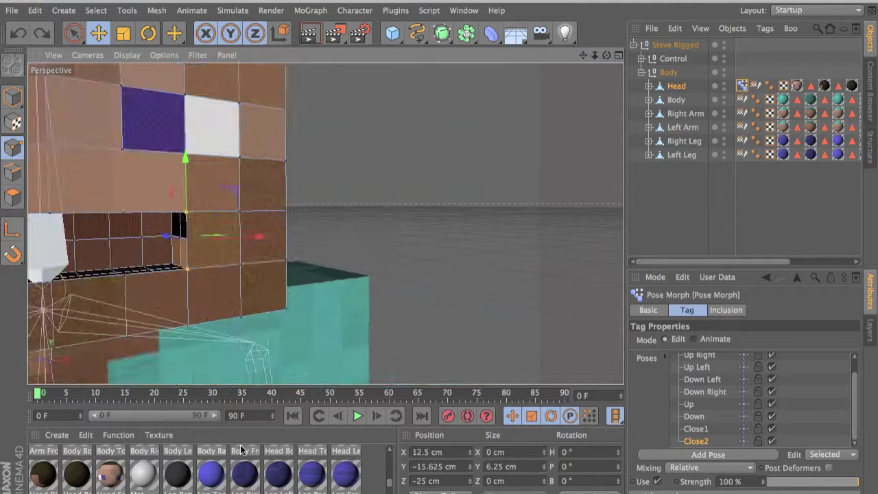
pyautogui.doubleClick(437, 452)
pyautogui.write('9')
pyautogui.press('Return')
pyautogui.doubleClick(437, 451)
pyautogui.write('0')
pyautogui.press('Return')
# Step: Select the two points of the mouth's left edge and set their X position to 0 cm
pyautogui.keyDown('alt'); pyautogui.moveTo(412, 296); pyautogui.dragTo(121, 282); pyautogui.keyUp('alt')
pyautogui.keyDown('alt'); pyautogui.moveTo(230, 205); pyautogui.dragTo(224, 203); pyautogui.keyUp('alt')
pyautogui.click(216, 227)
pyautogui.keyDown('shift'); pyautogui.click(211, 112); pyautogui.keyUp('shift')
pyautogui.click(437, 453)
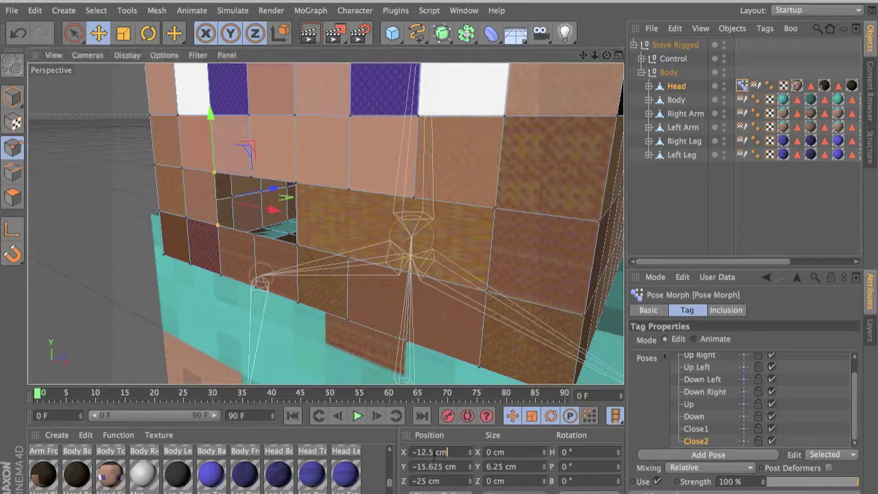
pyautogui.doubleClick(435, 453)
pyautogui.write('0')
pyautogui.press('Return')
pyautogui.press('super+z')
pyautogui.press('Tab')
pyautogui.write('0')
pyautogui.press('Return')
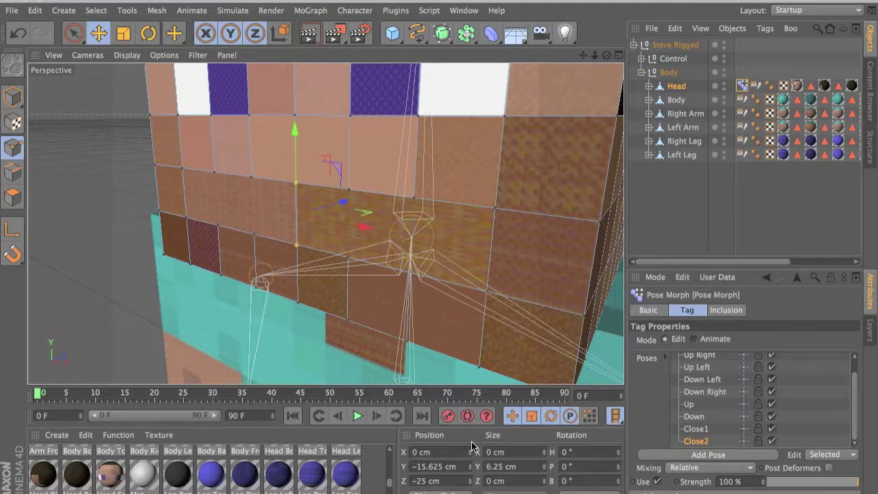
# Step: Examine the seam of the closed mouth from the front of the head
pyautogui.scroll(4, 380, 286)
pyautogui.keyDown('alt'); pyautogui.moveTo(396, 288); pyautogui.dragTo(549, 334); pyautogui.keyUp('alt')
pyautogui.keyDown('alt'); pyautogui.moveTo(365, 273); pyautogui.dragTo(466, 278); pyautogui.keyUp('alt')
pyautogui.scroll(-2, 383, 270)
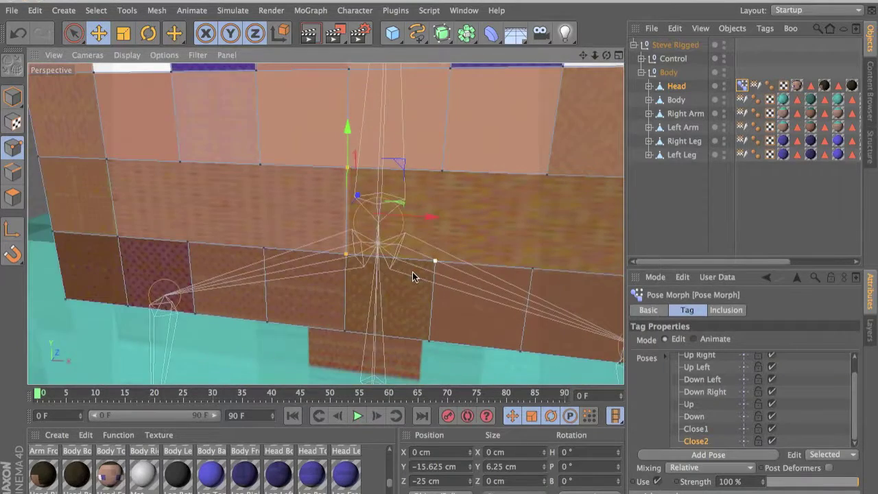
pyautogui.keyDown('alt'); pyautogui.moveTo(412, 272); pyautogui.dragTo(419, 274); pyautogui.keyUp('alt')
pyautogui.scroll(-2, 419, 274)
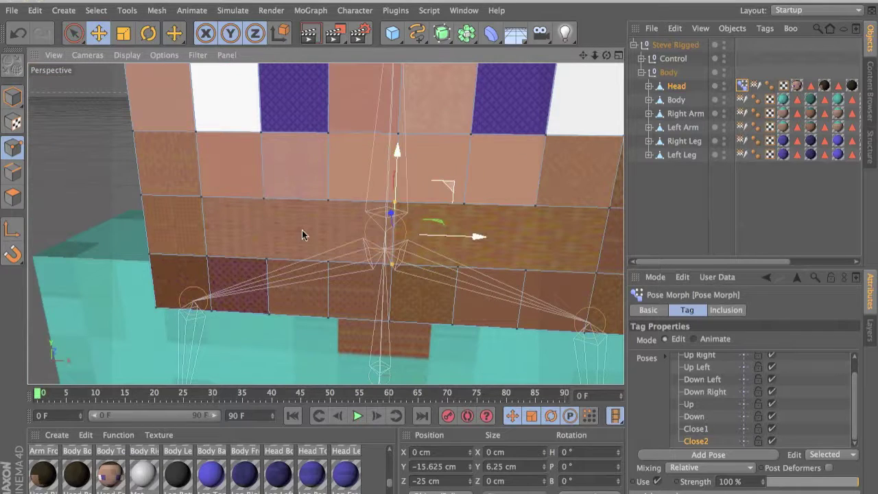
pyautogui.click(328, 200)
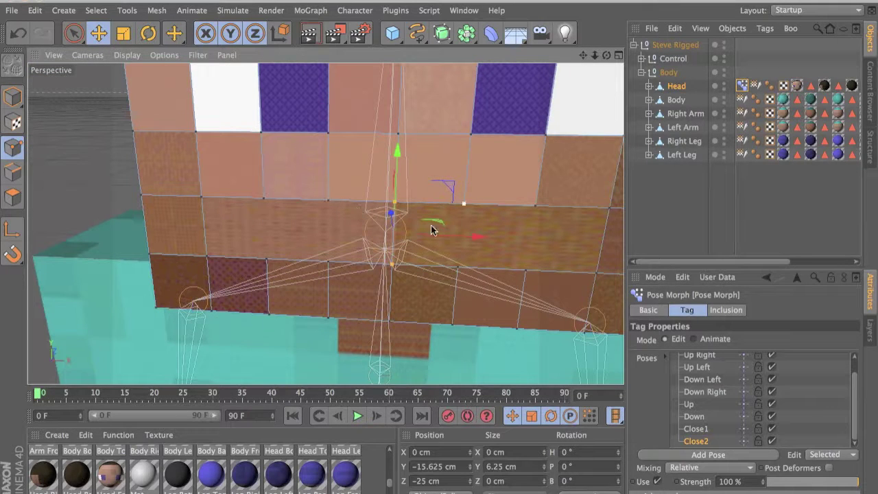
# Step: Switch the head's Pose Morph tag to Animate mode and view the combined poses on the face
pyautogui.scroll(1, 673, 399)
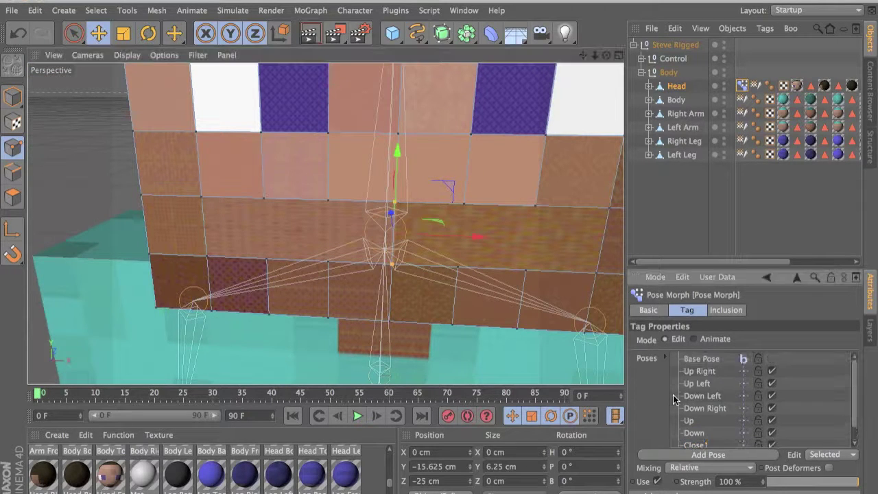
pyautogui.click(704, 341)
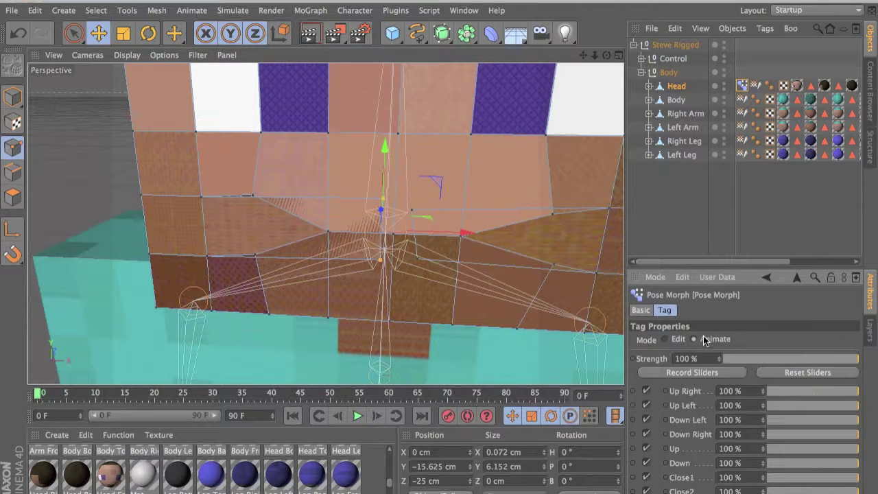
pyautogui.keyDown('alt'); pyautogui.moveTo(386, 239); pyautogui.dragTo(427, 240); pyautogui.keyUp('alt')
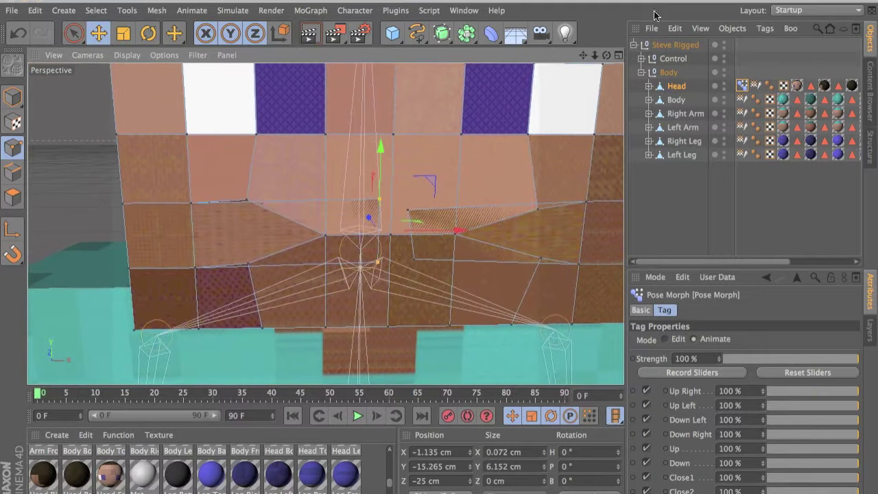
pyautogui.click(675, 44)
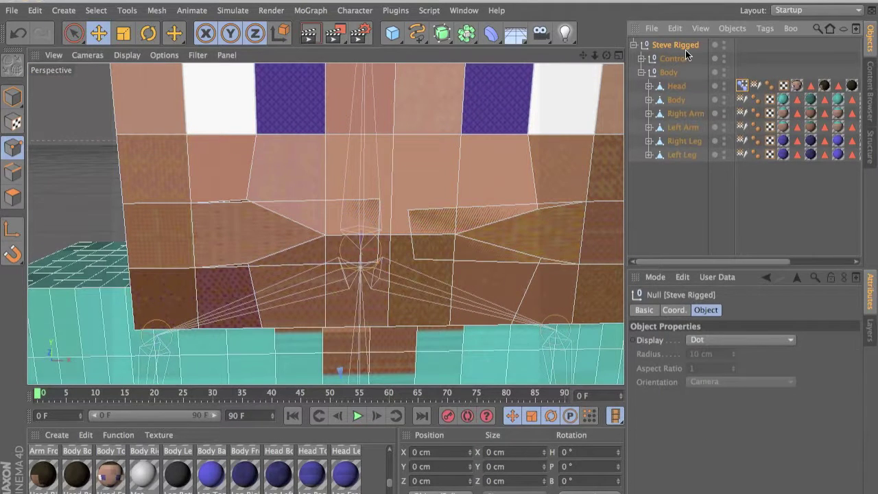
pyautogui.click(719, 277)
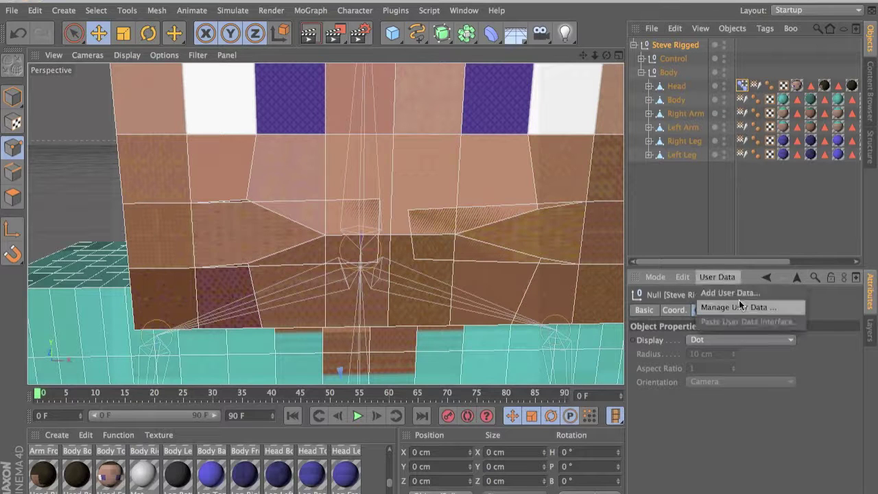
pyautogui.click(690, 191)
# Step: Add a Null object to the scene and select it
pyautogui.click(392, 33)
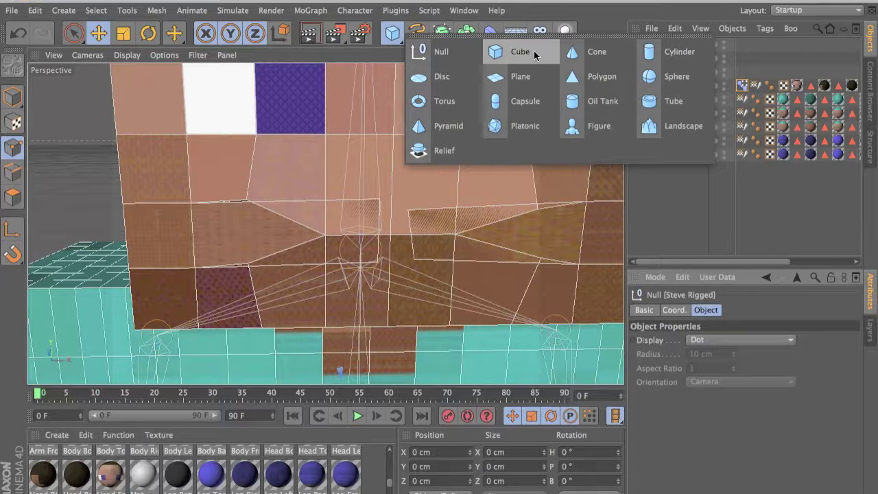
pyautogui.click(433, 50)
pyautogui.click(668, 46)
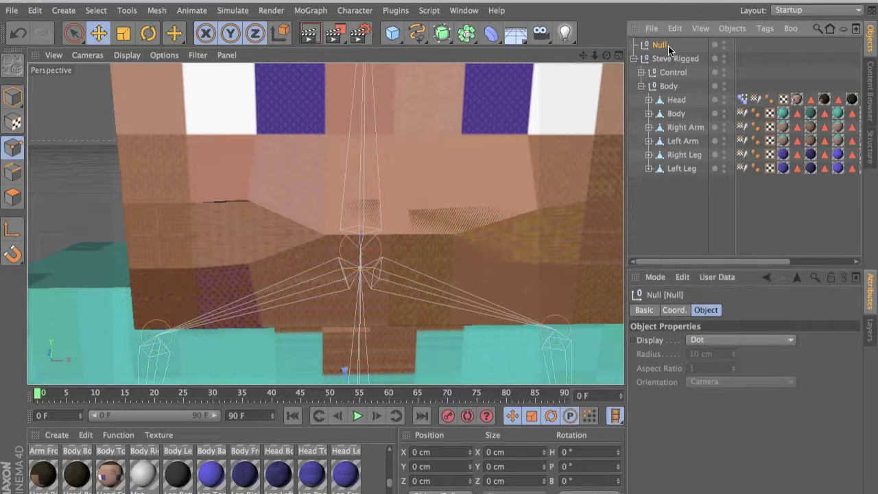
# Step: Add a user data entry to the Null object and name it Face
pyautogui.click(707, 277)
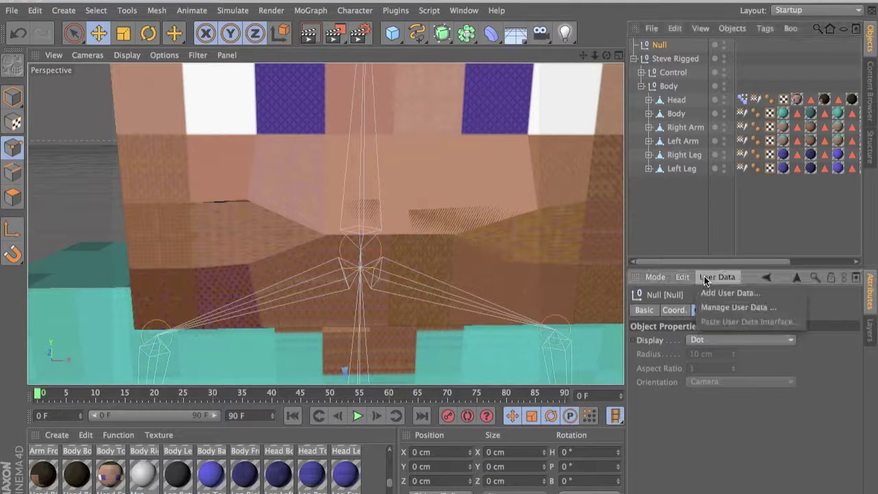
pyautogui.click(734, 298)
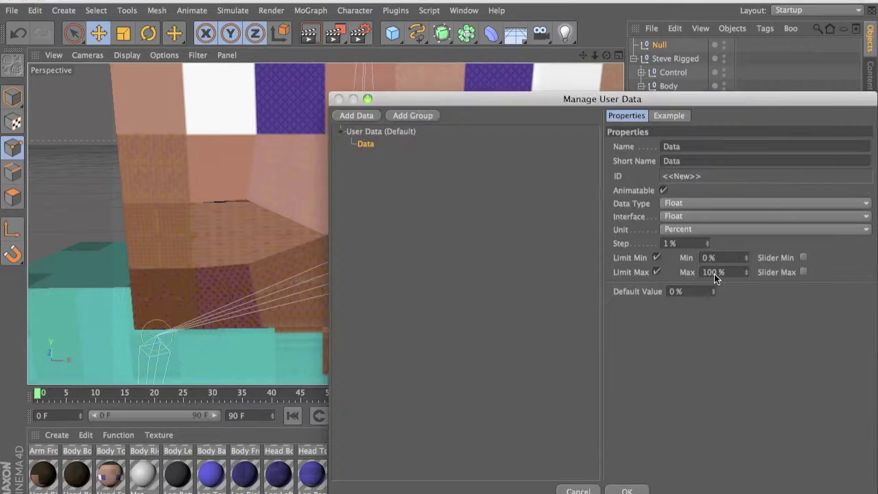
pyautogui.moveTo(475, 98); pyautogui.dragTo(295, 37)
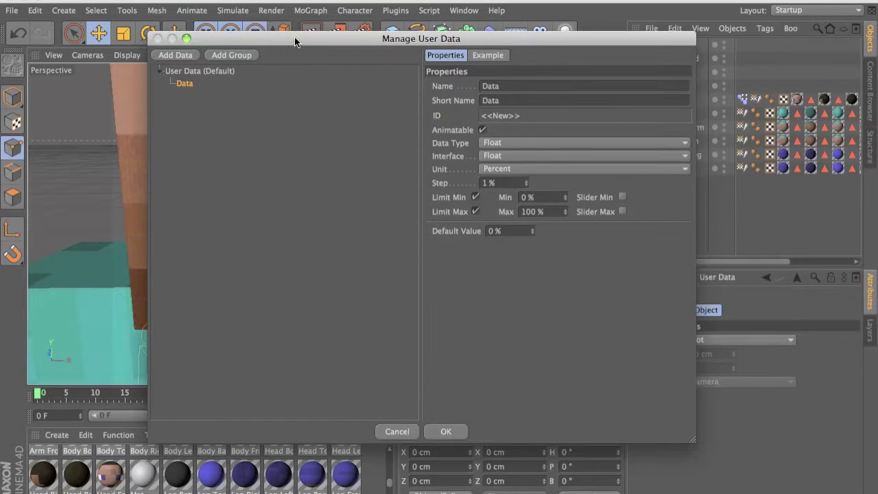
pyautogui.press('Tab')
pyautogui.write('M')
pyautogui.press('BackSpace')
pyautogui.write('Fcae')
pyautogui.press('BackSpace')
pyautogui.press('BackSpace')
pyautogui.write('ac')
# Step: Make Face a Vector with the 2D Vector Field interface, limit it from -1 to 1, and confirm the entry
pyautogui.click(509, 142)
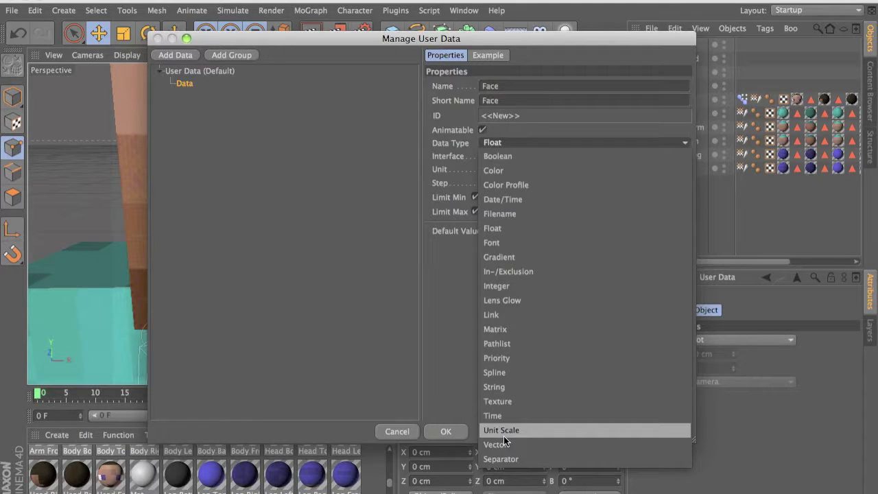
pyautogui.click(503, 442)
pyautogui.click(530, 153)
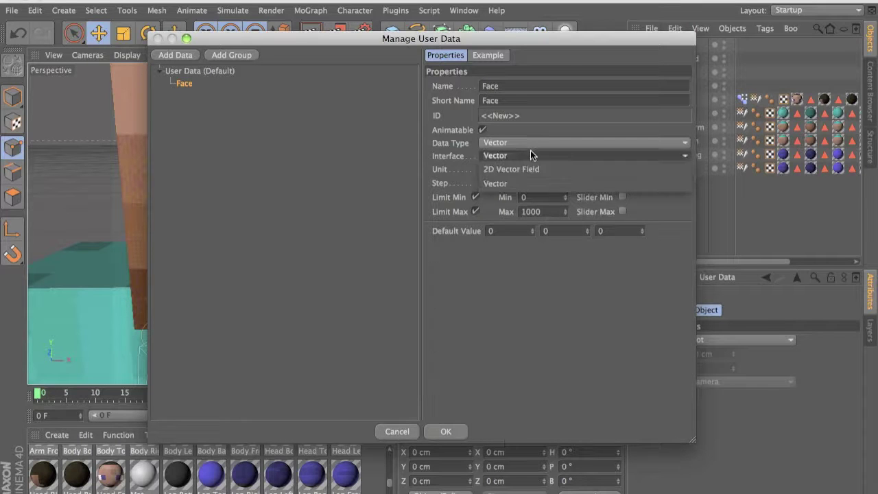
pyautogui.click(531, 168)
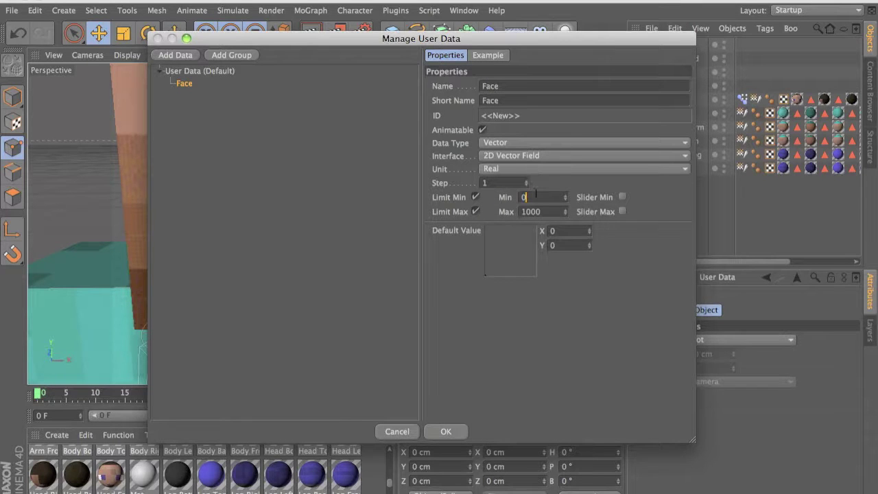
pyautogui.write('-1')
pyautogui.write('1')
pyautogui.press('Return')
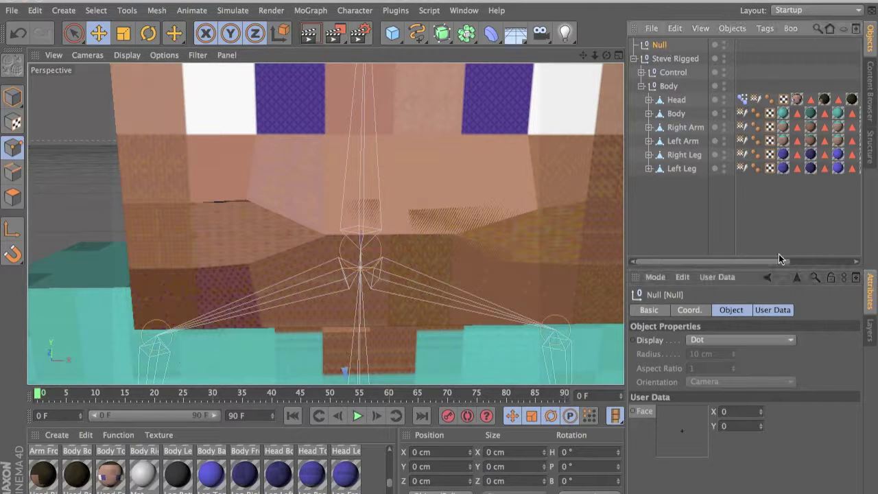
# Step: Rename the new Null object Control and show its user data
pyautogui.click(770, 308)
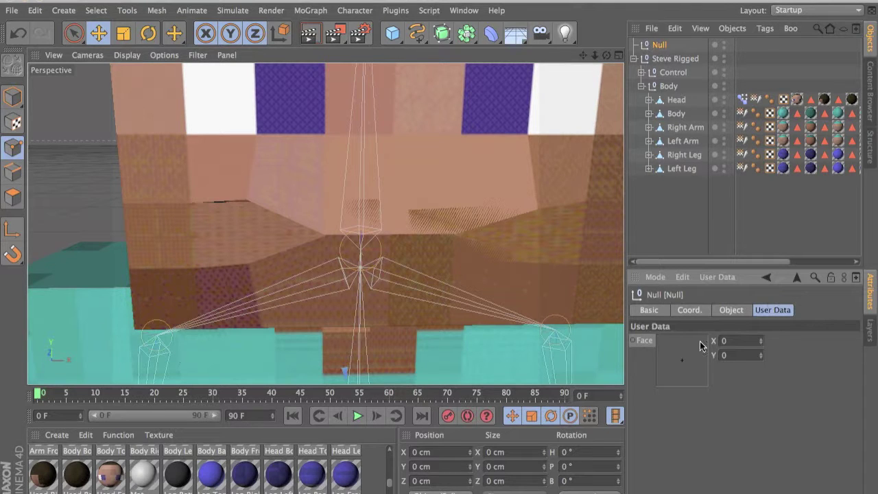
pyautogui.doubleClick(658, 41)
pyautogui.press('BackSpace')
pyautogui.write('Control')
pyautogui.click(673, 63)
pyautogui.click(670, 51)
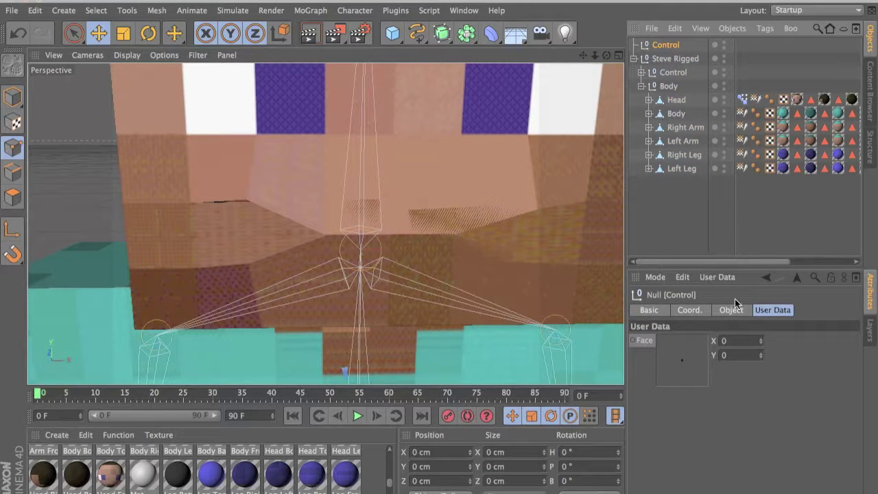
# Step: Try to add a Close1 user data entry with the default Float interface to the Control null, and undo it
pyautogui.click(718, 277)
pyautogui.click(720, 289)
pyautogui.doubleClick(673, 144)
pyautogui.write('Mouth')
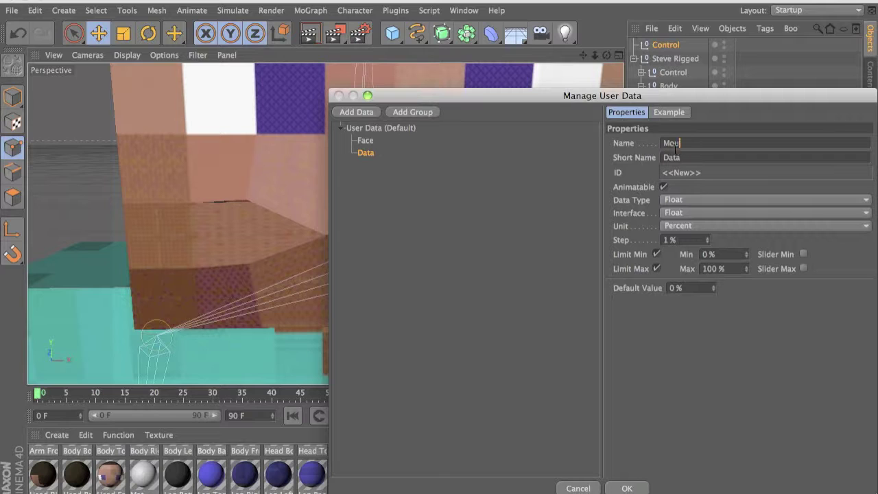
pyautogui.press('BackSpace')
pyautogui.press('BackSpace')
pyautogui.write('Cl')
pyautogui.press('BackSpace')
pyautogui.write('d')
pyautogui.click(627, 488)
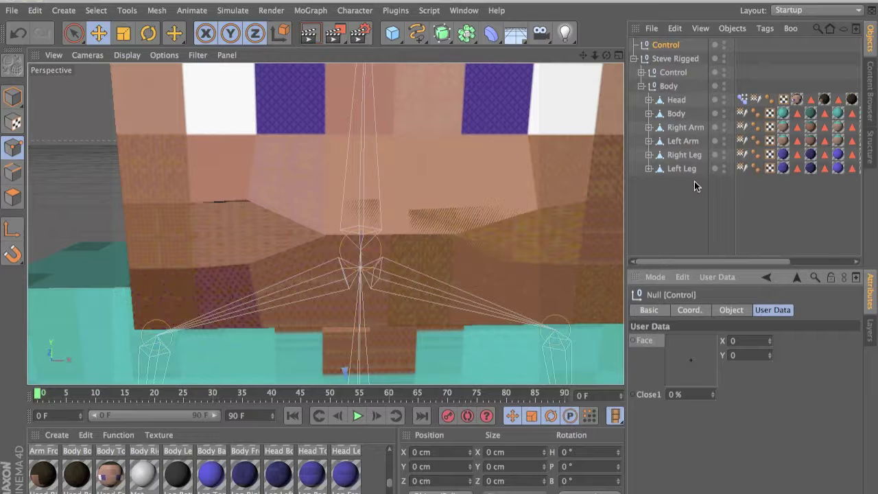
pyautogui.press('super+z')
# Step: Add a user data entry named Close 1 with the Float Slider interface to the Control null
pyautogui.click(717, 278)
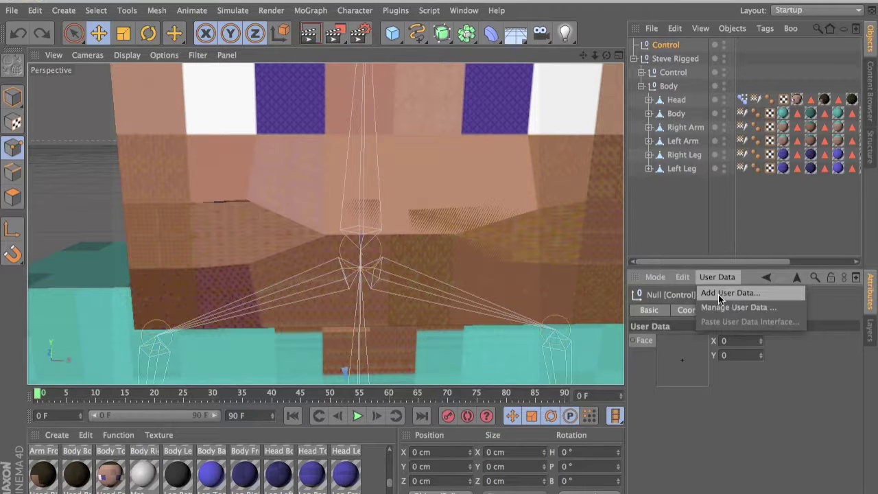
pyautogui.click(720, 297)
pyautogui.doubleClick(674, 141)
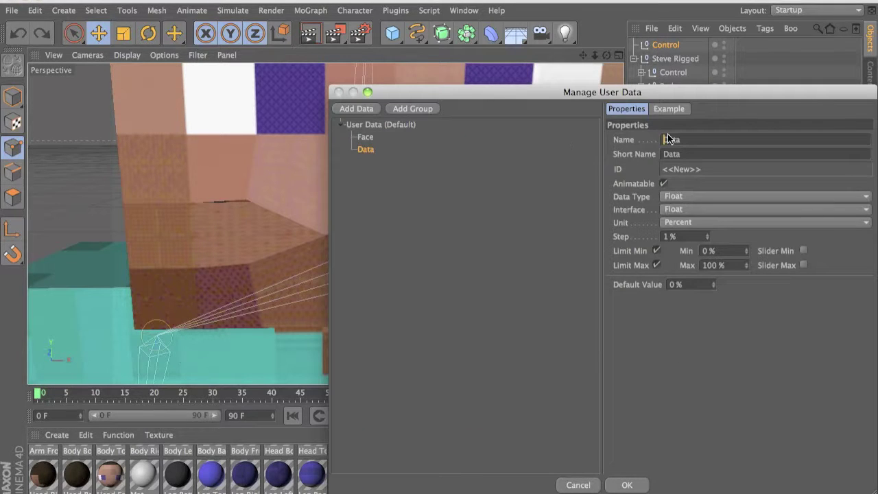
pyautogui.press('BackSpace')
pyautogui.click(705, 211)
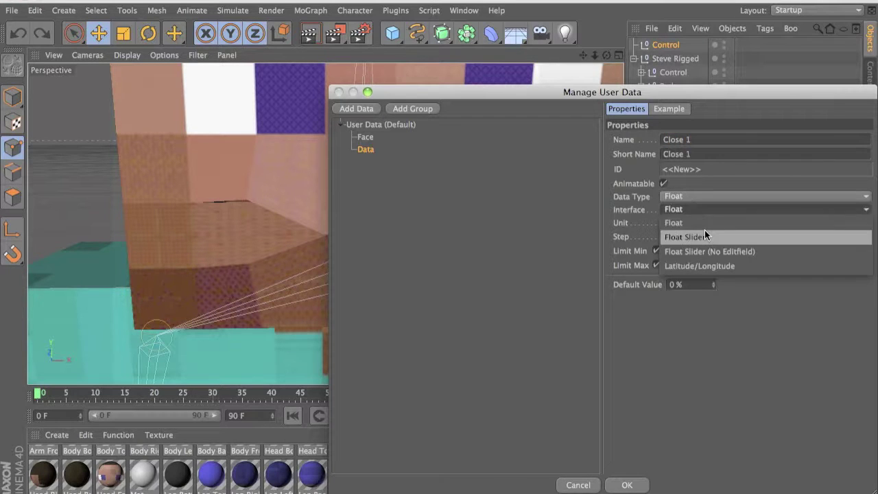
pyautogui.click(704, 232)
pyautogui.press('Return')
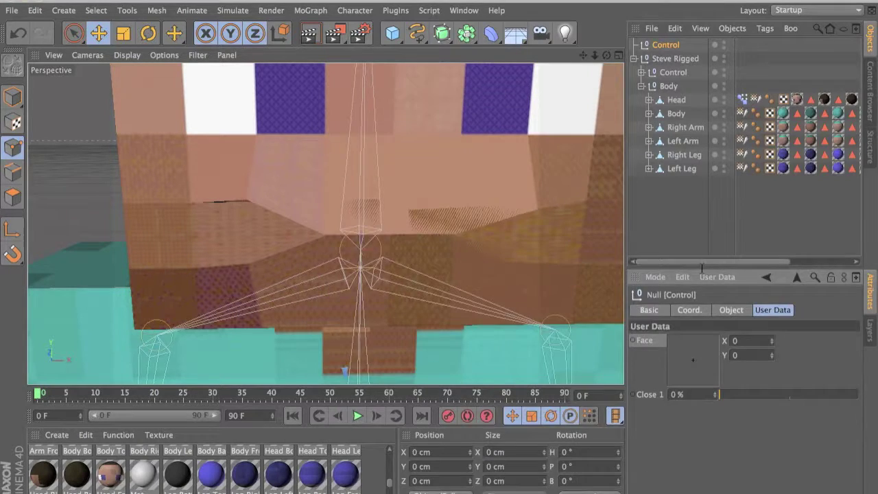
# Step: Add a user data entry named Close2 with the Float Slider interface to the Control null
pyautogui.click(717, 277)
pyautogui.click(722, 295)
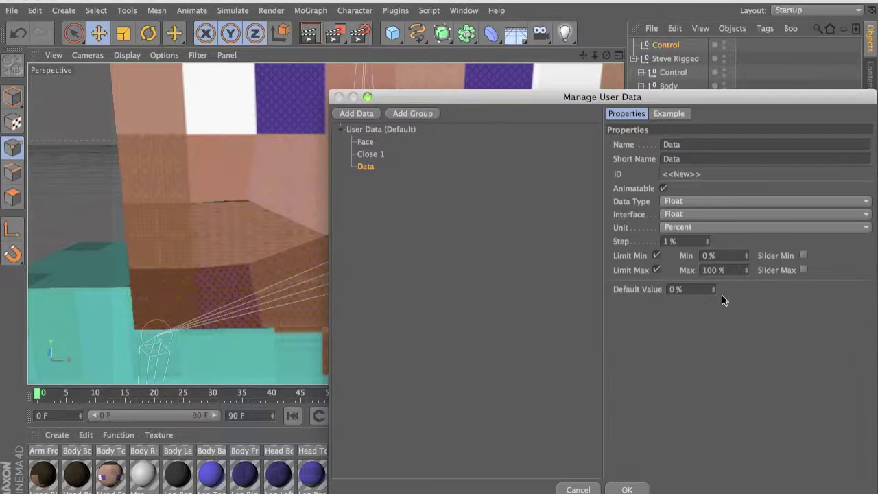
pyautogui.press('Tab')
pyautogui.write('Close2')
pyautogui.click(681, 210)
pyautogui.click(684, 243)
pyautogui.press('Return')
# Step: Add a user data entry named Teeth with the Float Slider interface to the Control null
pyautogui.click(717, 277)
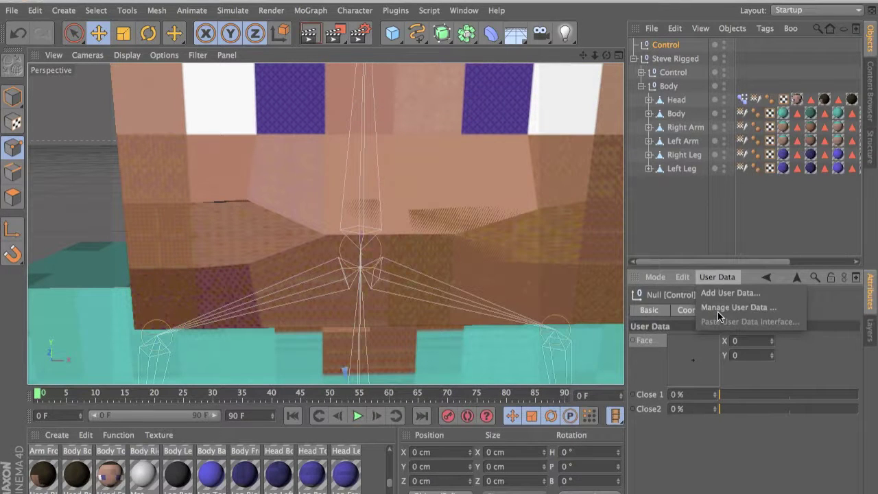
pyautogui.click(717, 296)
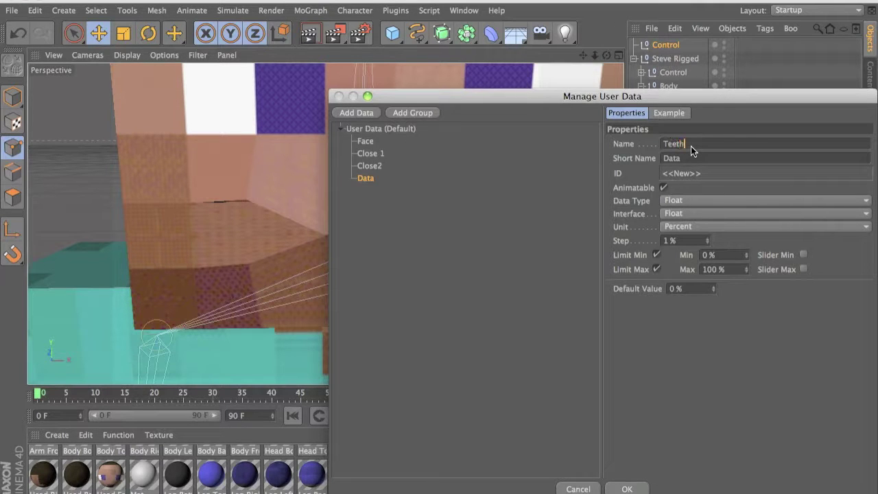
pyautogui.click(686, 211)
pyautogui.click(692, 239)
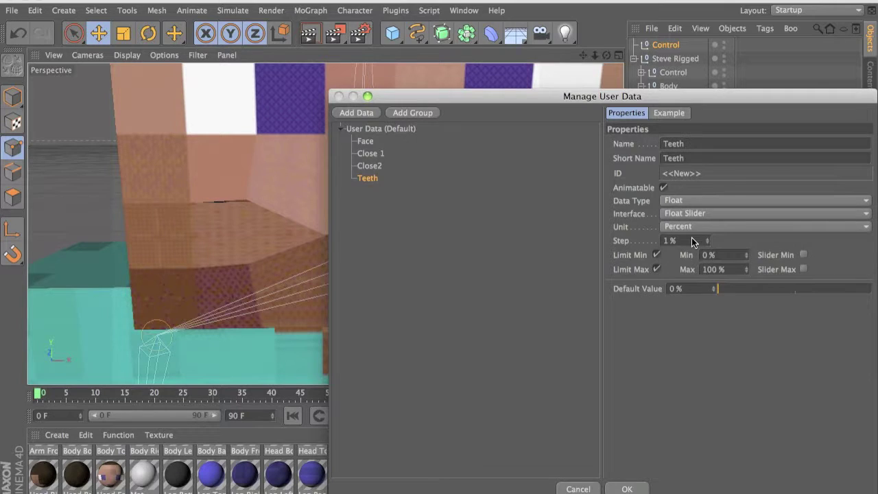
pyautogui.press('Return')
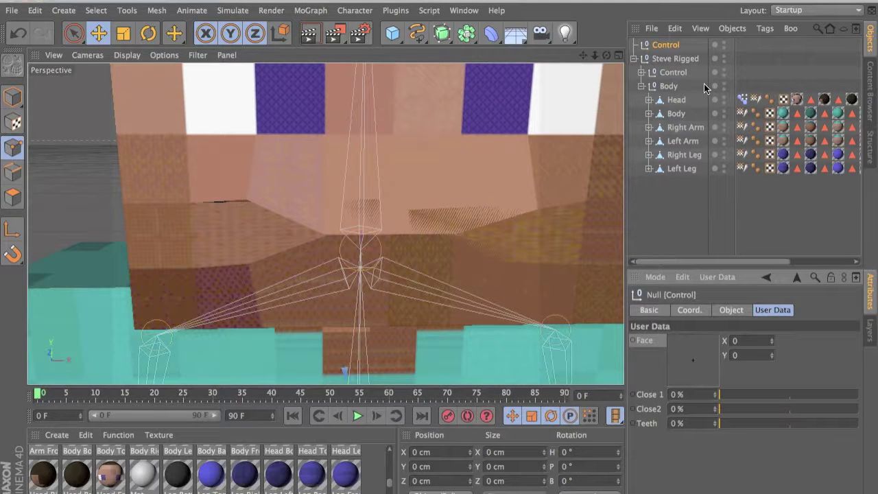
# Step: Add an XPresso tag and a Driver tag to the Control null, and close the XPresso Editor
pyautogui.rightClick(669, 49)
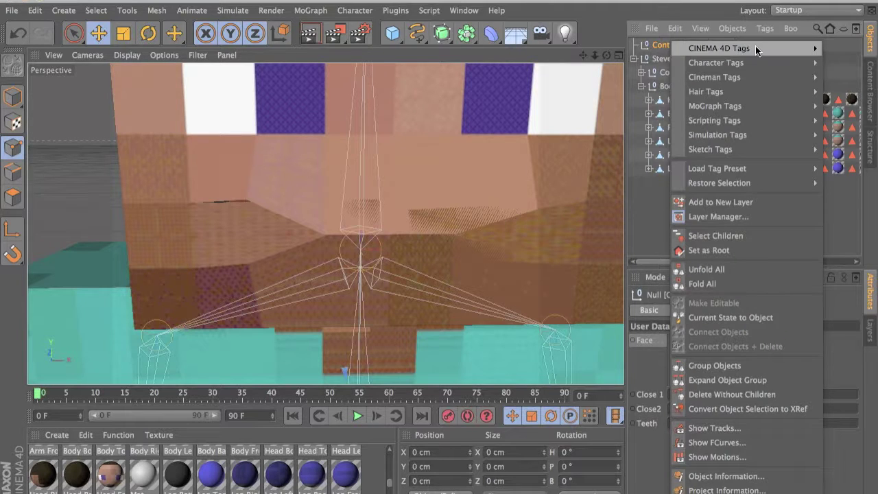
pyautogui.moveTo(690, 49)
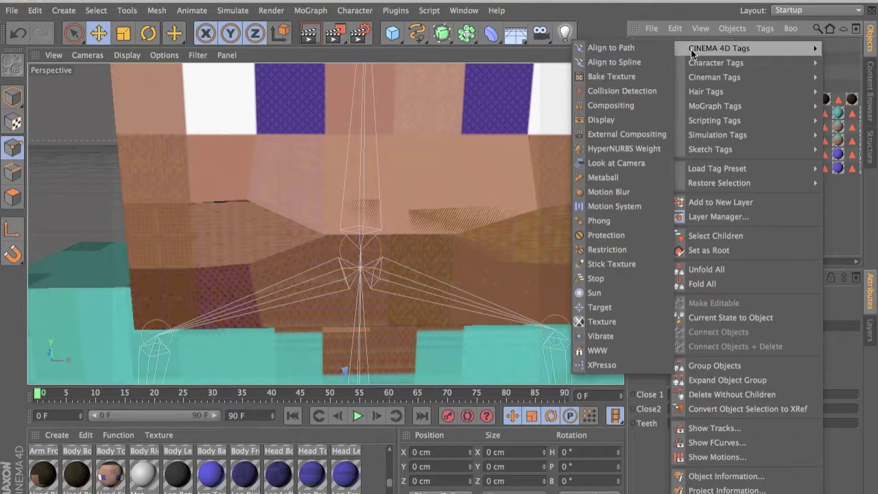
pyautogui.click(615, 358)
pyautogui.rightClick(668, 46)
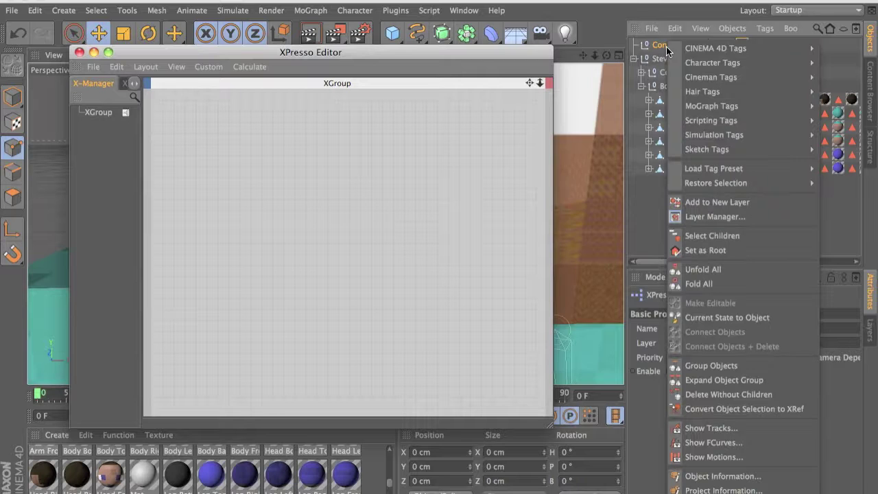
pyautogui.moveTo(710, 60)
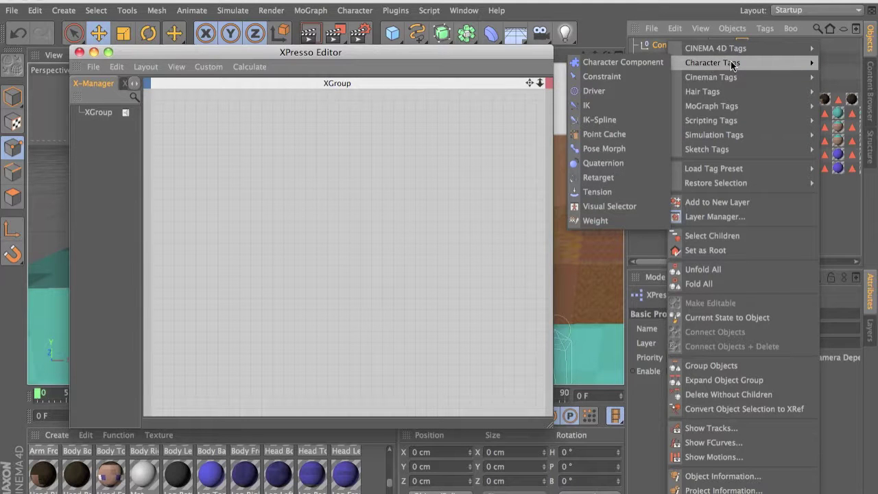
pyautogui.click(595, 91)
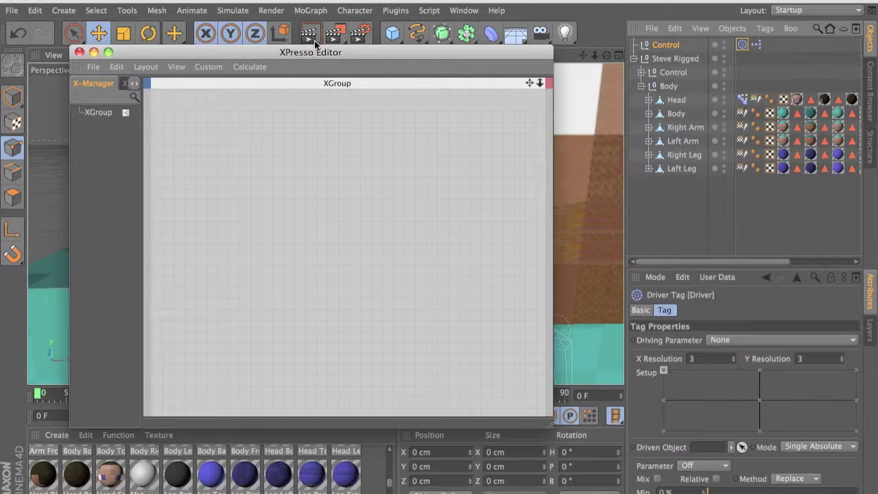
pyautogui.click(79, 52)
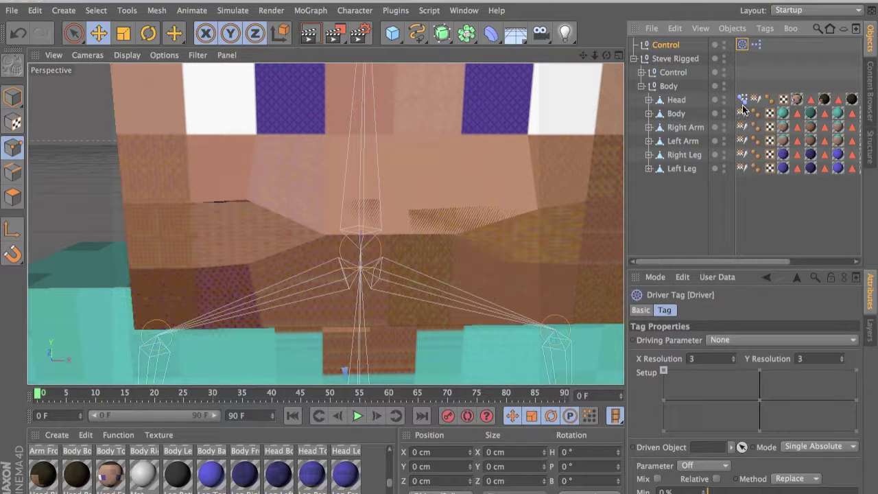
# Step: Link the Head's Pose Morph tag as the Driver tag's driven object and set the driving parameter to Face
pyautogui.moveTo(742, 101); pyautogui.dragTo(704, 450)
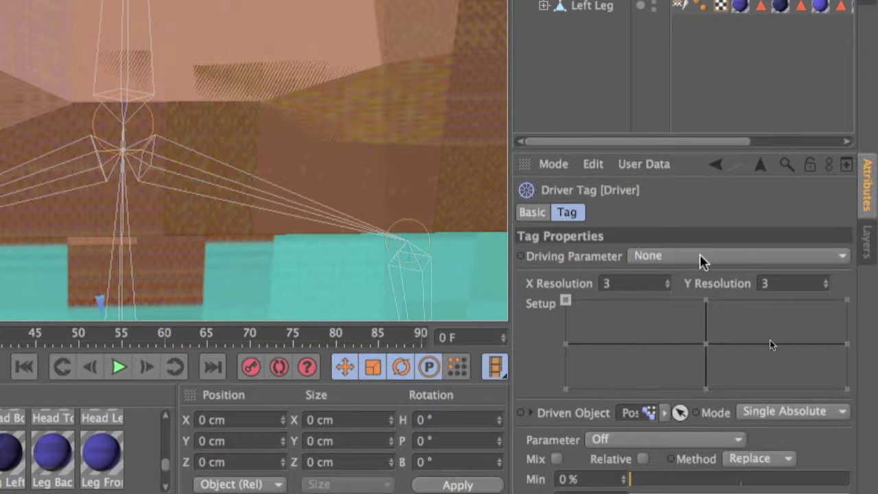
pyautogui.click(781, 283)
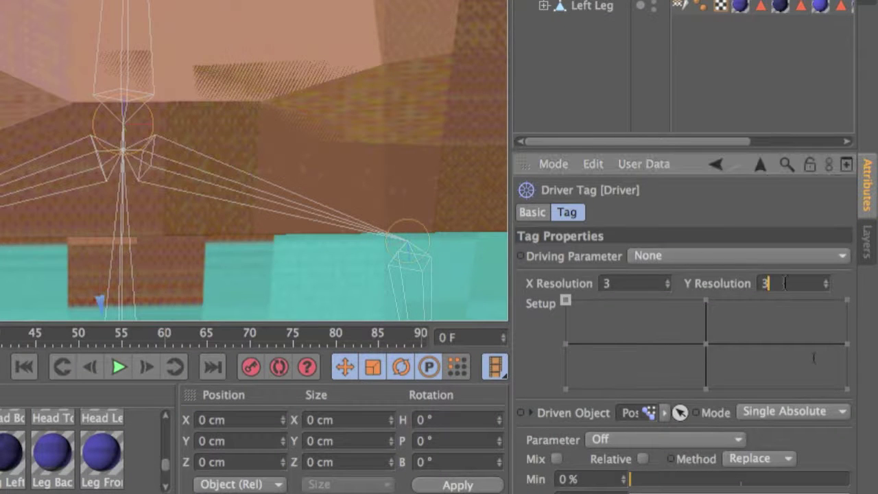
pyautogui.click(656, 255)
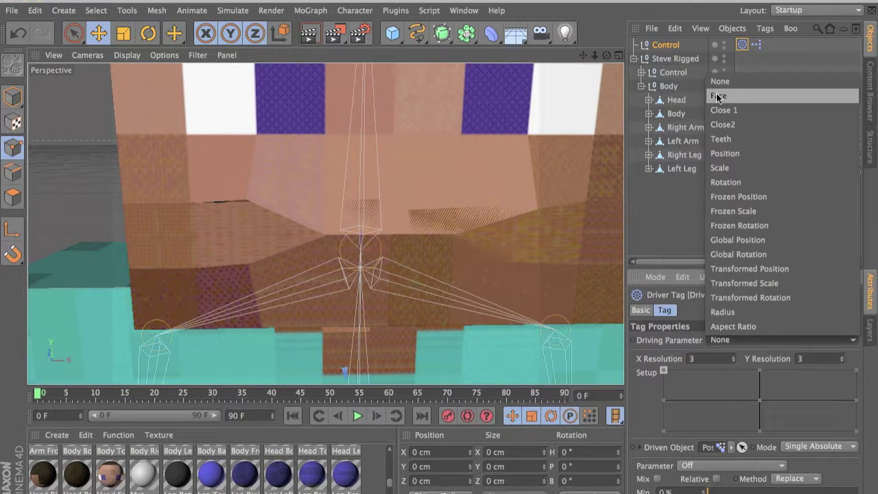
pyautogui.click(718, 97)
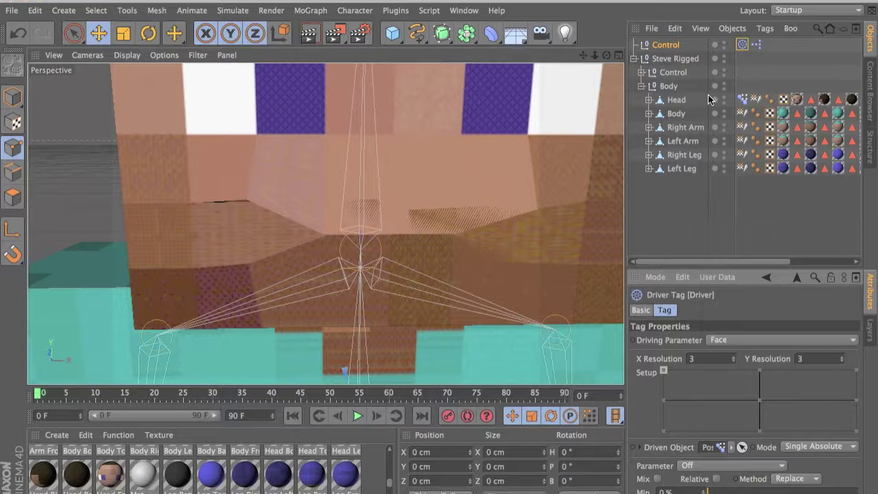
# Step: Try out the Face field on the Control null, and reselect Face as the Driver tag's driving parameter
pyautogui.click(662, 59)
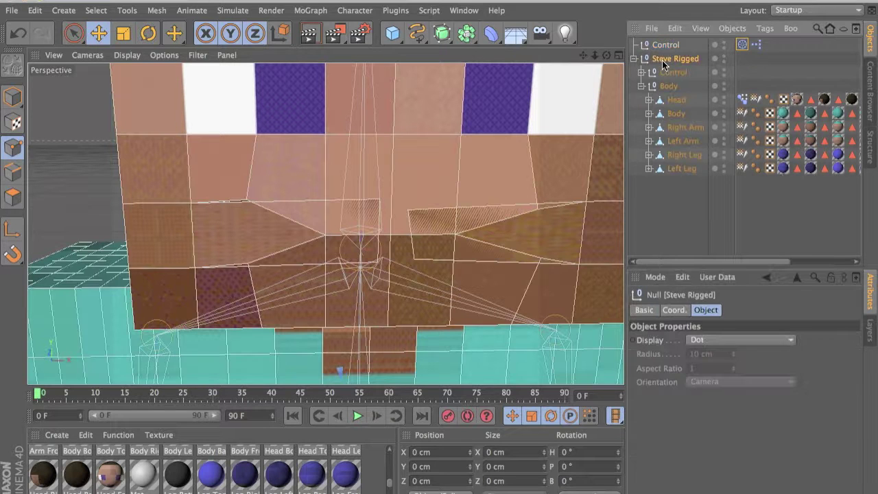
pyautogui.click(665, 42)
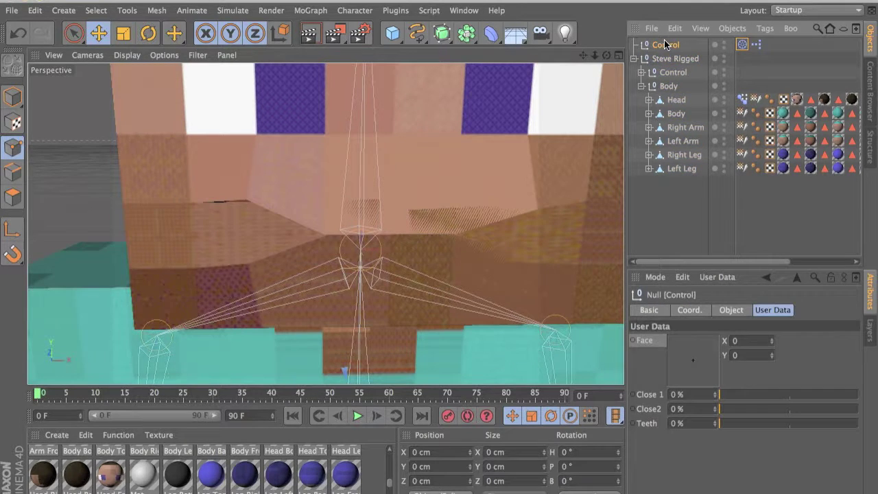
pyautogui.moveTo(689, 363); pyautogui.dragTo(711, 358)
pyautogui.click(742, 45)
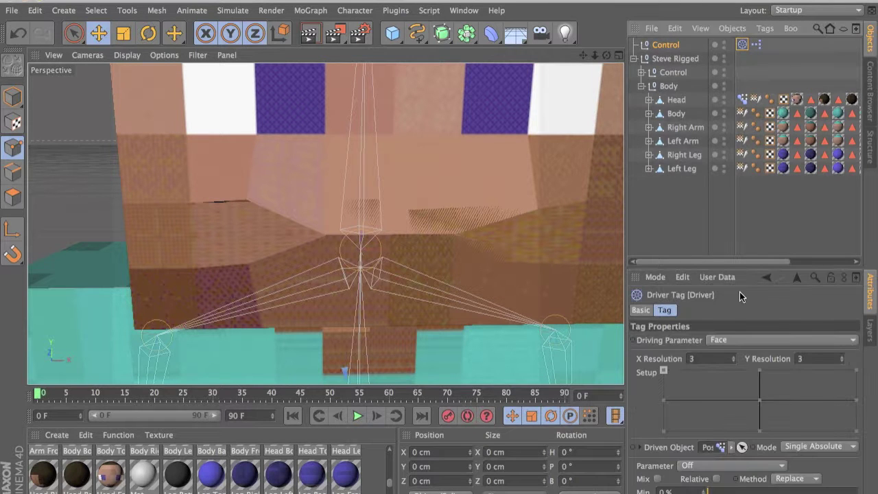
pyautogui.click(748, 339)
pyautogui.click(750, 95)
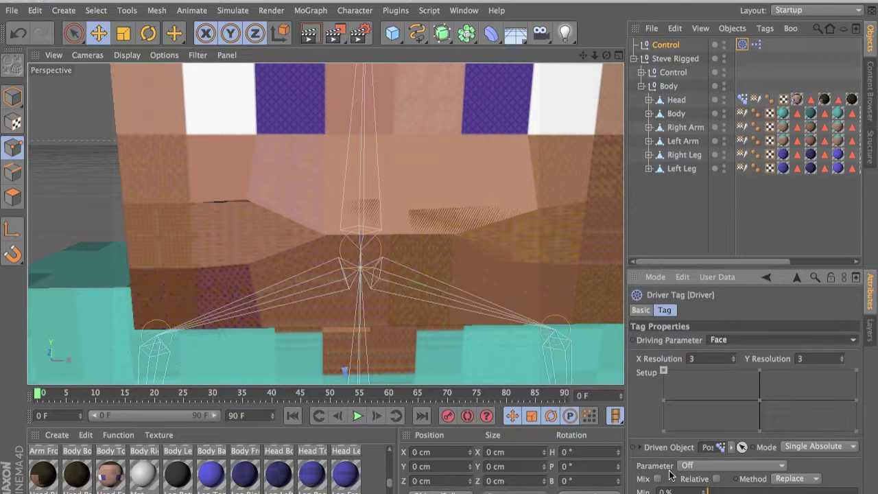
# Step: Assign the Up Left pose to the driver grid's upper-left point and Up Right to its upper-right point
pyautogui.click(729, 466)
pyautogui.click(717, 465)
pyautogui.click(717, 466)
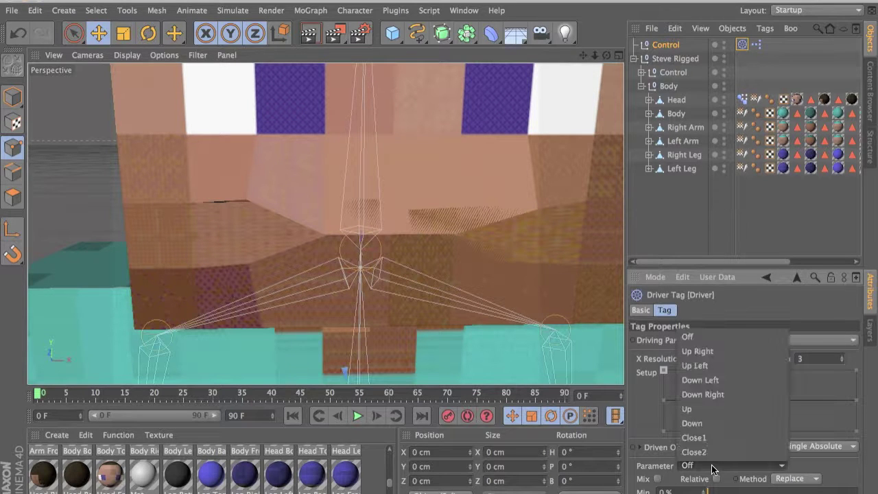
pyautogui.click(730, 365)
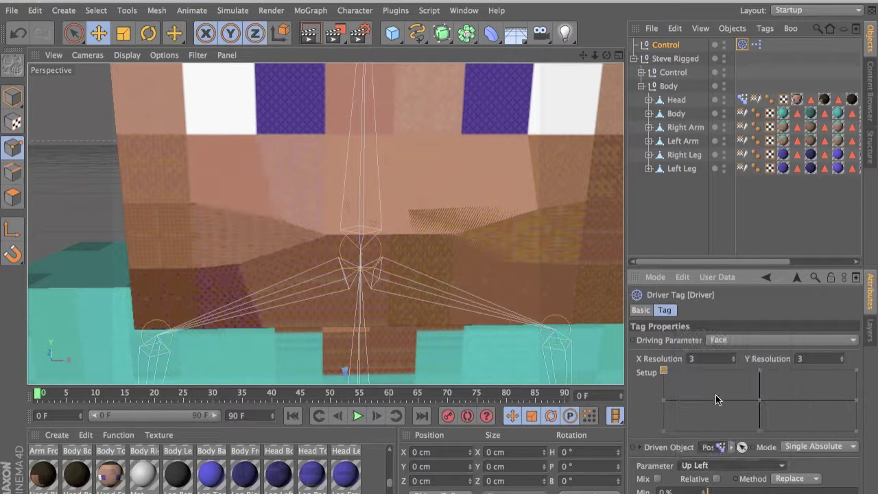
pyautogui.click(731, 465)
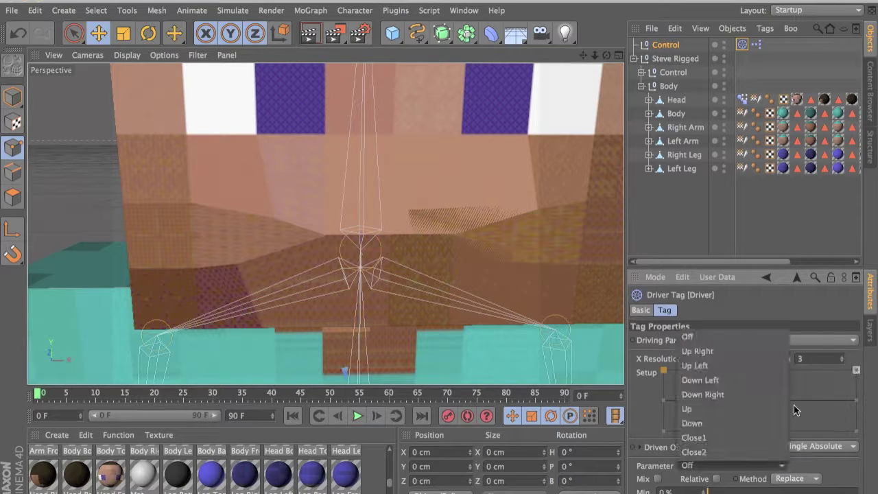
pyautogui.click(700, 352)
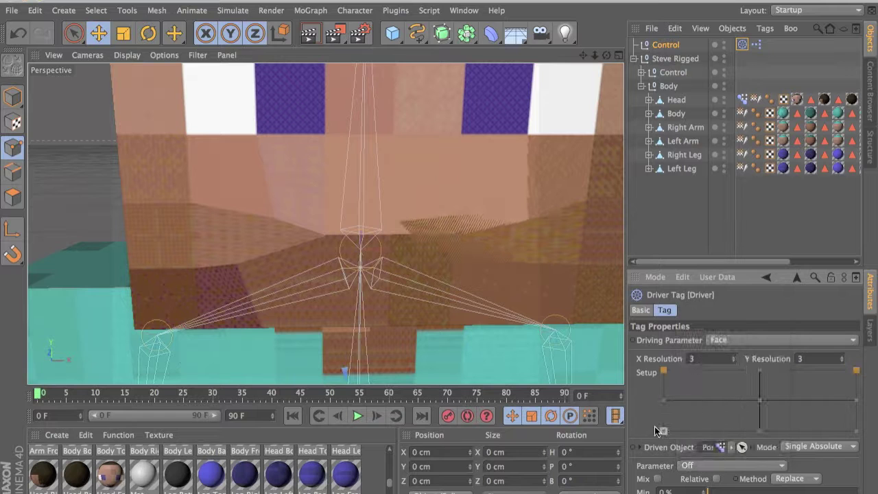
# Step: Assign the Down Left pose to the driver grid's lower-left point and Down Right to its lower-right point
pyautogui.click(731, 465)
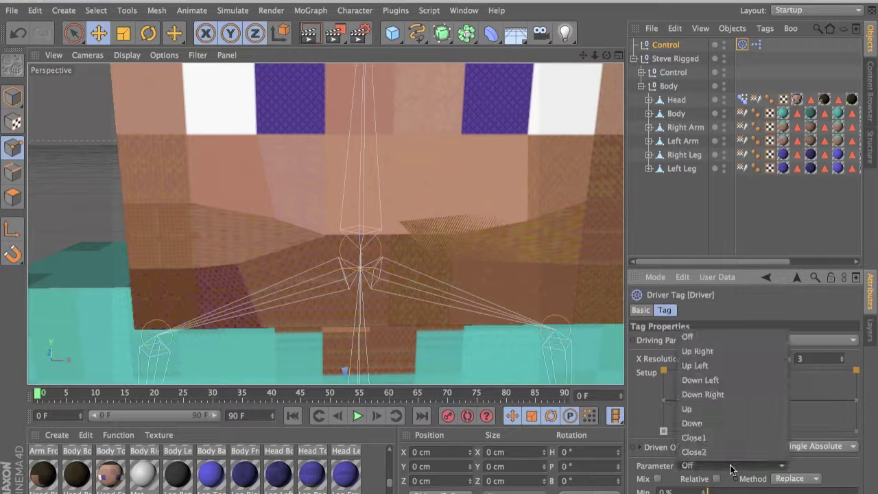
pyautogui.click(726, 379)
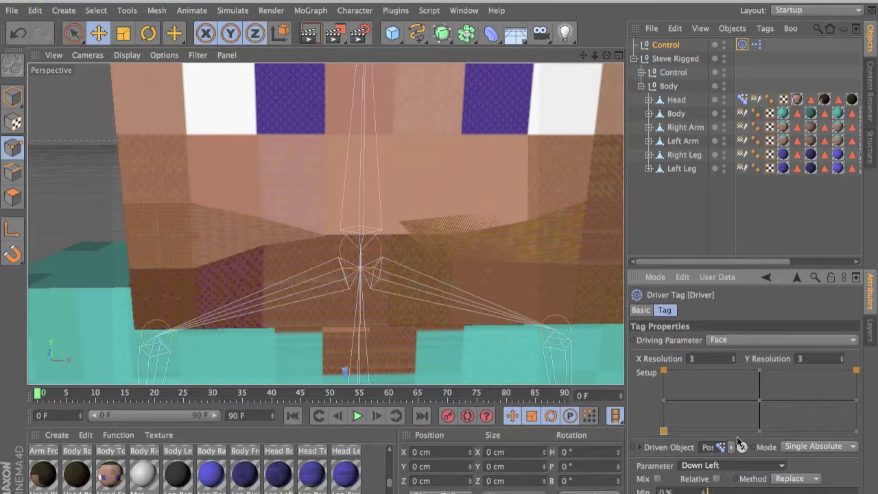
pyautogui.click(764, 465)
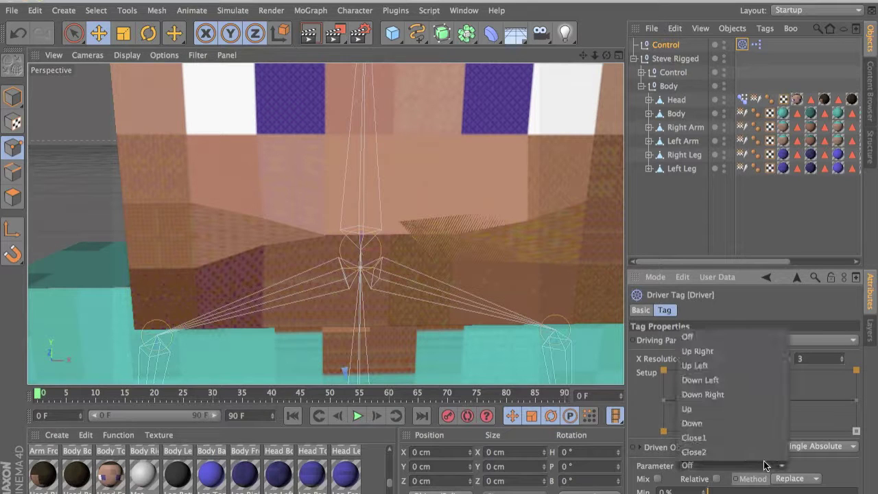
pyautogui.click(711, 394)
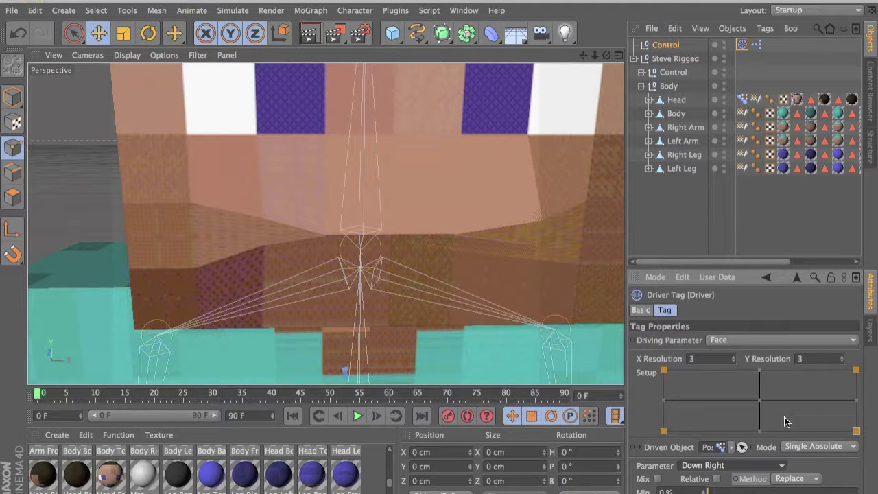
# Step: Assign the Down pose to the driver grid's bottom-centre point and Up to its top-centre point
pyautogui.click(763, 423)
pyautogui.click(717, 465)
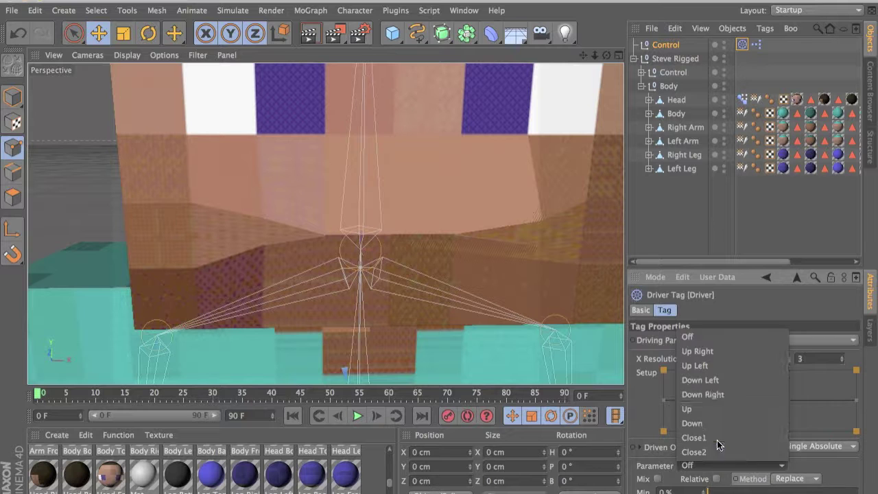
pyautogui.click(715, 417)
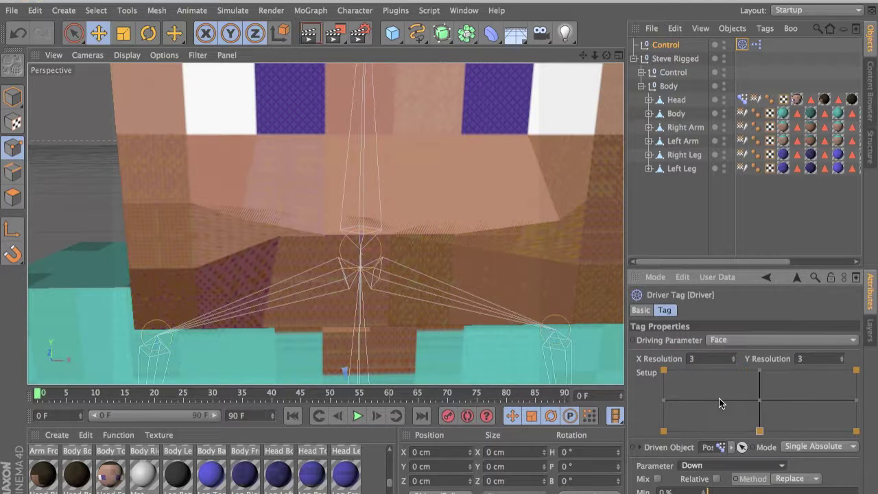
pyautogui.click(739, 464)
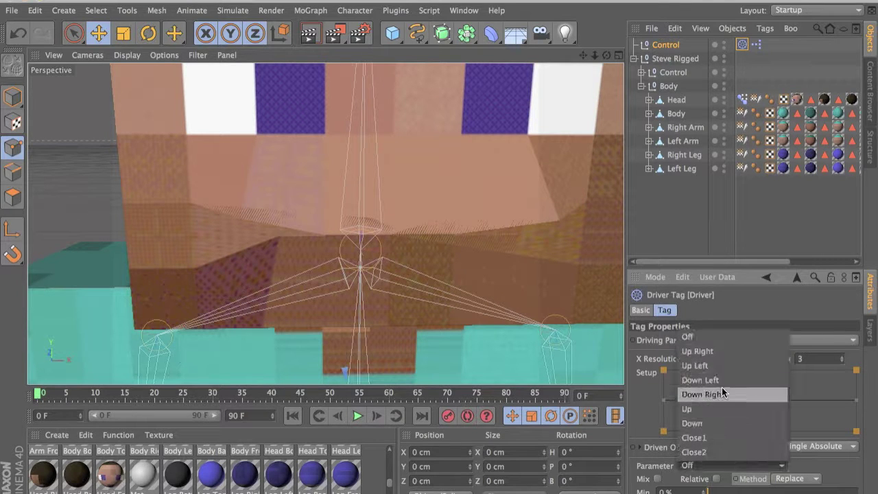
pyautogui.click(724, 409)
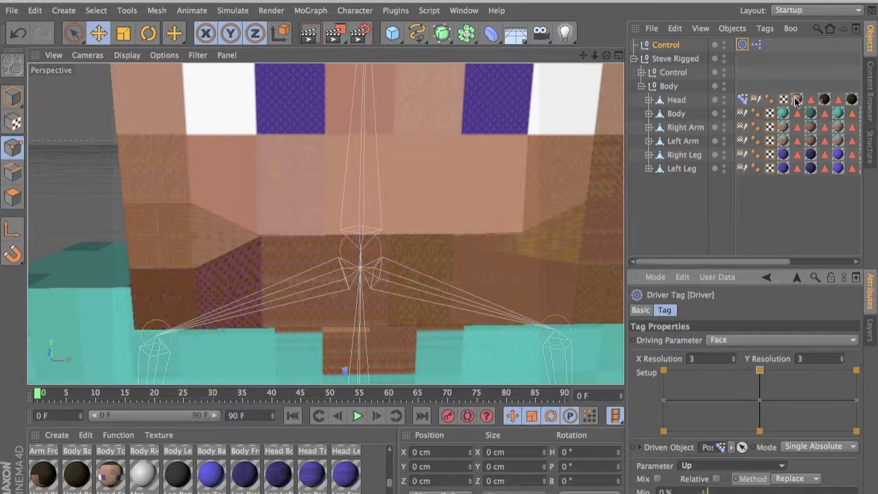
# Step: Test the mouth poses by moving the Control null's Face point to about X 0.12, Y -0.12
pyautogui.scroll(-5, 446, 306)
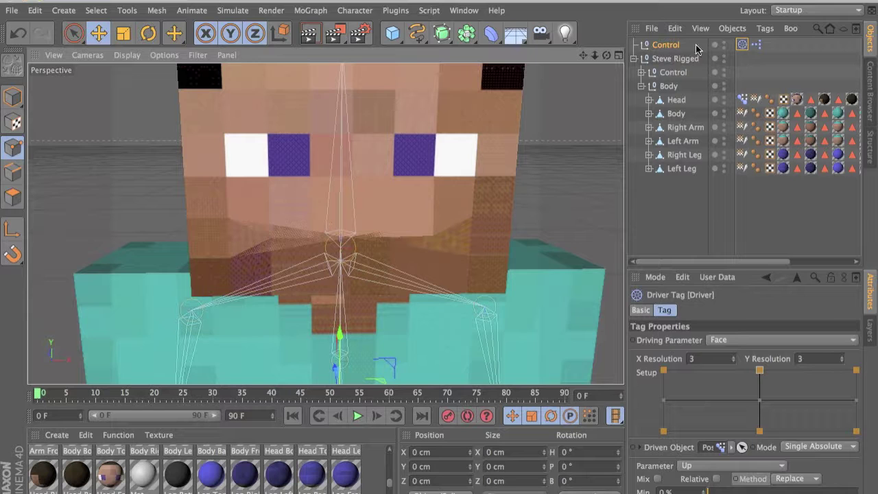
pyautogui.click(669, 57)
pyautogui.click(669, 46)
pyautogui.moveTo(718, 387); pyautogui.dragTo(696, 362)
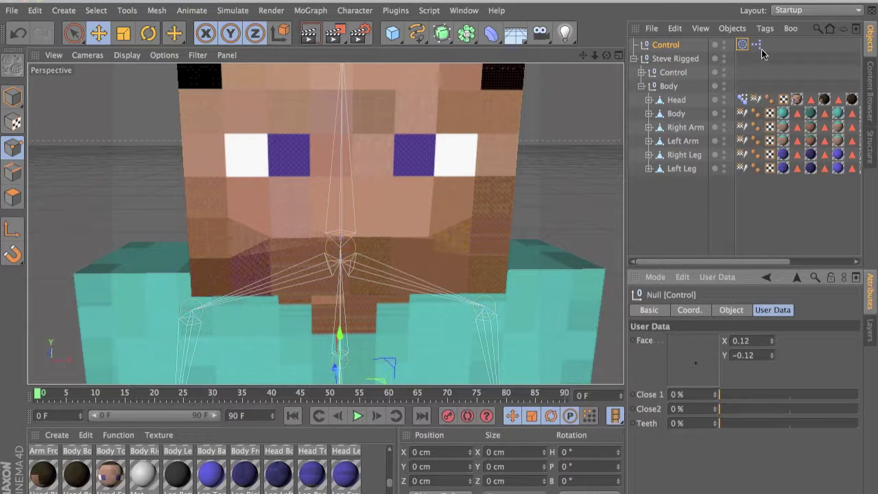
# Step: Set the Close1 and Close2 strengths to 0% in the Head's Pose Morph tag
pyautogui.click(743, 99)
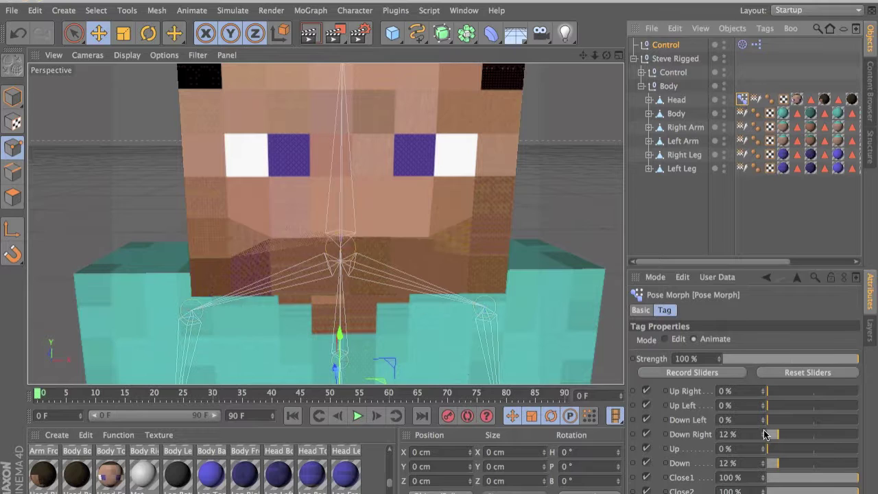
pyautogui.click(767, 477)
pyautogui.moveTo(800, 490); pyautogui.dragTo(688, 485)
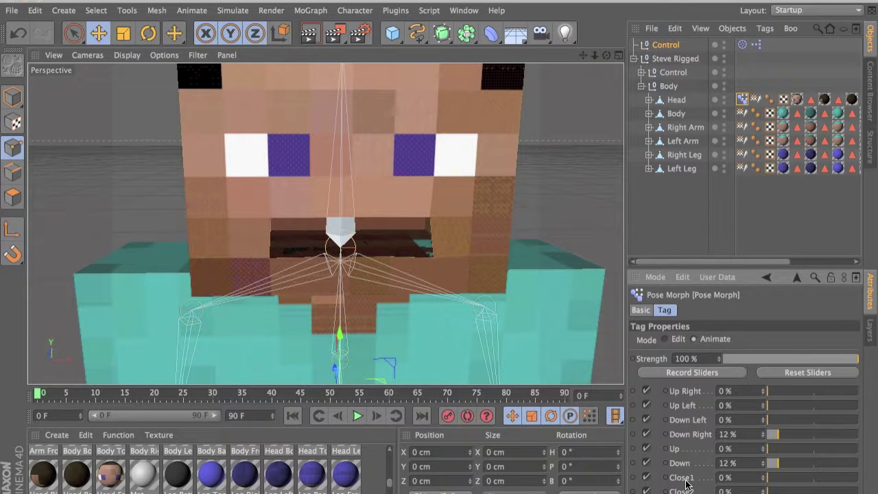
# Step: Reset the Control null's Face point to X 0, Y 0
pyautogui.click(679, 101)
pyautogui.click(665, 45)
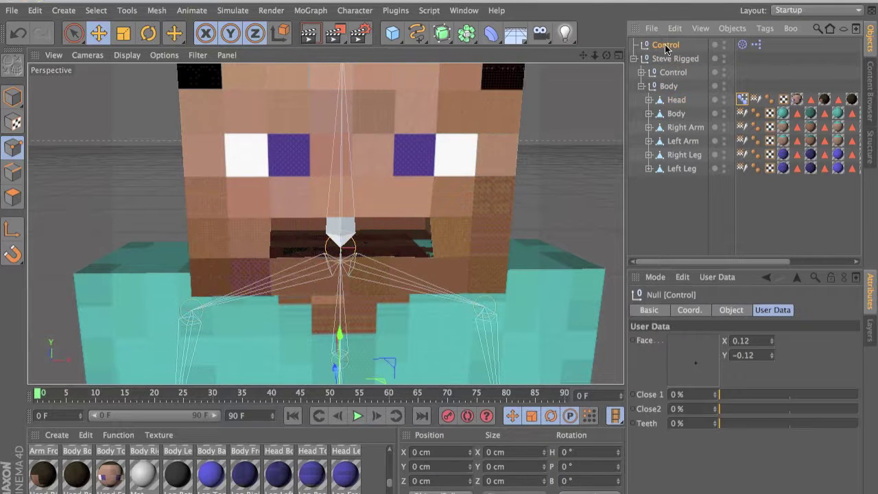
pyautogui.moveTo(696, 363)
pyautogui.mouseDown()
pyautogui.moveTo(623, 357)
pyautogui.moveTo(645, 386)
pyautogui.moveTo(703, 401)
pyautogui.moveTo(683, 321)
pyautogui.moveTo(675, 348)
pyautogui.moveTo(707, 349)
pyautogui.moveTo(696, 368)
pyautogui.mouseUp()
pyautogui.doubleClick(741, 341)
pyautogui.write('0')
pyautogui.doubleClick(731, 355)
pyautogui.write('0')
pyautogui.press('Return')
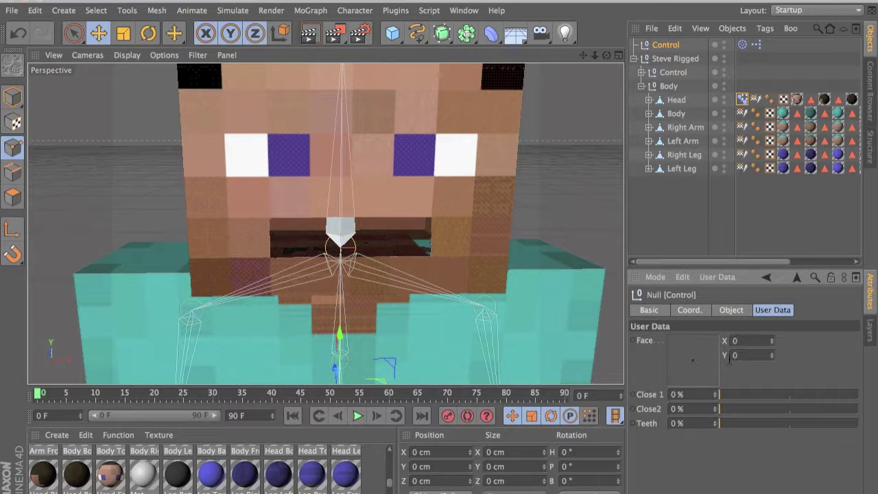
# Step: Open the Control null's XPresso graph and add nodes for the Head's Pose Morph tag and the Control null
pyautogui.click(758, 45)
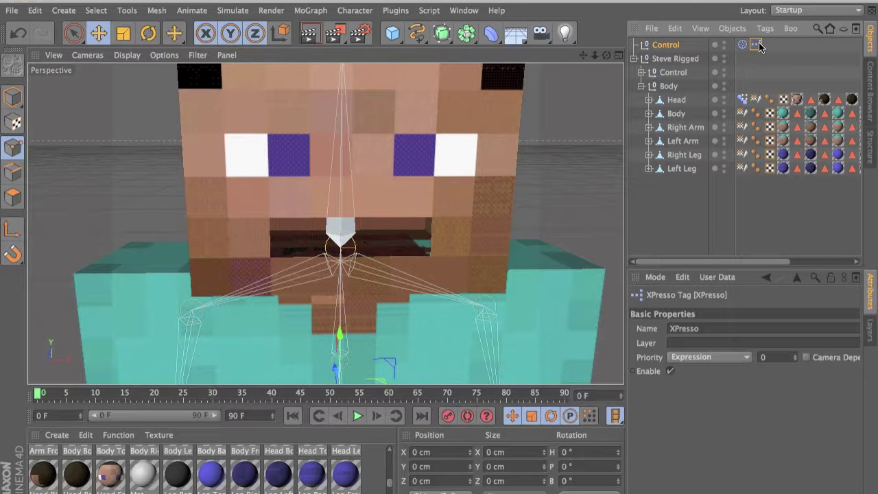
pyautogui.doubleClick(757, 45)
pyautogui.moveTo(743, 98); pyautogui.dragTo(417, 221)
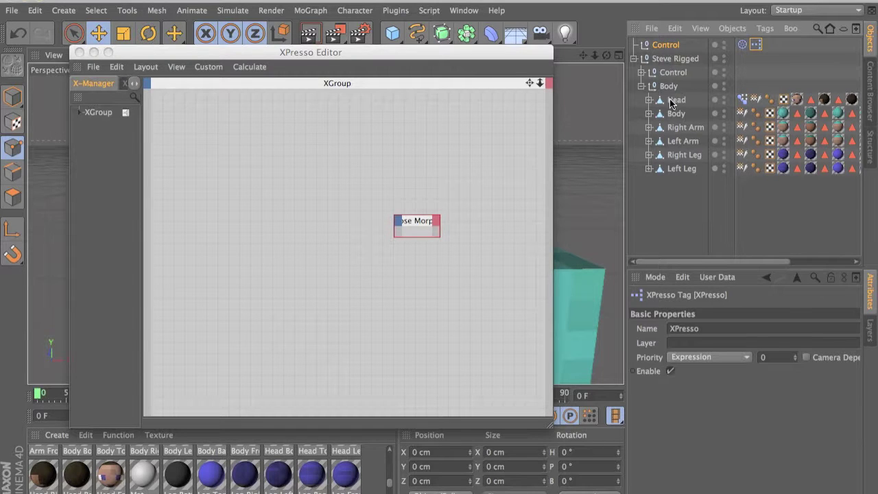
pyautogui.moveTo(664, 61); pyautogui.dragTo(306, 211)
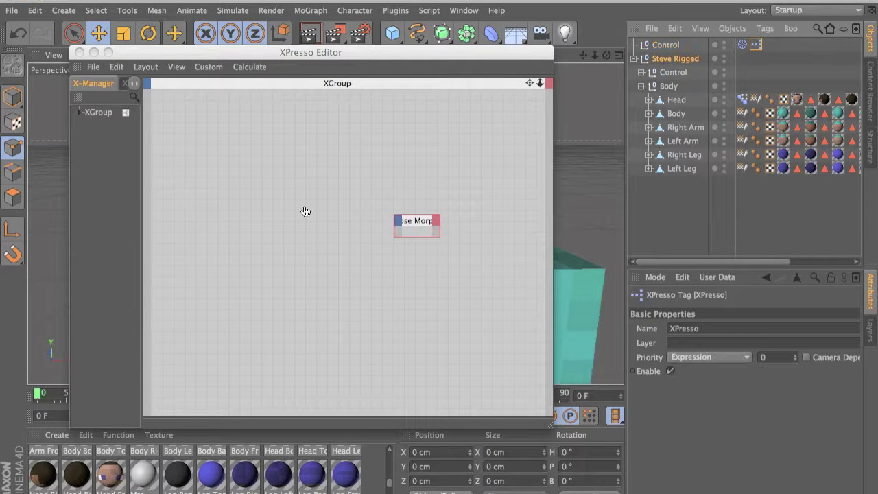
pyautogui.press('Delete')
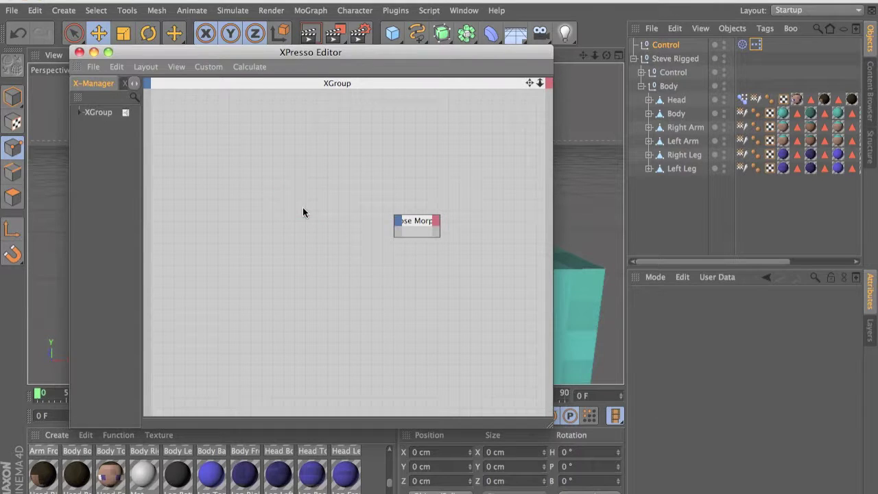
pyautogui.click(667, 41)
pyautogui.moveTo(666, 41); pyautogui.dragTo(284, 229)
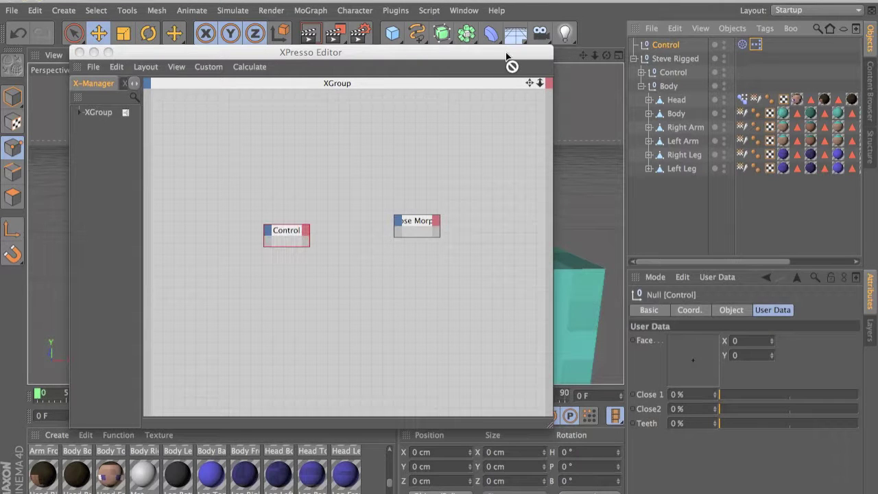
# Step: Enlarge the Control and Pose Morph nodes upward to make room for ports
pyautogui.click(284, 226)
pyautogui.moveTo(285, 225); pyautogui.dragTo(286, 94)
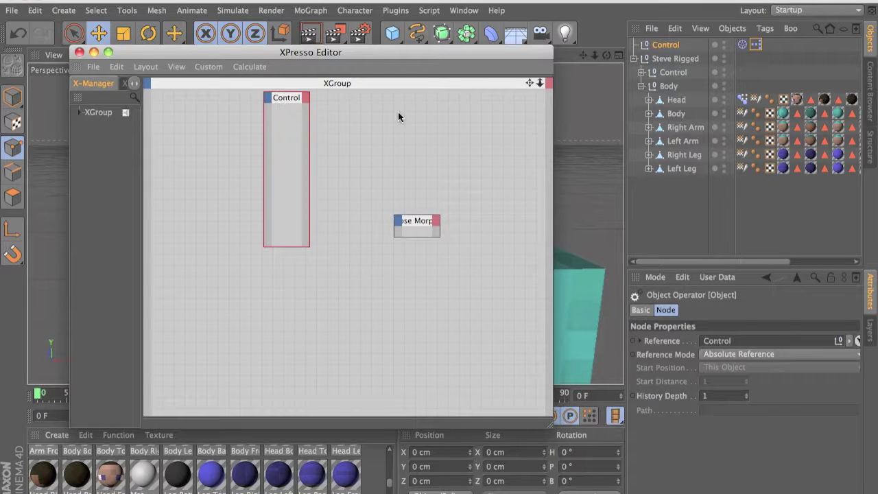
pyautogui.moveTo(406, 216); pyautogui.dragTo(406, 168)
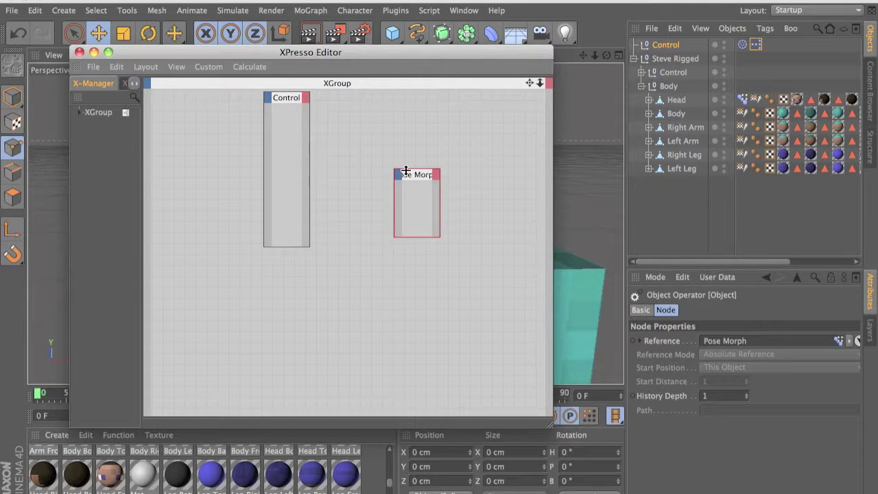
# Step: Add Close2 Strength and Close1 Strength input ports to the Pose Morph node
pyautogui.click(398, 174)
pyautogui.moveTo(428, 241)
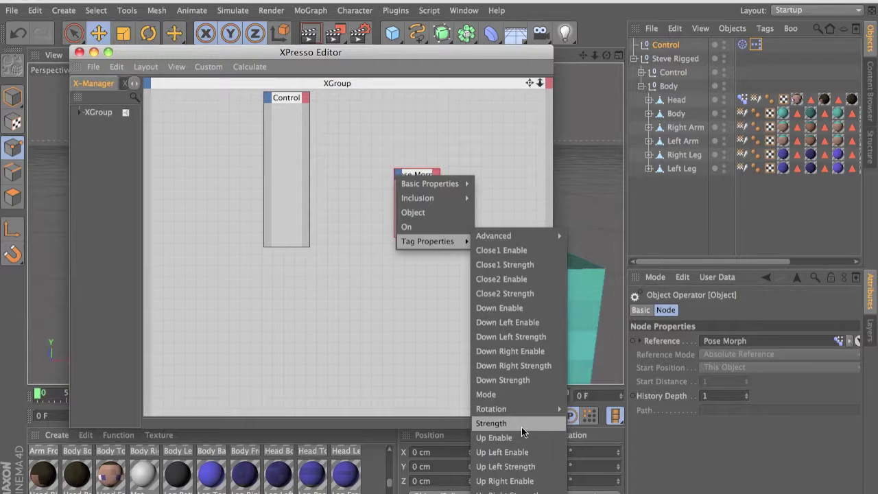
pyautogui.click(526, 291)
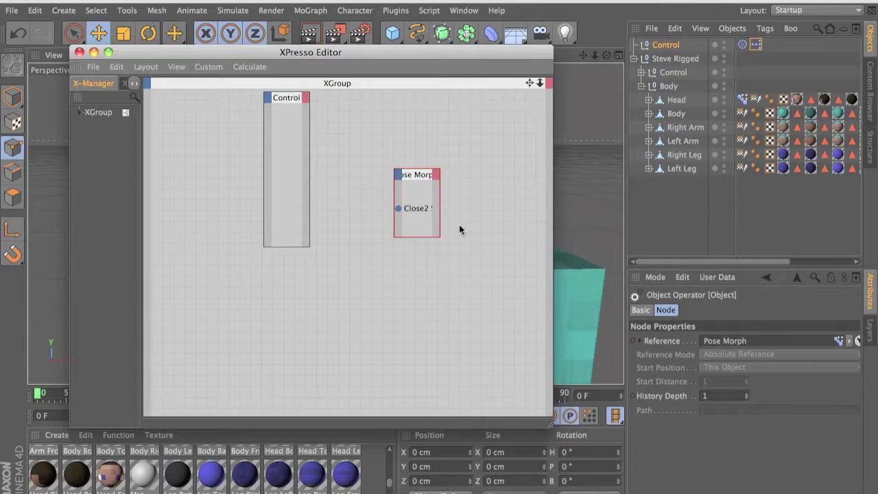
pyautogui.click(397, 173)
pyautogui.click(494, 262)
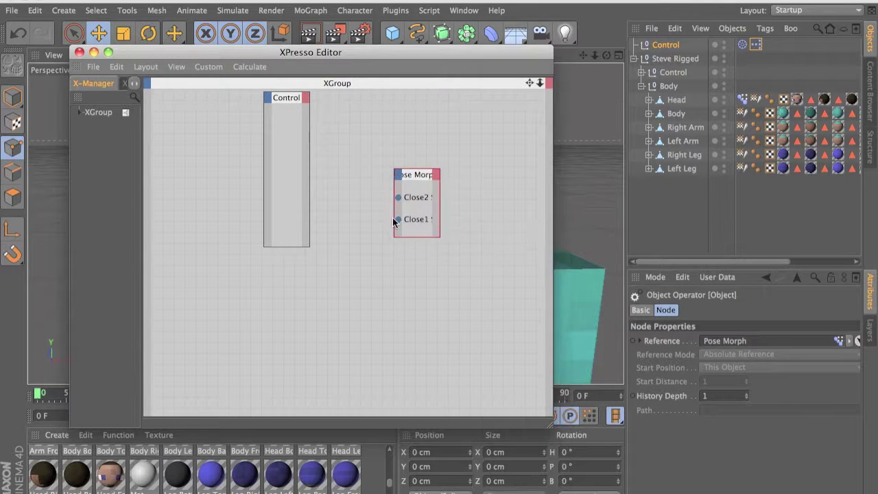
# Step: Add Close 1 and Close2 user data output ports to the Control node
pyautogui.click(306, 99)
pyautogui.moveTo(343, 305)
pyautogui.click(413, 305)
pyautogui.click(306, 98)
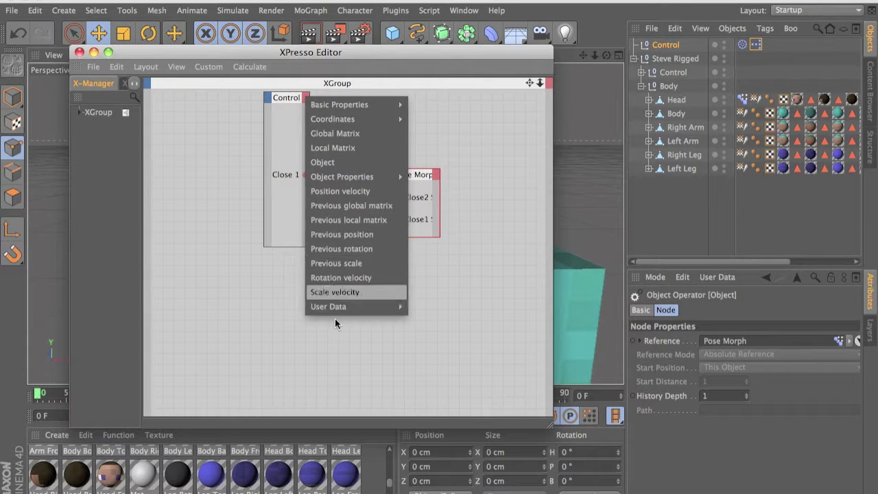
pyautogui.moveTo(378, 309)
pyautogui.click(421, 320)
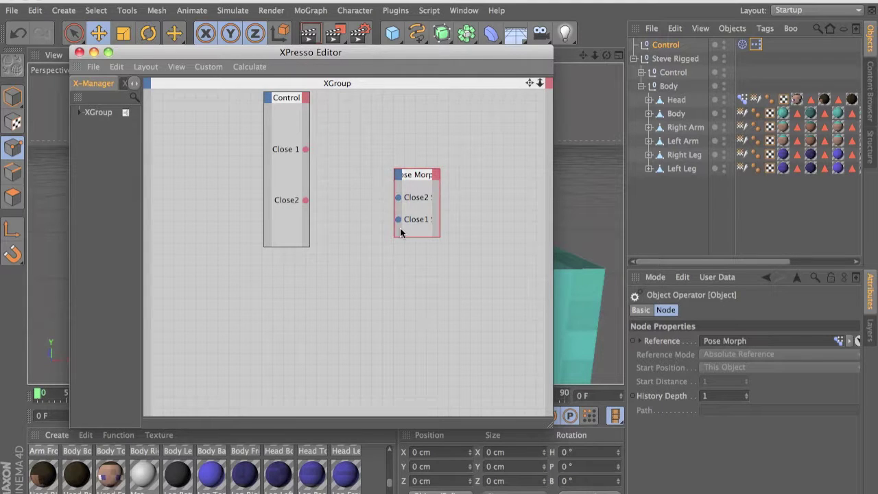
# Step: Connect Control's Close 1 and Close2 outputs to the matching Pose Morph strength inputs, and close the XPresso Editor
pyautogui.moveTo(399, 219); pyautogui.dragTo(306, 151)
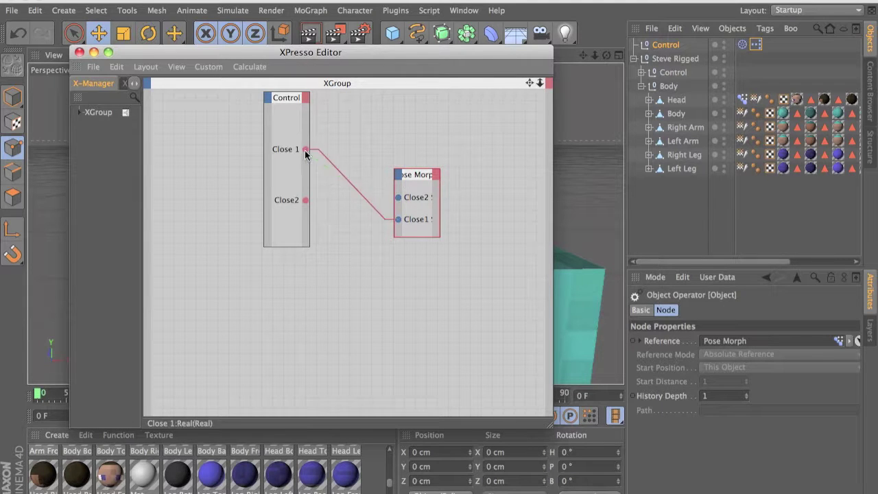
pyautogui.moveTo(399, 198); pyautogui.dragTo(305, 200)
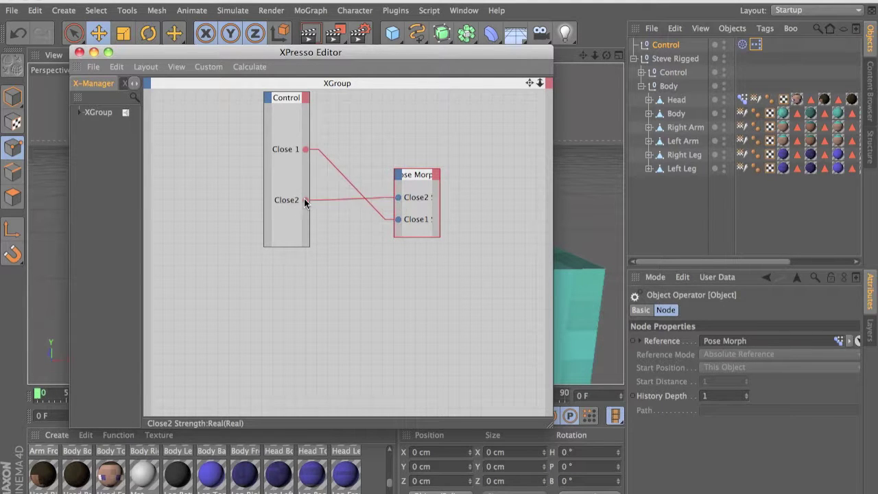
pyautogui.moveTo(412, 175); pyautogui.dragTo(363, 112)
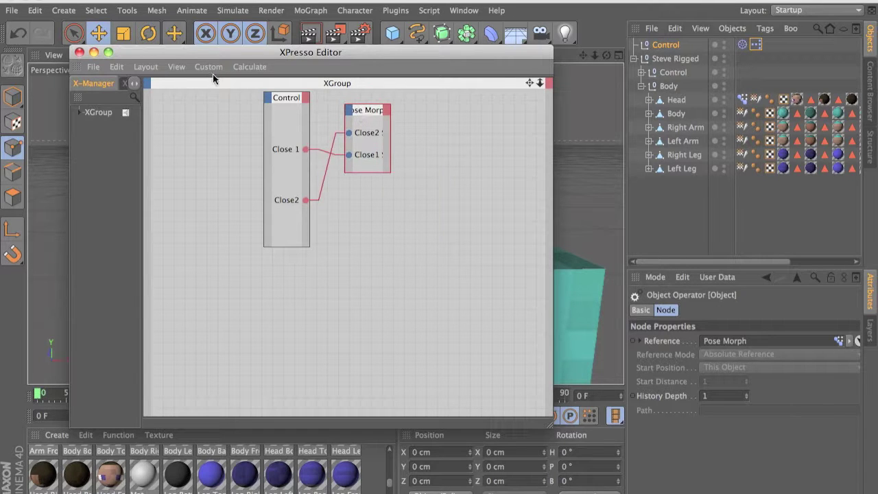
pyautogui.click(79, 52)
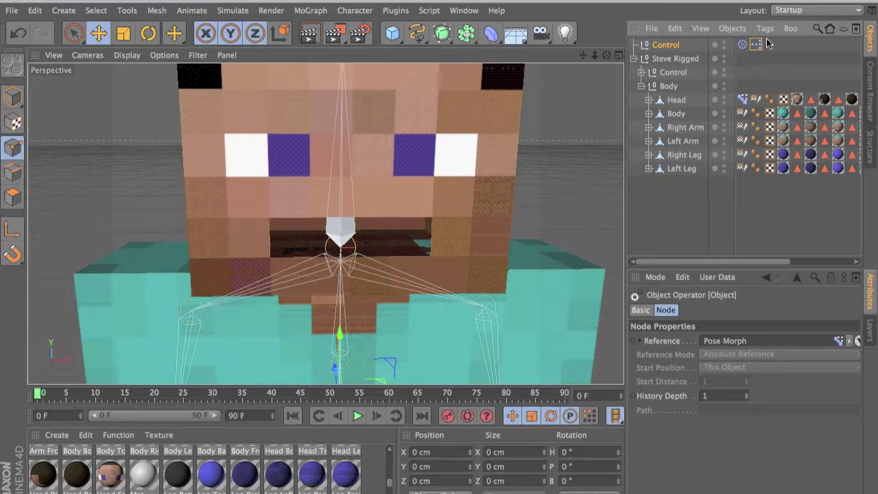
# Step: Test the Control null's Close2 slider and return it to 0%
pyautogui.click(743, 44)
pyautogui.click(694, 46)
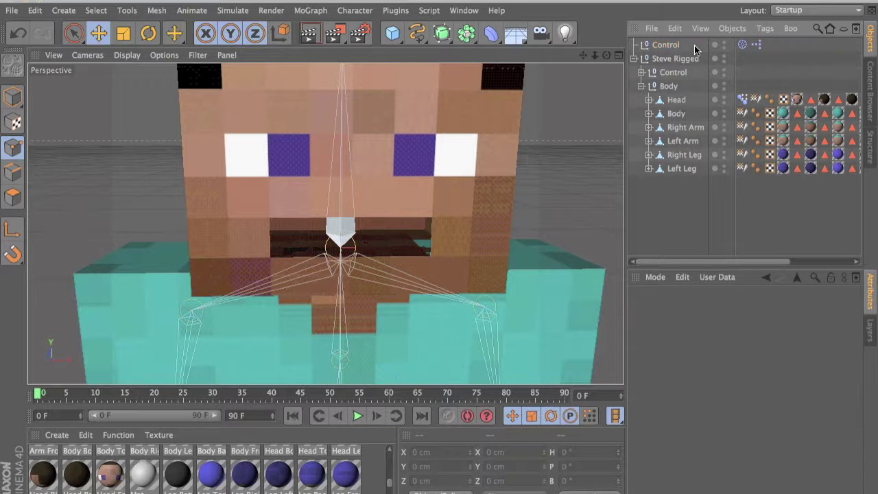
pyautogui.click(671, 46)
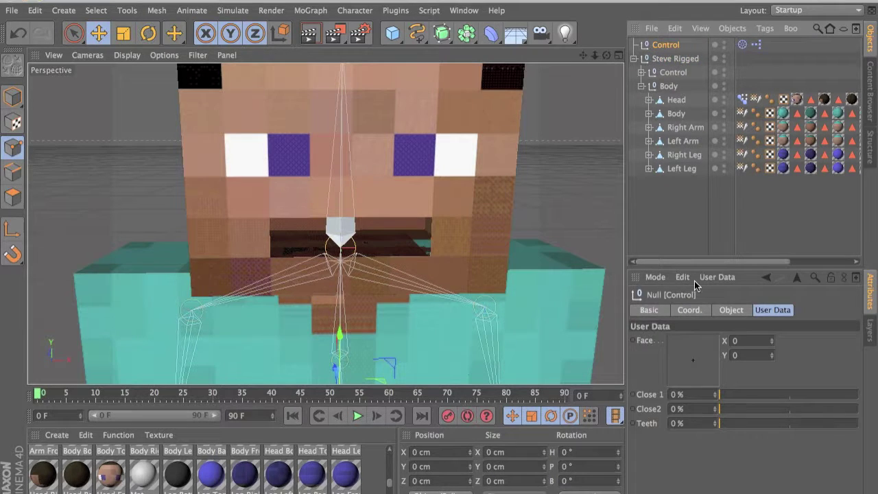
pyautogui.moveTo(719, 409); pyautogui.dragTo(648, 405)
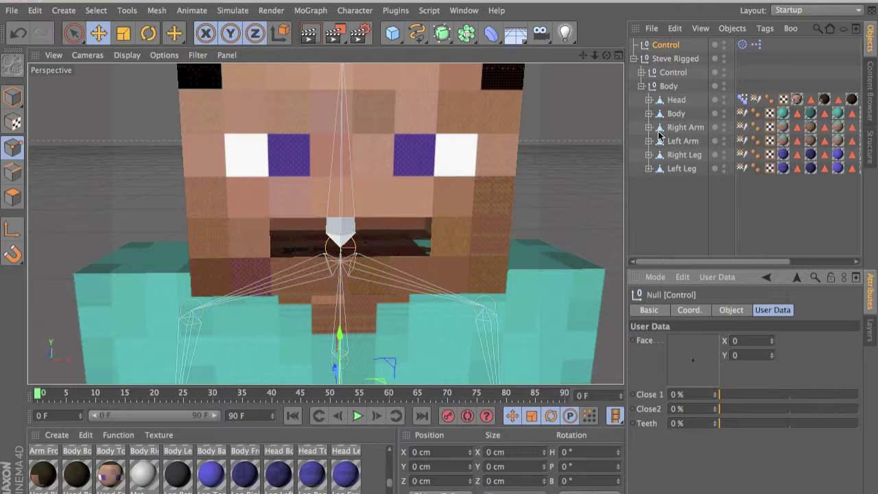
# Step: Add a Plane primitive to the scene
pyautogui.scroll(-10, 426, 302)
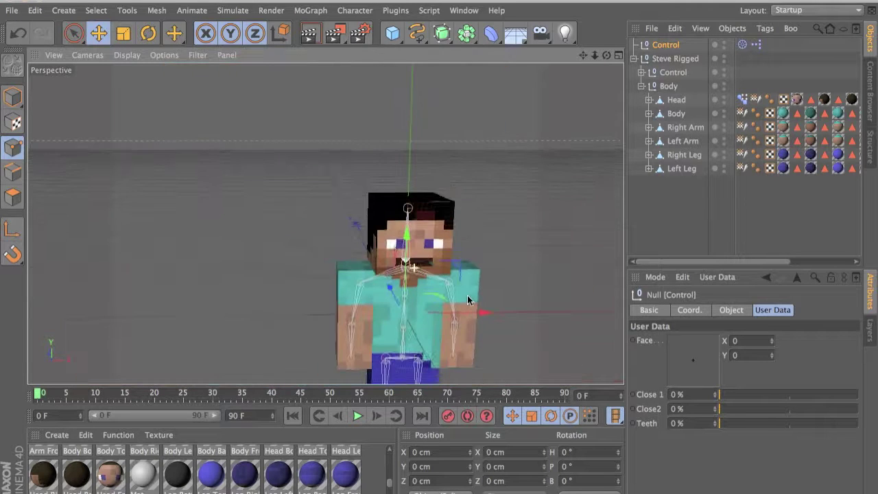
pyautogui.keyDown('alt'); pyautogui.moveTo(465, 238); pyautogui.dragTo(404, 211, button='middle'); pyautogui.keyUp('alt')
pyautogui.moveTo(400, 35); pyautogui.dragTo(518, 75)
pyautogui.click(519, 77)
pyautogui.keyDown('alt'); pyautogui.moveTo(474, 179); pyautogui.dragTo(511, 172); pyautogui.keyUp('alt')
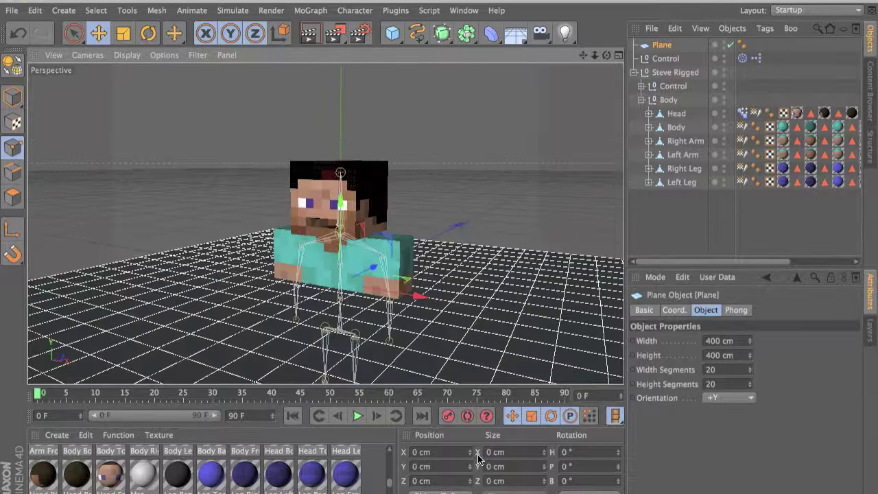
# Step: Size the plane to 49 cm wide and 12.5 cm high, with one width segment and two height segments
pyautogui.doubleClick(731, 341)
pyautogui.write('1')
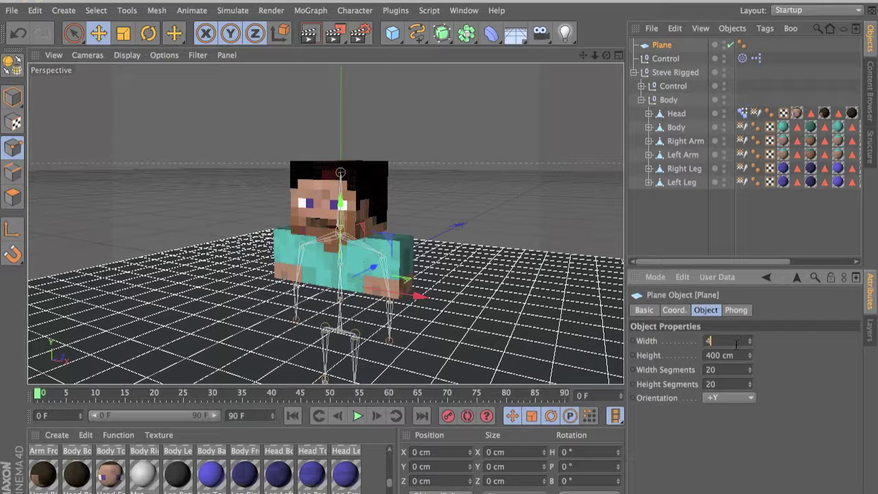
pyautogui.write('9')
pyautogui.press('Tab')
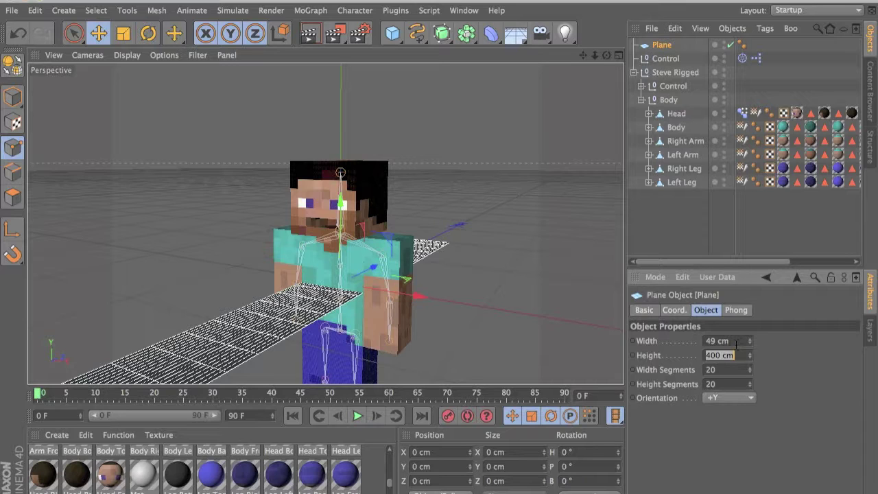
pyautogui.write('12.5')
pyautogui.press('Return')
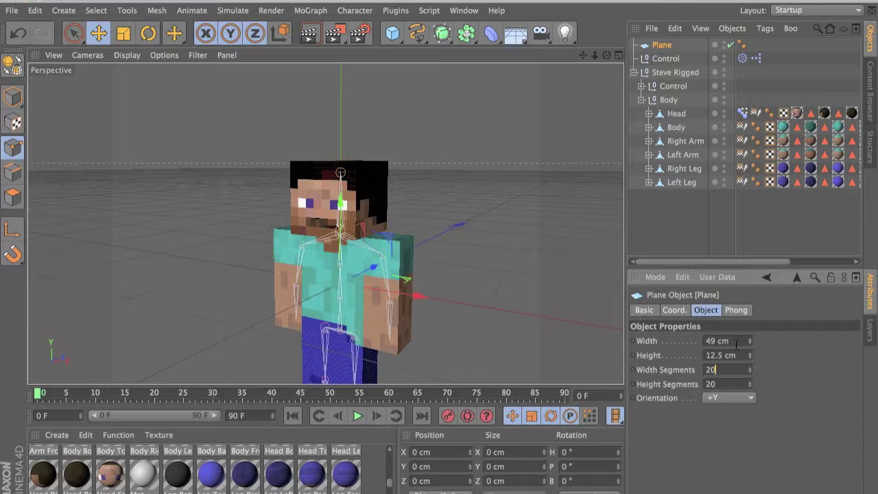
pyautogui.write('1')
pyautogui.press('Tab')
pyautogui.write('1')
# Step: Set the plane's pitch rotation to 90° and move it in front of Steve to about Y 46 cm, Z -105 cm
pyautogui.click(674, 310)
pyautogui.write('90')
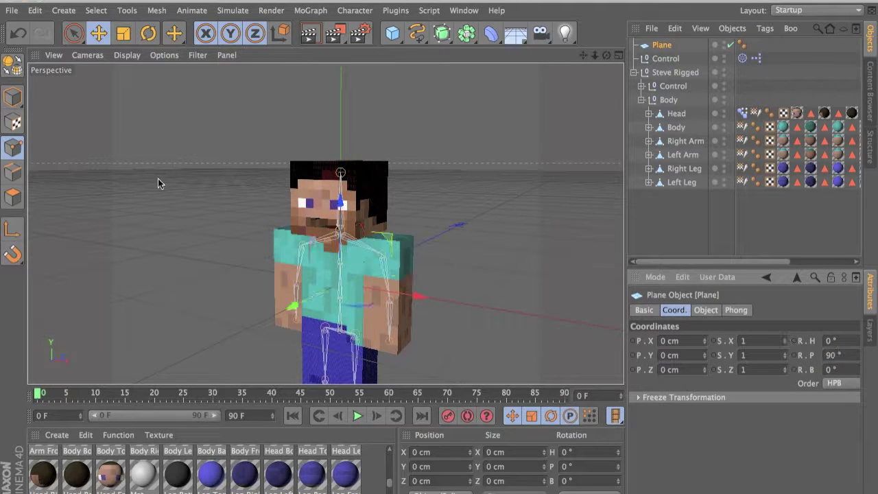
pyautogui.moveTo(334, 231); pyautogui.dragTo(334, 168)
pyautogui.moveTo(298, 230); pyautogui.dragTo(188, 277)
pyautogui.press('super+z')
pyautogui.moveTo(302, 229); pyautogui.dragTo(175, 291)
pyautogui.keyDown('alt'); pyautogui.moveTo(201, 224); pyautogui.dragTo(287, 219, button='middle'); pyautogui.keyUp('alt')
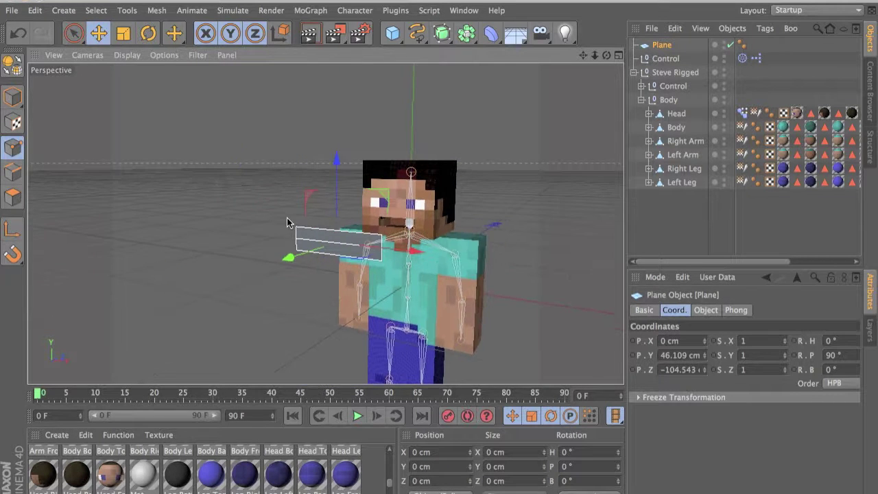
# Step: Convert the plane to an editable polygon object and switch to polygon editing
pyautogui.keyDown('alt'); pyautogui.moveTo(288, 219); pyautogui.dragTo(372, 295, button='right'); pyautogui.keyUp('alt')
pyautogui.keyDown('alt'); pyautogui.moveTo(232, 265); pyautogui.dragTo(233, 247); pyautogui.keyUp('alt')
pyautogui.click(9, 205)
pyautogui.click(11, 98)
# Step: Extrude the plane's upper polygon with an offset of 1 cm
pyautogui.click(278, 264)
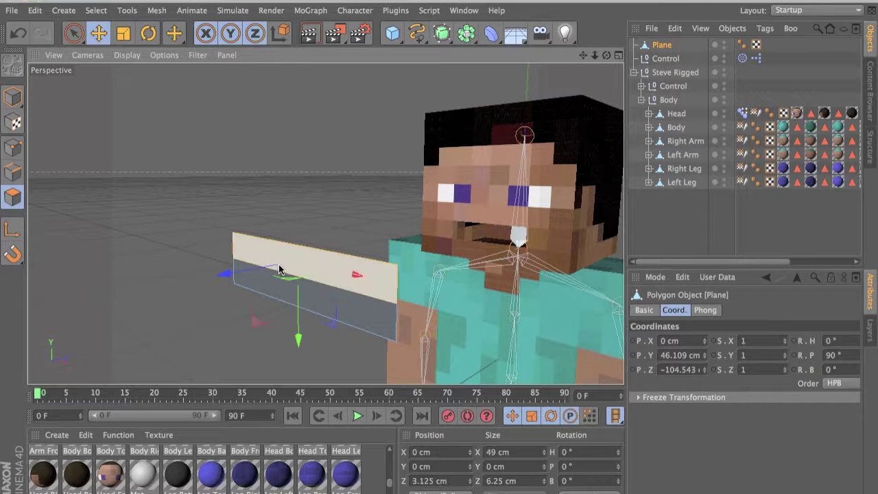
pyautogui.rightClick(342, 269)
pyautogui.click(449, 285)
pyautogui.rightClick(447, 286)
pyautogui.click(365, 247)
pyautogui.rightClick(348, 227)
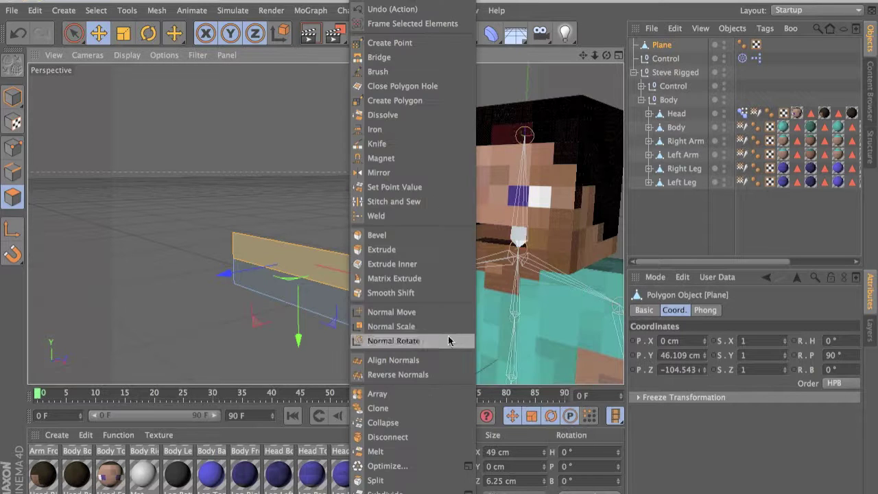
pyautogui.click(405, 249)
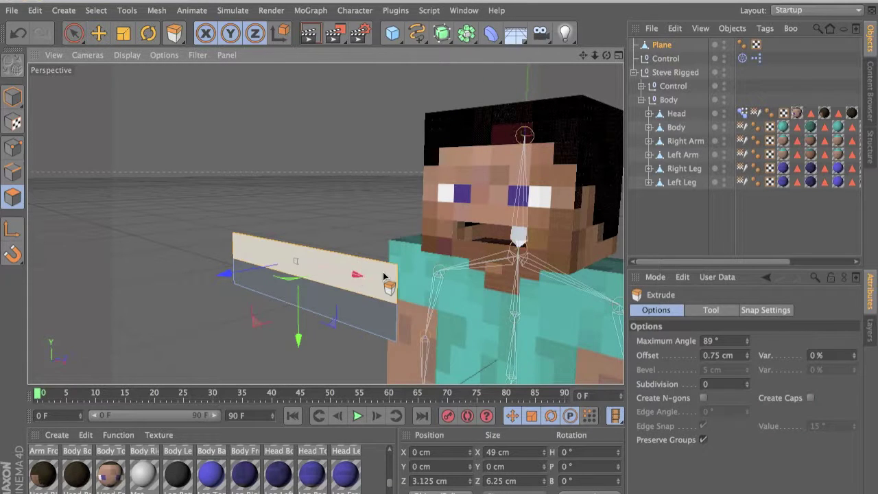
pyautogui.moveTo(426, 261); pyautogui.dragTo(438, 254)
pyautogui.press('super+z')
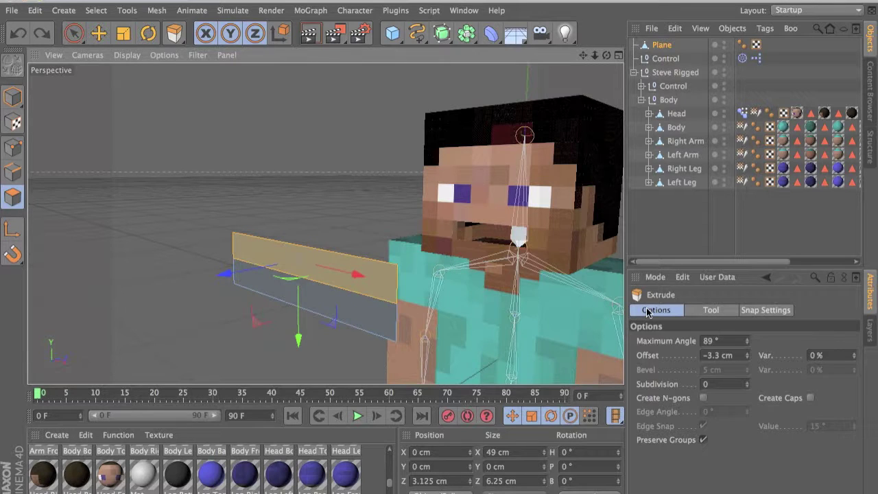
pyautogui.click(647, 312)
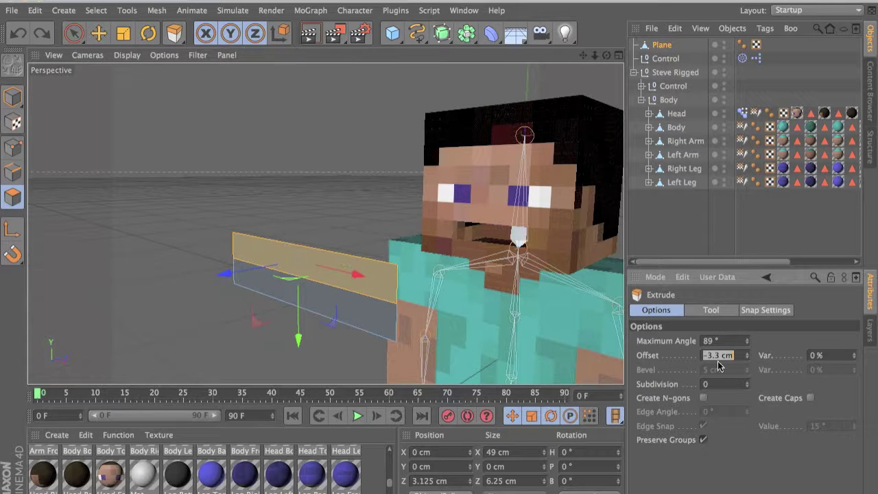
pyautogui.write('1')
pyautogui.press('Return')
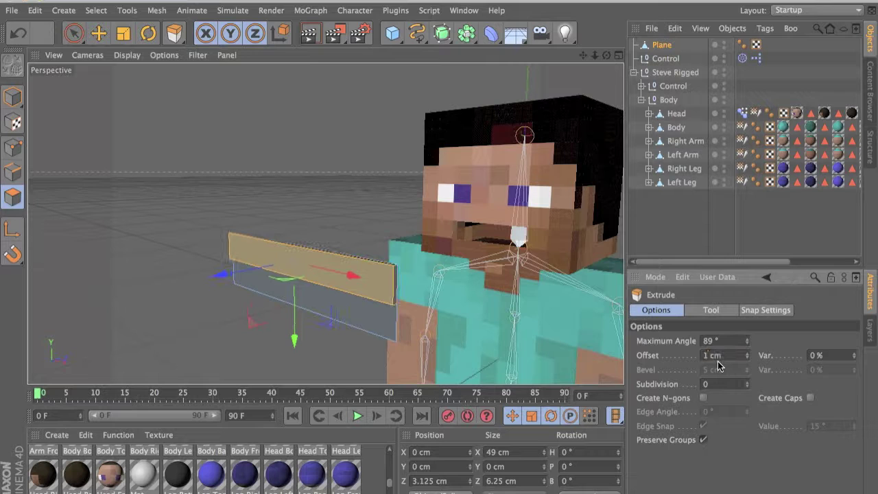
# Step: Extrude the plane's lower polygon with the same 1 cm offset
pyautogui.click(353, 319)
pyautogui.click(686, 350)
pyautogui.press('Tab')
pyautogui.press('Return')
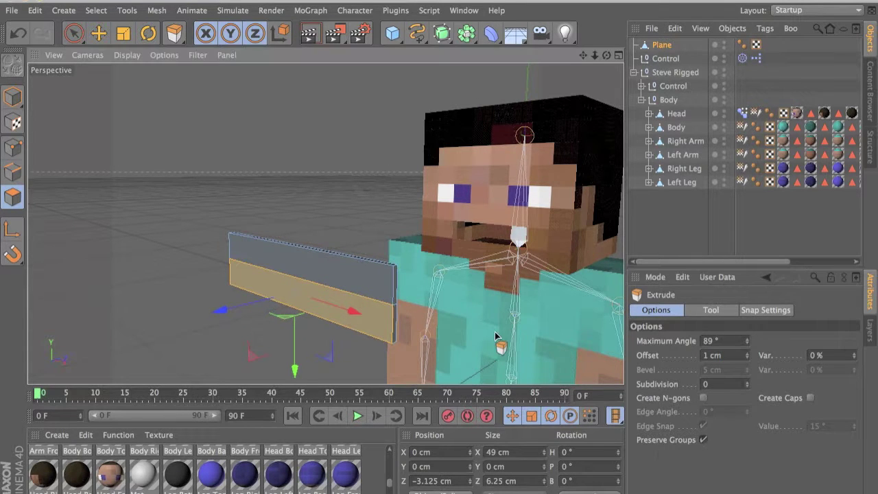
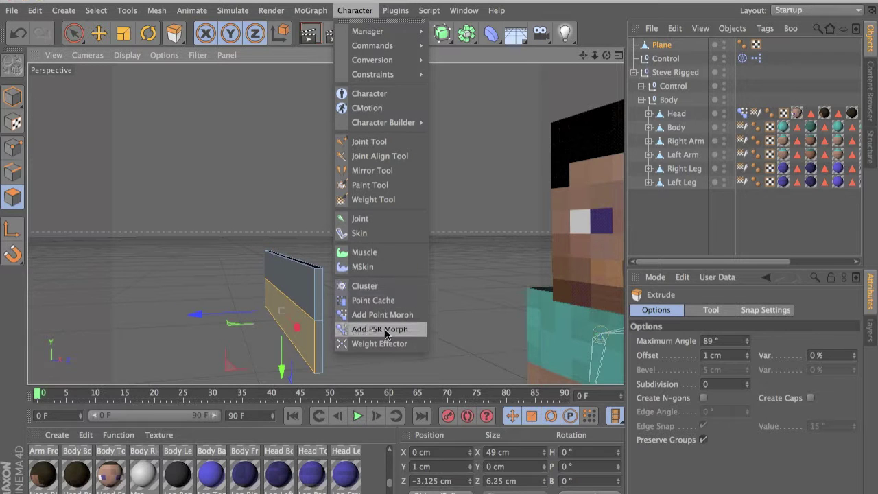
# Step: Add a pose morph to the plane and name its pose Teeth
pyautogui.click(385, 329)
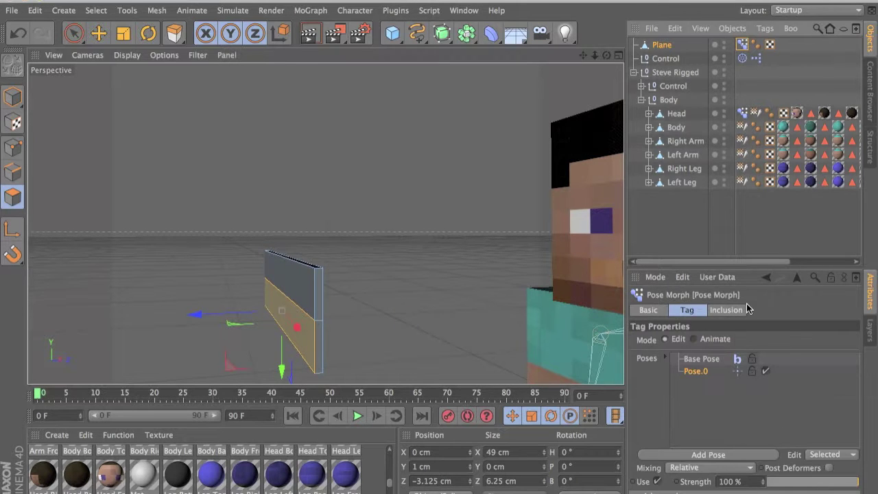
pyautogui.write('Teeth')
pyautogui.press('Return')
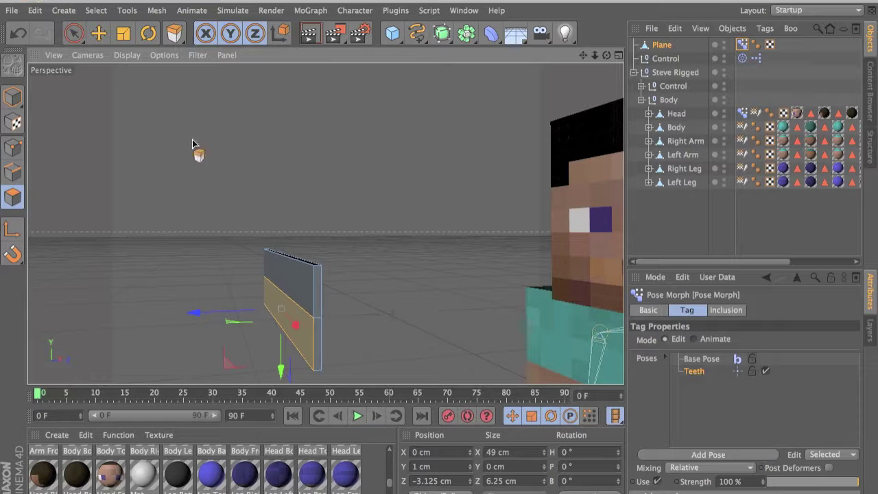
# Step: Set the Live Selection radius to 1 and select the front, side and back faces of the plane's lower half
pyautogui.click(74, 33)
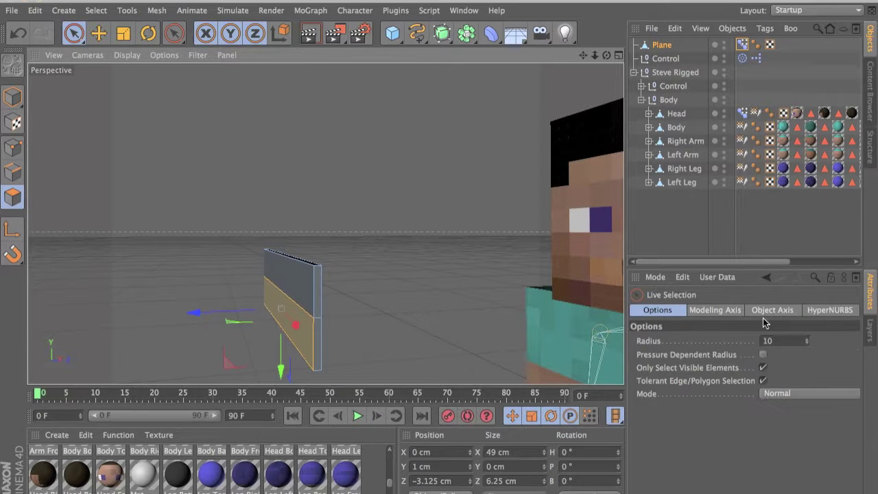
pyautogui.press('1')
pyautogui.moveTo(304, 160); pyautogui.dragTo(430, 138)
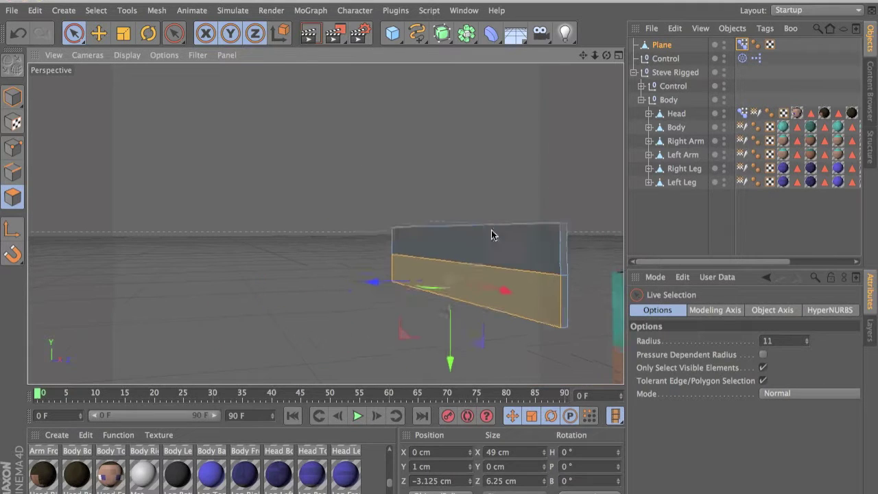
pyautogui.moveTo(807, 341); pyautogui.dragTo(794, 389)
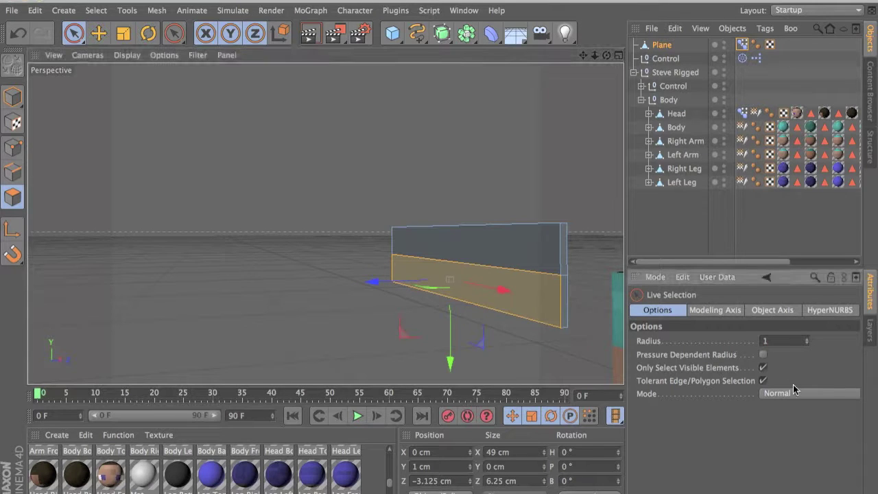
pyautogui.keyDown('shift'); pyautogui.click(565, 304); pyautogui.keyUp('shift')
pyautogui.keyDown('alt'); pyautogui.moveTo(565, 304); pyautogui.dragTo(376, 296); pyautogui.keyUp('alt')
pyautogui.keyDown('alt'); pyautogui.moveTo(526, 298); pyautogui.dragTo(437, 327); pyautogui.keyUp('alt')
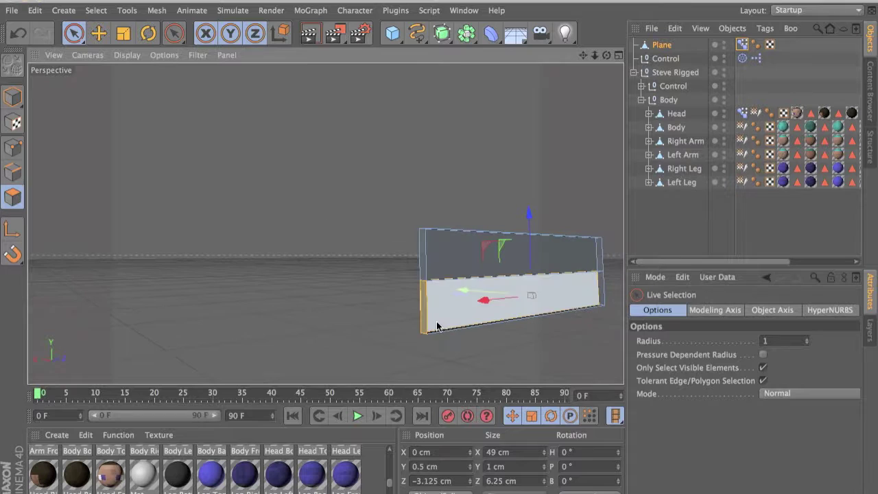
pyautogui.keyDown('alt'); pyautogui.moveTo(605, 296); pyautogui.dragTo(616, 122); pyautogui.keyUp('alt')
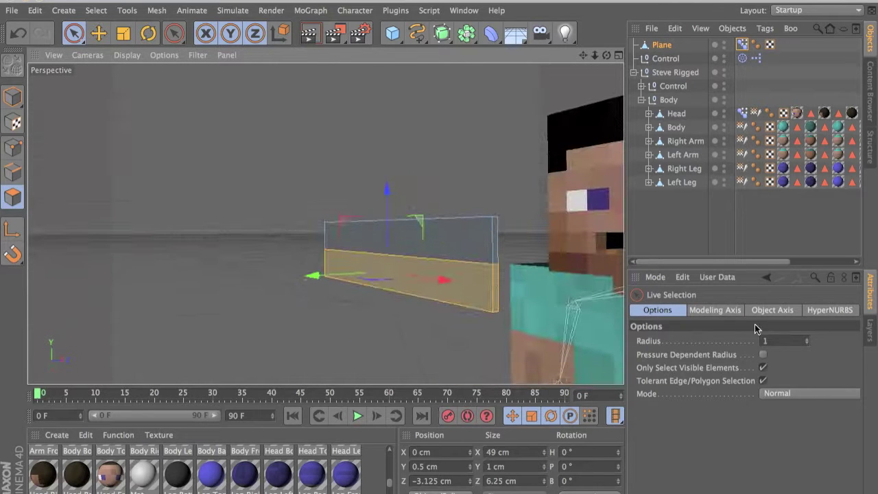
# Step: In the Teeth pose, try to flatten the still-connected lower half at Z -6.25 cm with a Z size of 0, and undo it
pyautogui.click(742, 59)
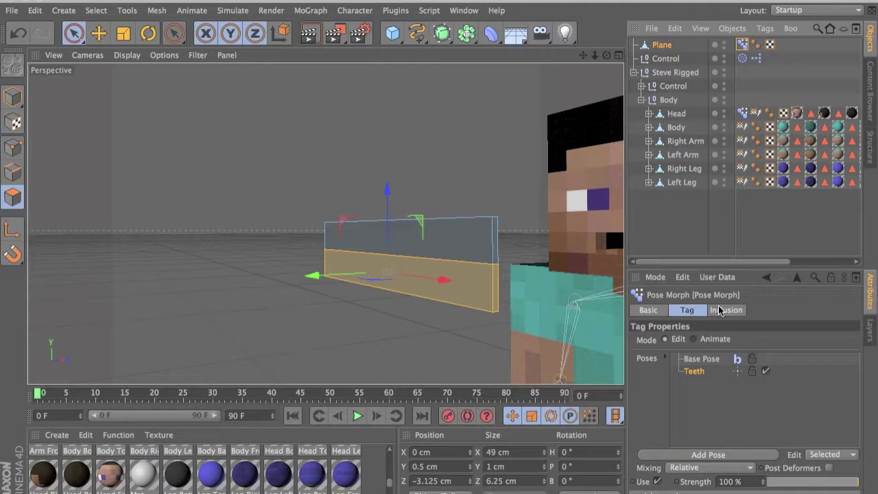
pyautogui.click(440, 482)
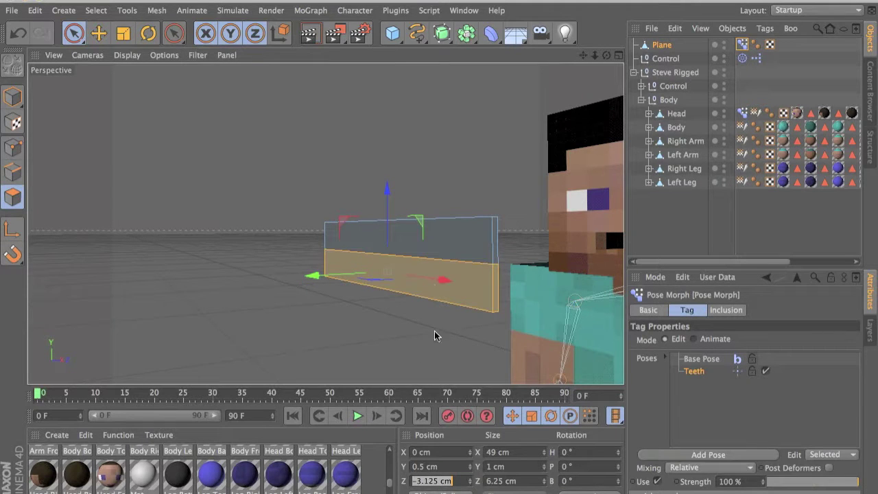
pyautogui.write('-6.25')
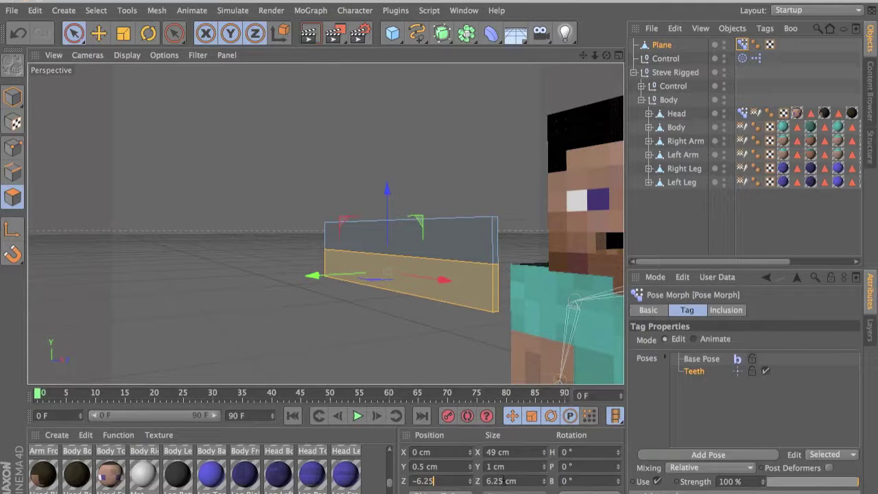
pyautogui.doubleClick(503, 481)
pyautogui.write('0')
pyautogui.press('Return')
pyautogui.hotkey('ctrl', 'z')
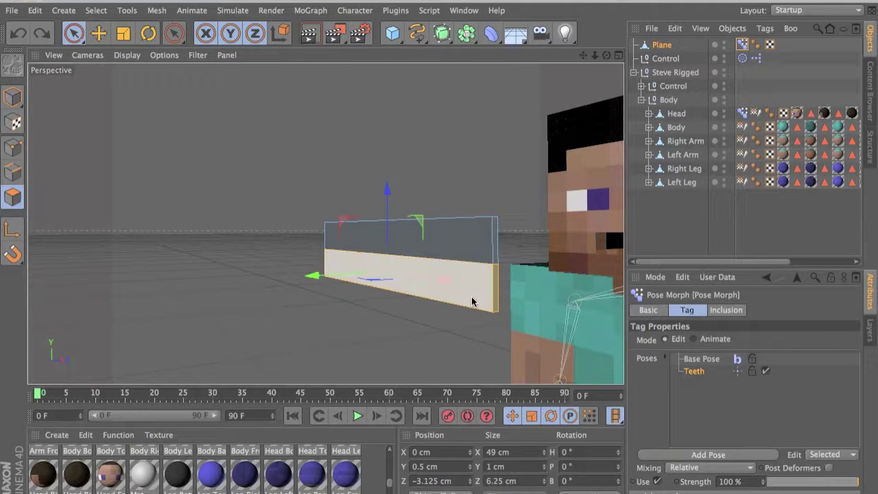
# Step: Disconnect the selected lower-half polygons from the rest of the plane with Preserve Groups enabled
pyautogui.rightClick(469, 298)
pyautogui.click(503, 437)
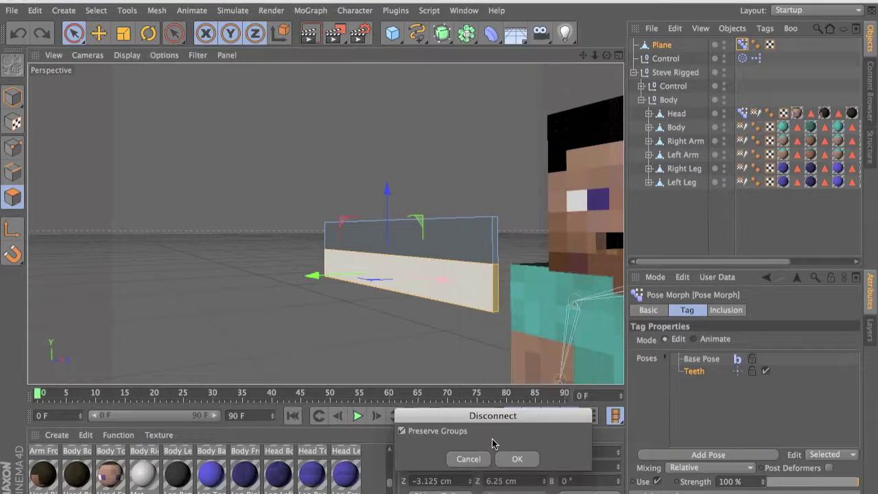
pyautogui.click(514, 457)
# Step: Flatten the disconnected lower half in the Teeth pose by setting Z position -6.25 cm and Z size 0
pyautogui.press('Tab')
pyautogui.write('-6.25')
pyautogui.press('Tab')
pyautogui.write('0')
pyautogui.press('Return')
# Step: Select the faces around the plane's upper half, including its front, underside, back and end faces
pyautogui.click(480, 246)
pyautogui.keyDown('alt'); pyautogui.moveTo(476, 268); pyautogui.dragTo(485, 198); pyautogui.keyUp('alt')
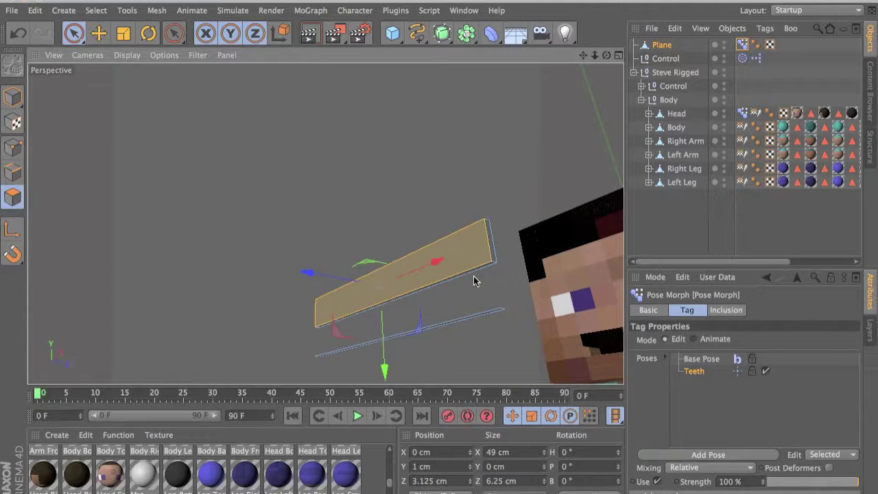
pyautogui.keyDown('shift'); pyautogui.click(476, 270); pyautogui.keyUp('shift')
pyautogui.keyDown('alt'); pyautogui.moveTo(494, 254); pyautogui.dragTo(274, 290); pyautogui.keyUp('alt')
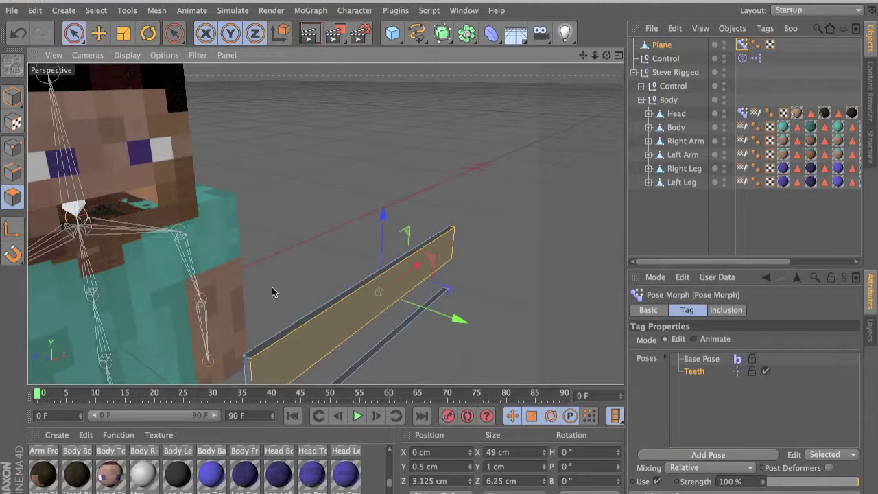
pyautogui.keyDown('shift'); pyautogui.click(298, 325); pyautogui.keyUp('shift')
pyautogui.keyDown('shift'); pyautogui.click(248, 371); pyautogui.keyUp('shift')
pyautogui.keyDown('alt'); pyautogui.moveTo(297, 361); pyautogui.dragTo(374, 184); pyautogui.keyUp('alt')
pyautogui.keyDown('alt'); pyautogui.moveTo(326, 224); pyautogui.dragTo(271, 351); pyautogui.keyUp('alt')
# Step: Flatten the selected upper half in the Teeth pose at Z position 6.25 cm with Z size 0
pyautogui.click(435, 481)
pyautogui.write('6.25')
pyautogui.press('Tab')
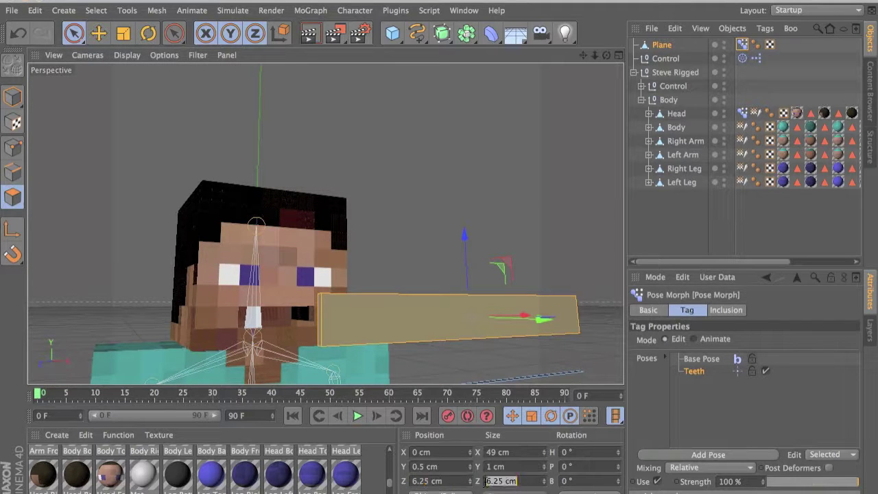
pyautogui.write('0')
pyautogui.press('Return')
# Step: Switch the plane's pose morph to Animate mode and set the Teeth strength to 0%
pyautogui.keyDown('alt'); pyautogui.moveTo(452, 319); pyautogui.dragTo(516, 279); pyautogui.keyUp('alt')
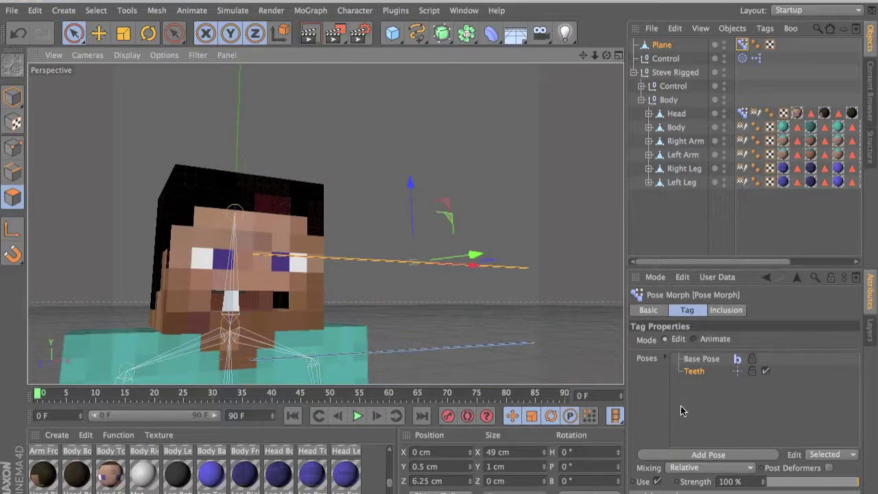
pyautogui.keyDown('alt'); pyautogui.moveTo(514, 358); pyautogui.dragTo(421, 345); pyautogui.keyUp('alt')
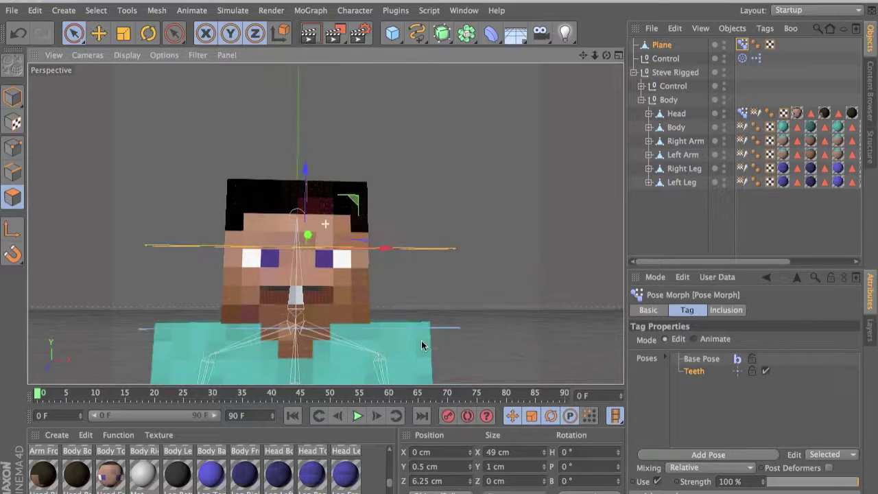
pyautogui.click(700, 339)
pyautogui.moveTo(755, 391); pyautogui.dragTo(645, 391)
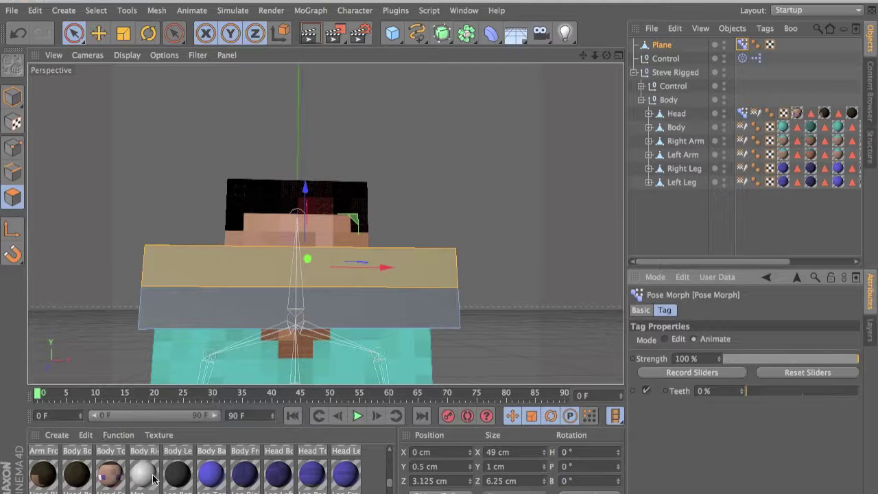
# Step: Apply the white material Mat.1 to the plane
pyautogui.scroll(-2, 152, 478)
pyautogui.scroll(-1, 233, 489)
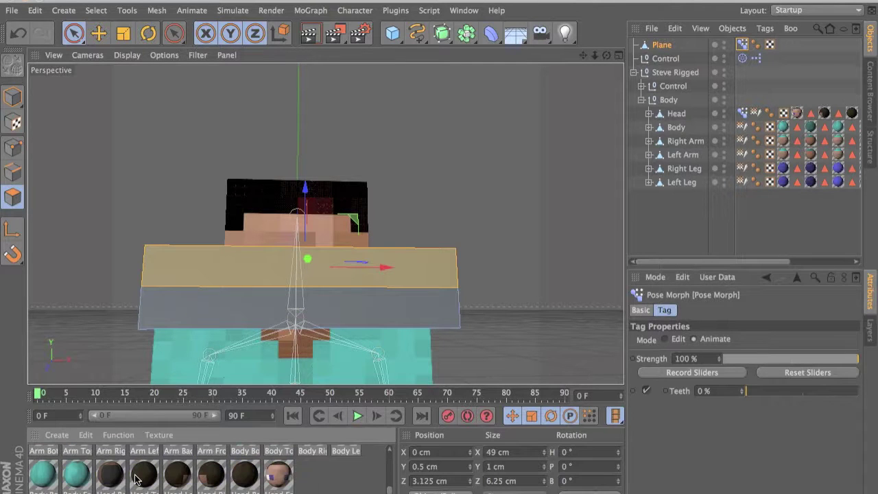
pyautogui.scroll(-1, 136, 479)
pyautogui.moveTo(637, 74); pyautogui.dragTo(656, 45)
pyautogui.keyDown('alt'); pyautogui.moveTo(404, 264); pyautogui.dragTo(309, 314); pyautogui.keyUp('alt')
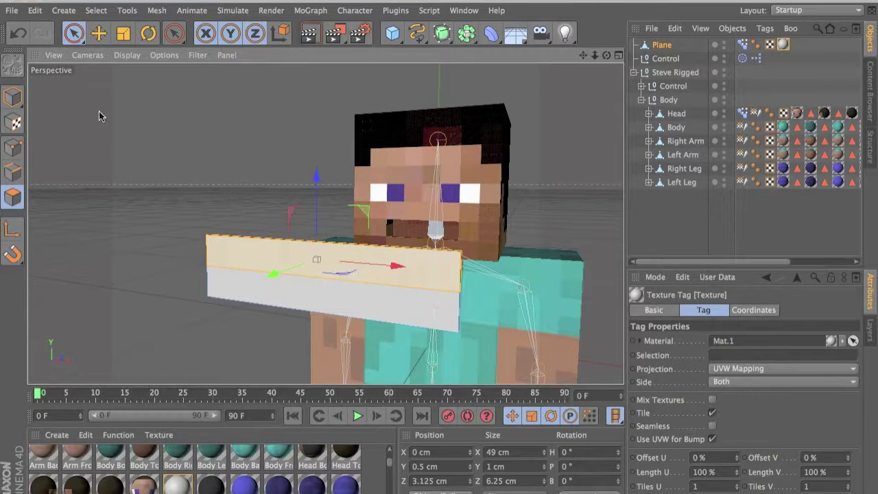
# Step: Switch to model mode and move the teeth plane back into Steve's mouth, to about Z -22.8 cm
pyautogui.click(22, 101)
pyautogui.moveTo(275, 295); pyautogui.dragTo(409, 244)
pyautogui.scroll(2, 457, 243)
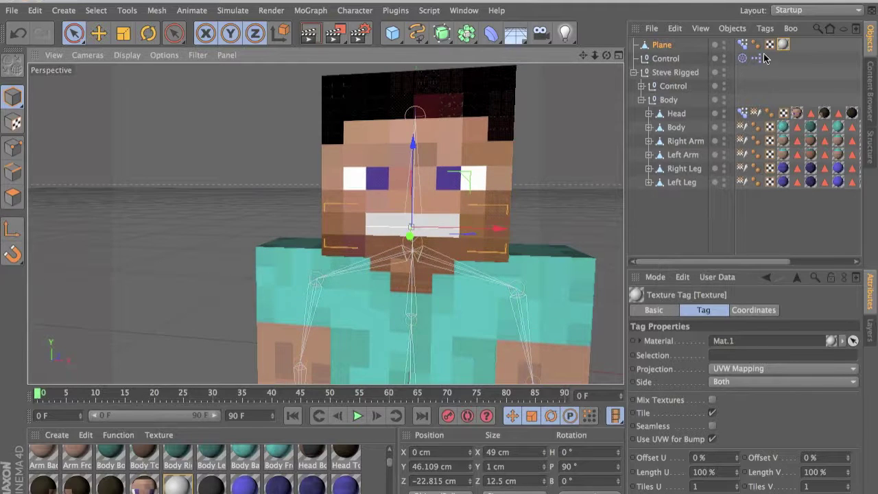
# Step: Add the plane's Pose Morph tag to the Control null's XPresso and give its node a Teeth strength input
pyautogui.doubleClick(743, 58)
pyautogui.moveTo(647, 90); pyautogui.dragTo(357, 201)
pyautogui.click(349, 200)
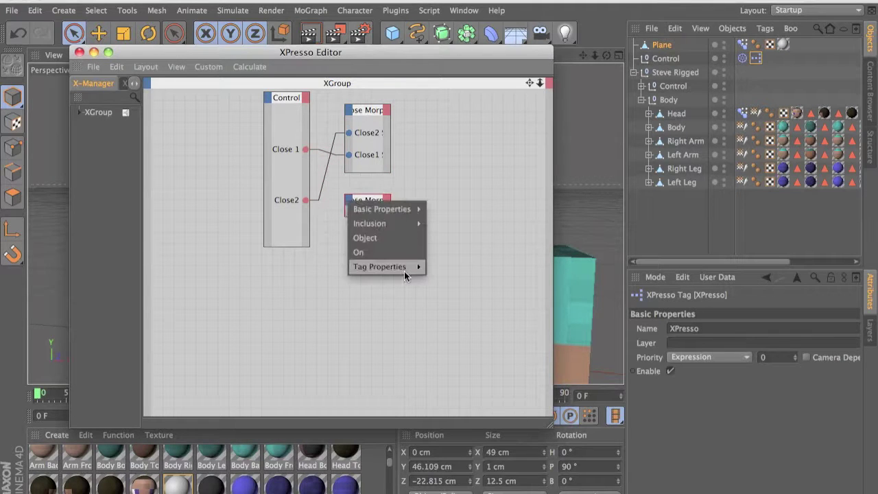
pyautogui.moveTo(404, 271)
pyautogui.click(455, 339)
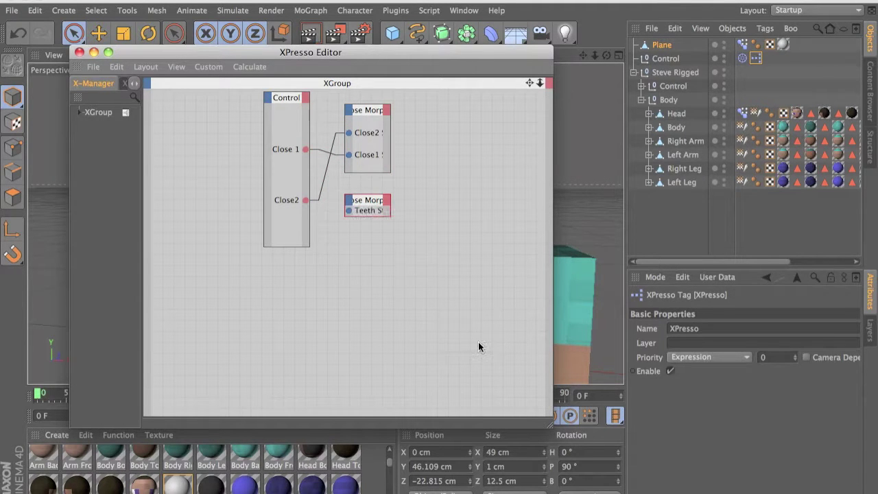
# Step: Add the Teeth user data output to the Control node, connect it to the Teeth strength input and close the XPresso Editor
pyautogui.moveTo(316, 192); pyautogui.dragTo(316, 195)
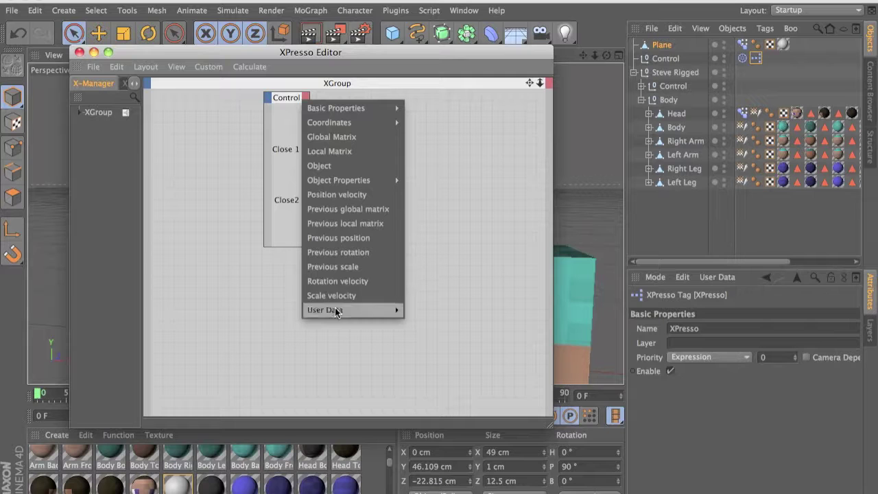
pyautogui.moveTo(385, 312)
pyautogui.click(435, 353)
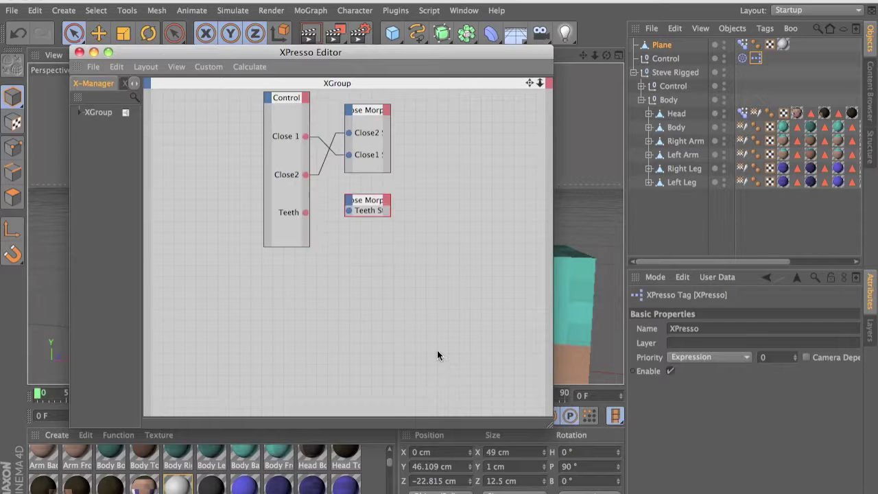
pyautogui.moveTo(348, 210); pyautogui.dragTo(305, 212)
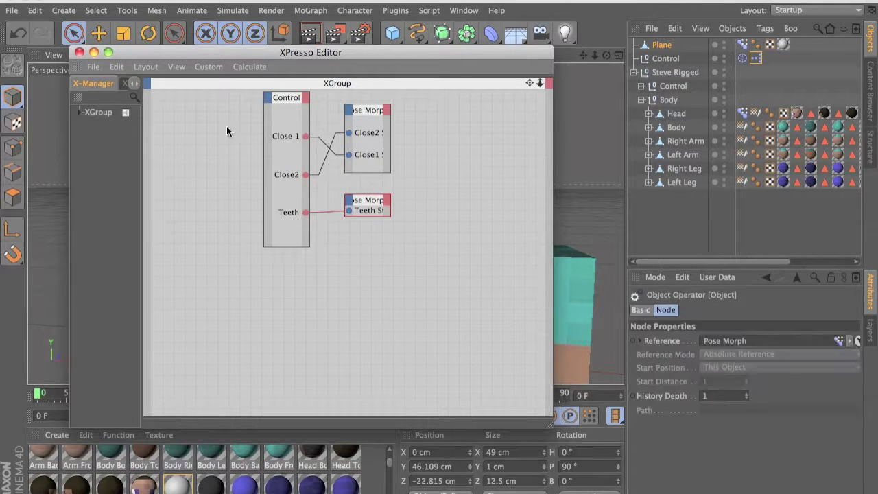
pyautogui.click(79, 51)
# Step: Test the rig by setting the Control null's Face to about X 0.093, Y -1, partly opening the teeth and rendering the view
pyautogui.keyDown('alt'); pyautogui.moveTo(254, 153); pyautogui.dragTo(290, 153); pyautogui.keyUp('alt')
pyautogui.keyDown('alt'); pyautogui.moveTo(323, 154); pyautogui.dragTo(220, 179, button='middle'); pyautogui.keyUp('alt')
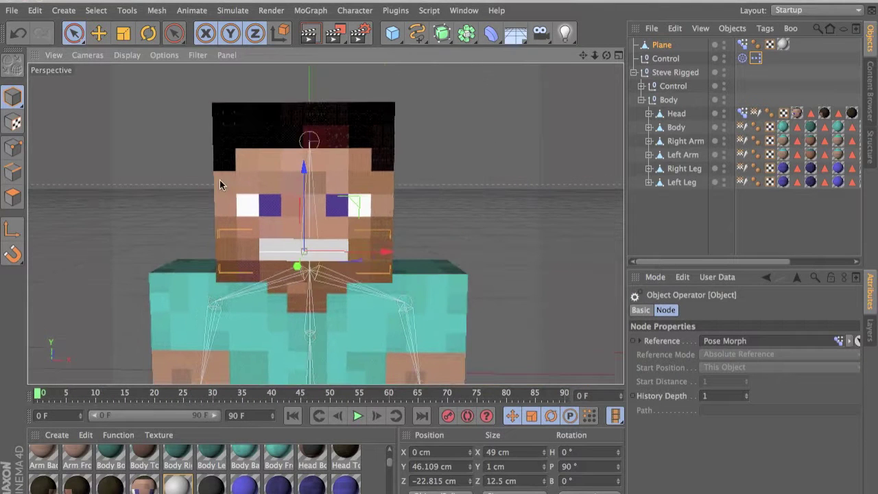
pyautogui.scroll(1, 523, 269)
pyautogui.scroll(2, 481, 256)
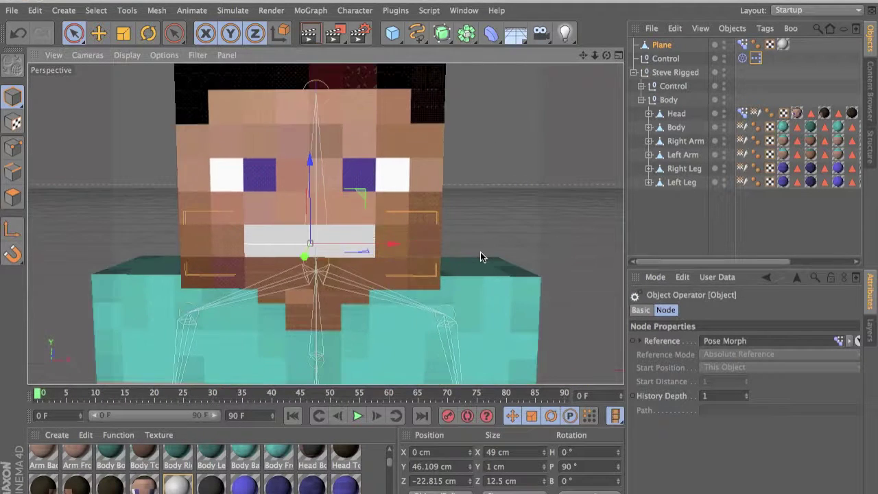
pyautogui.click(664, 58)
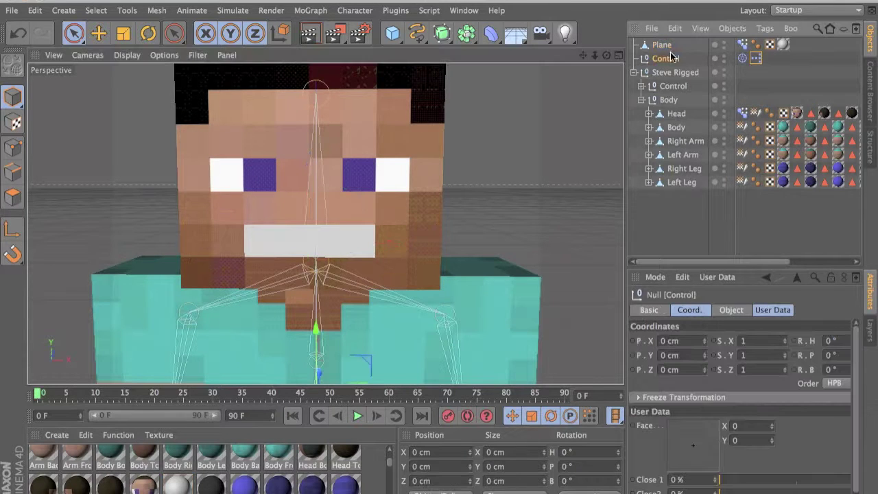
pyautogui.moveTo(719, 480); pyautogui.dragTo(696, 472)
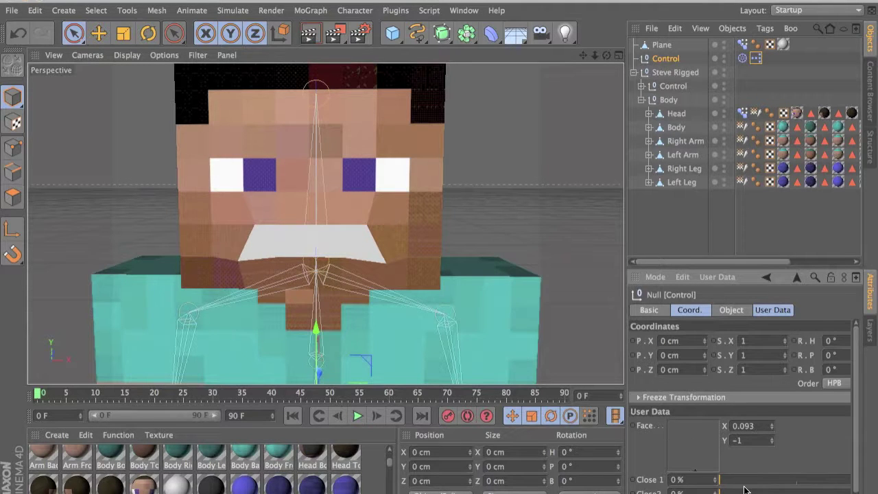
pyautogui.scroll(-1, 744, 488)
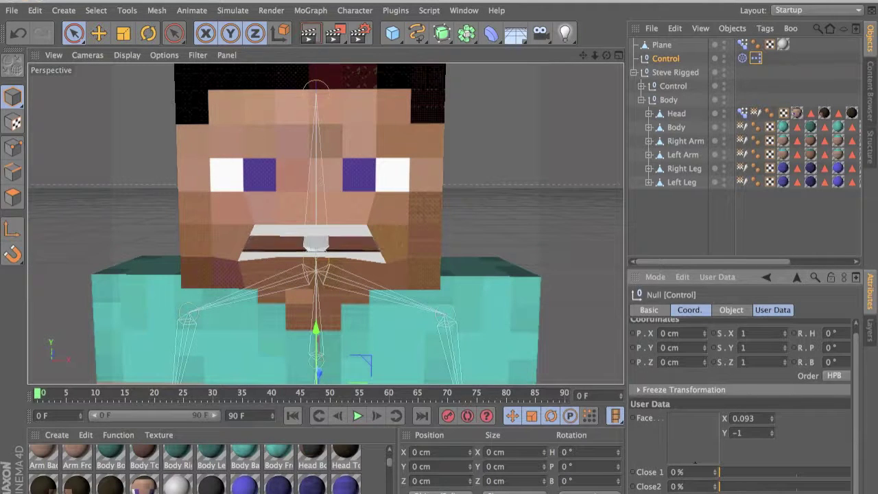
pyautogui.click(309, 33)
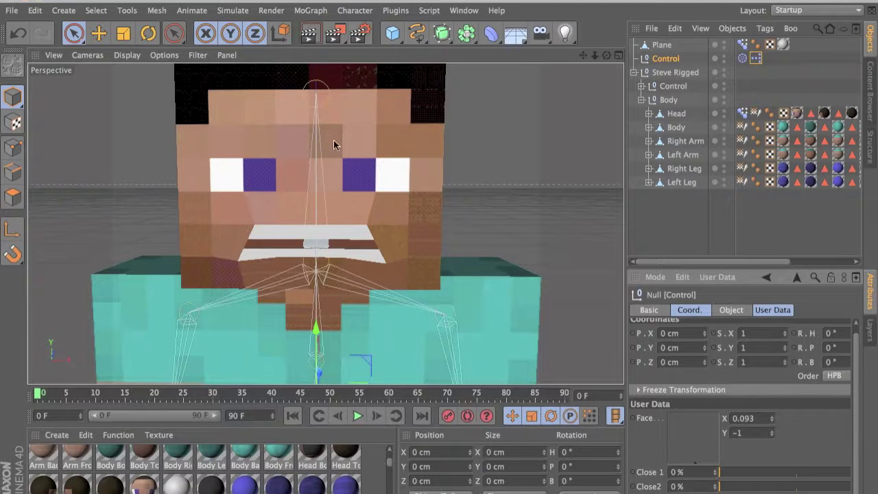
# Step: Move the teeth plane into the Body group of Steve Rigged, above the Head
pyautogui.moveTo(426, 257)
pyautogui.keyDown('alt'); pyautogui.mouseDown()
pyautogui.moveTo(369, 269)
pyautogui.moveTo(475, 252)
pyautogui.moveTo(489, 222)
pyautogui.mouseUp(); pyautogui.keyUp('alt')
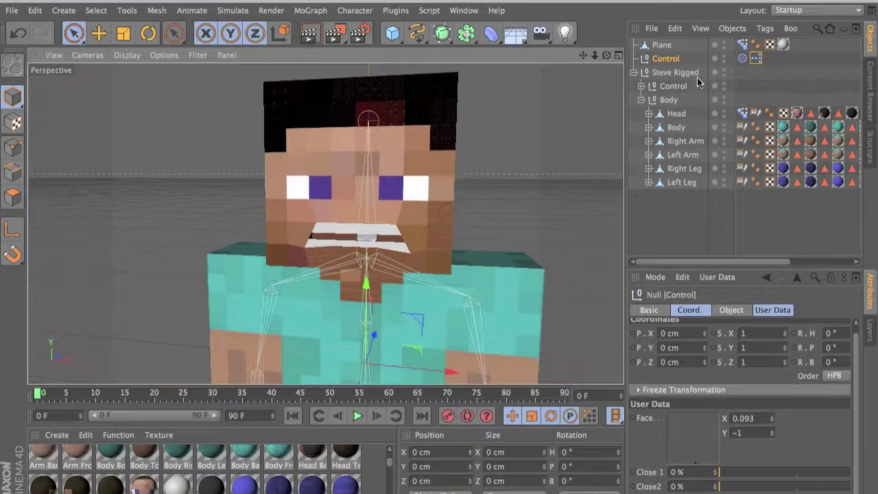
pyautogui.click(666, 47)
pyautogui.moveTo(664, 50); pyautogui.dragTo(683, 111)
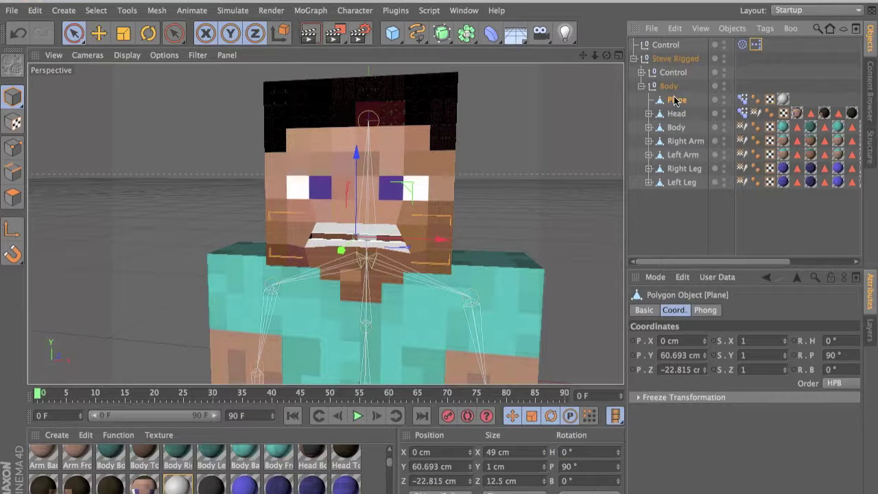
# Step: Bind the teeth plane to Joint.4, the neck joint of Steve Rigged's control skeleton
pyautogui.click(641, 73)
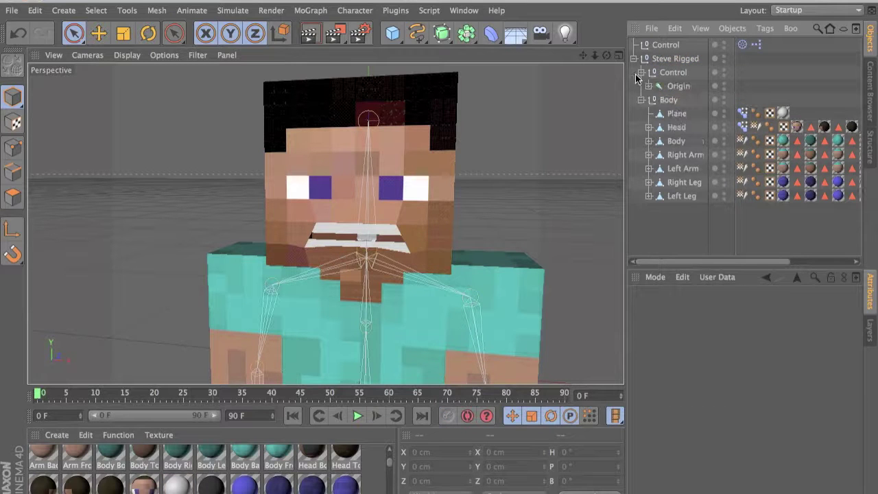
pyautogui.click(650, 86)
pyautogui.scroll(-5, 684, 160)
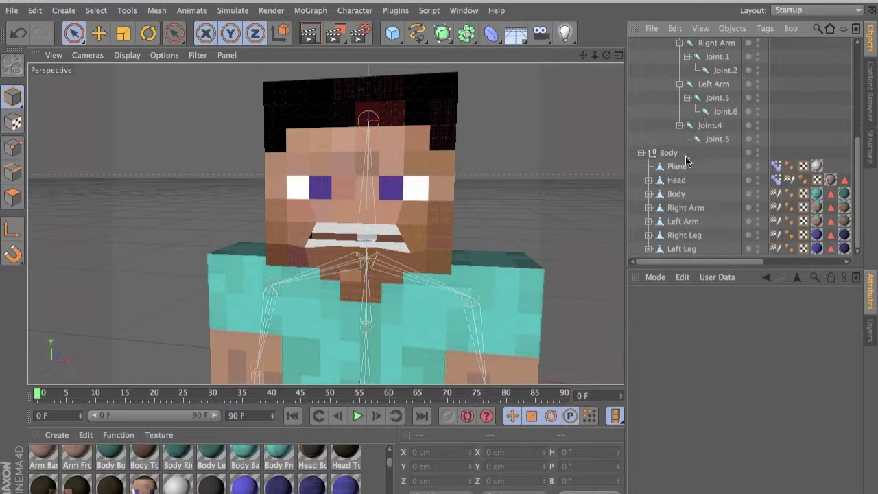
pyautogui.click(714, 125)
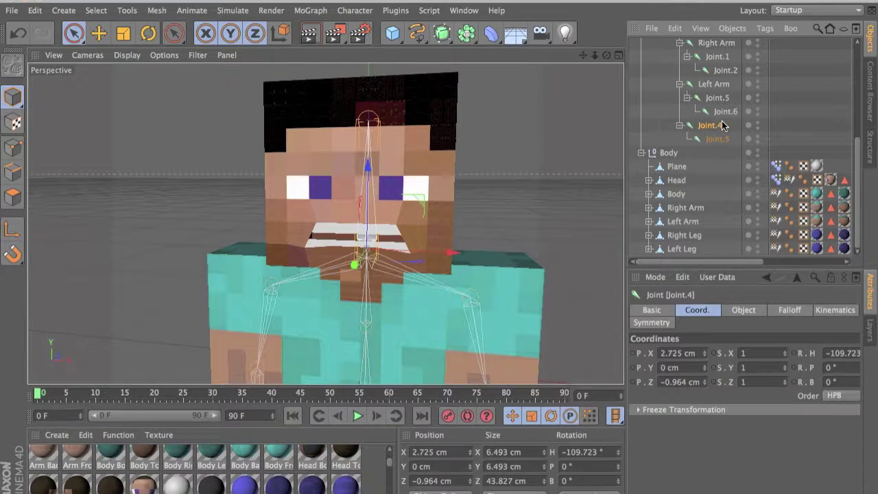
pyautogui.keyDown('ctrl'); pyautogui.click(675, 166); pyautogui.keyUp('ctrl')
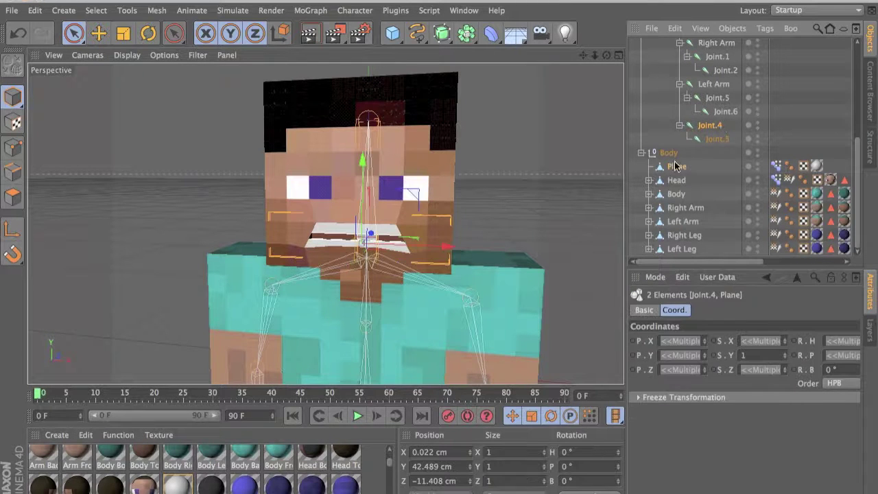
pyautogui.click(354, 11)
pyautogui.moveTo(365, 44)
pyautogui.click(475, 67)
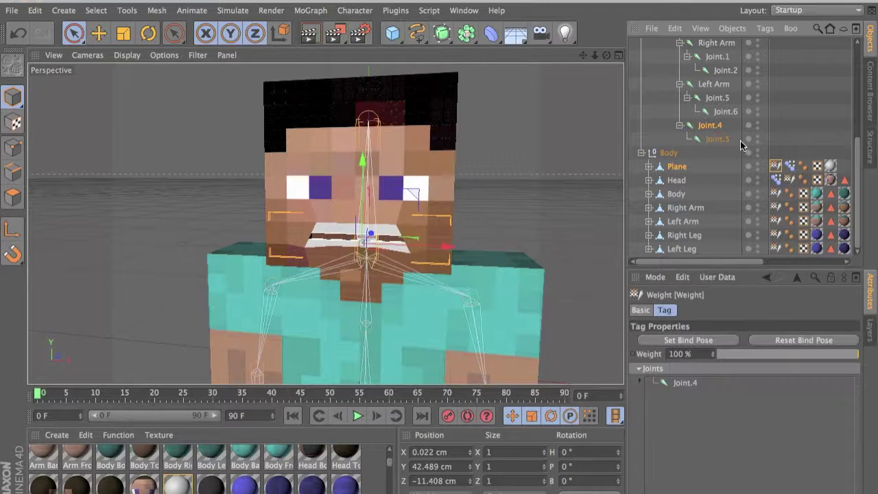
# Step: Test the teeth binding by rotating Joint.4, and undo the rotation
pyautogui.click(699, 119)
pyautogui.click(702, 125)
pyautogui.press('r')
pyautogui.moveTo(394, 268); pyautogui.dragTo(418, 231)
pyautogui.press('super+z')
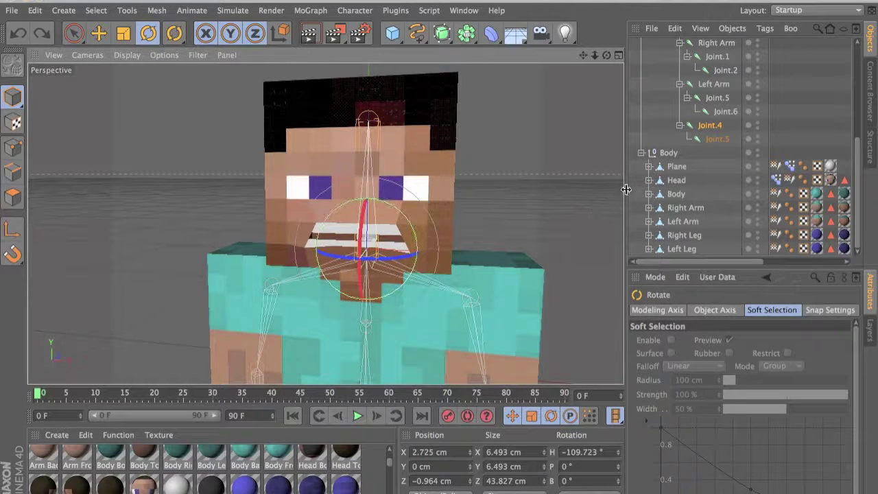
# Step: Remove the Head's existing Weight tag and delete its Skin deformer
pyautogui.click(678, 179)
pyautogui.click(789, 186)
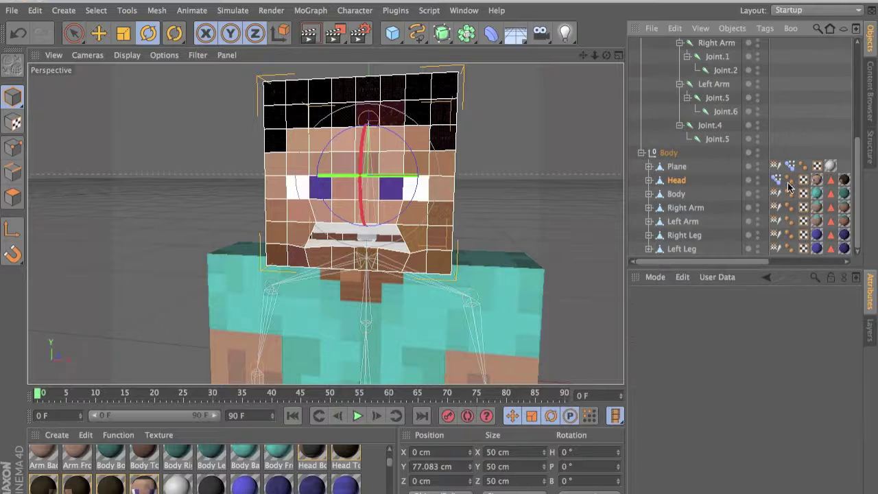
pyautogui.click(648, 184)
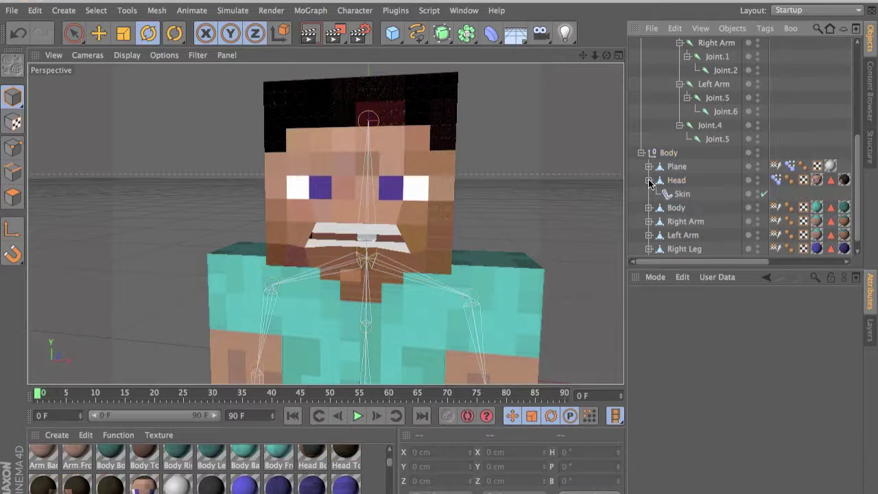
pyautogui.click(669, 195)
pyautogui.press('Delete')
# Step: Bind the Head object to Joint.4 again with a new Weight tag and Skin
pyautogui.click(677, 180)
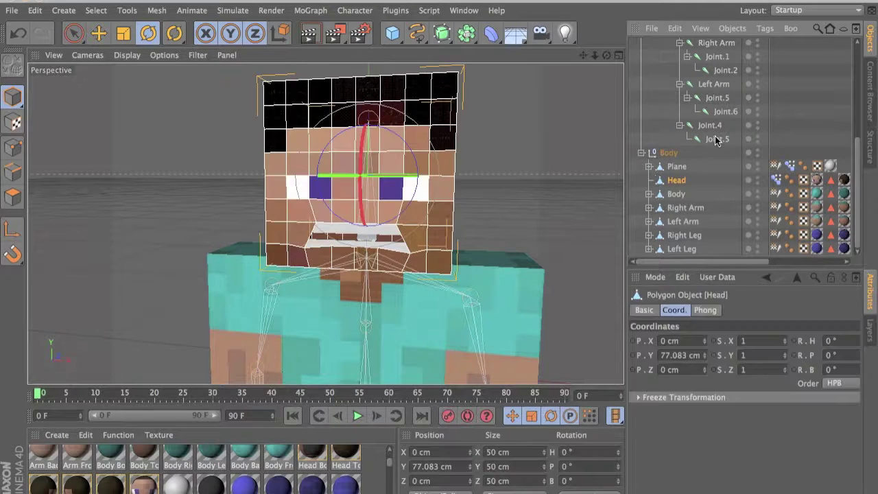
pyautogui.keyDown('ctrl'); pyautogui.click(704, 129); pyautogui.keyUp('ctrl')
pyautogui.click(355, 10)
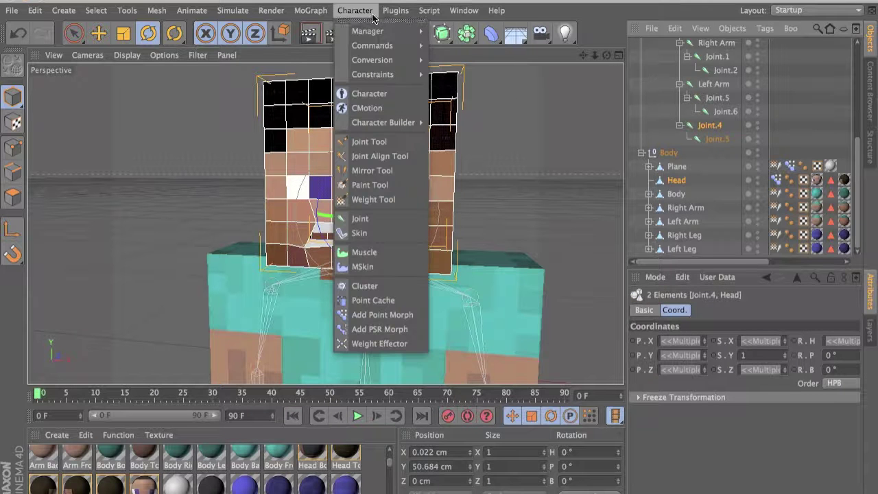
pyautogui.moveTo(374, 41)
pyautogui.click(460, 61)
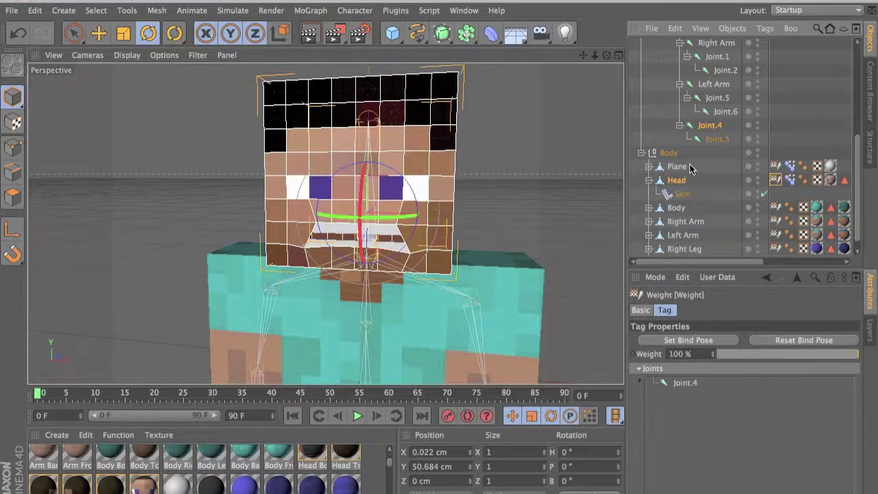
# Step: Rotate Joint.4 to check that the head and teeth turn together, and undo the rotation
pyautogui.click(713, 127)
pyautogui.press('r')
pyautogui.moveTo(406, 253); pyautogui.dragTo(340, 248)
pyautogui.press('super+z')
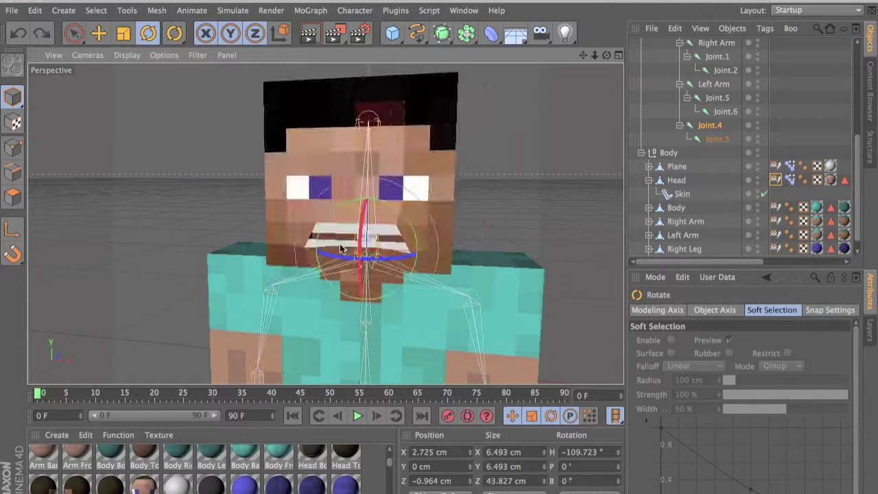
pyautogui.keyDown('alt'); pyautogui.moveTo(427, 202); pyautogui.dragTo(398, 219); pyautogui.keyUp('alt')
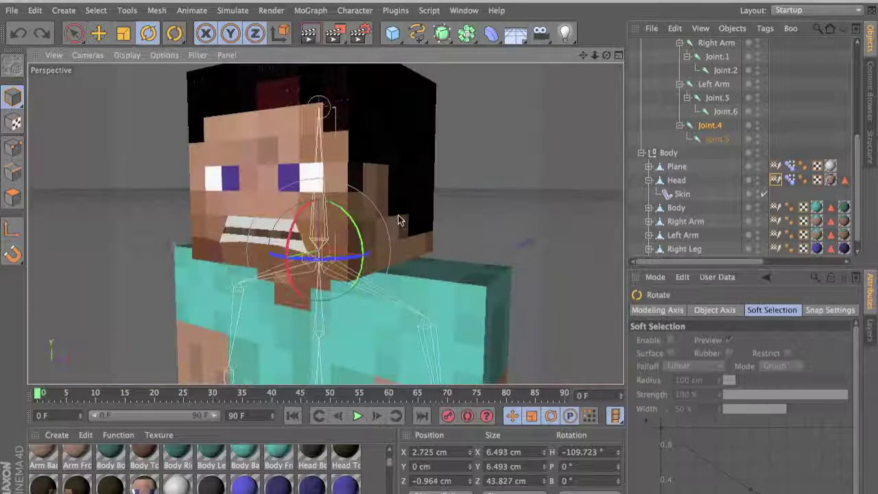